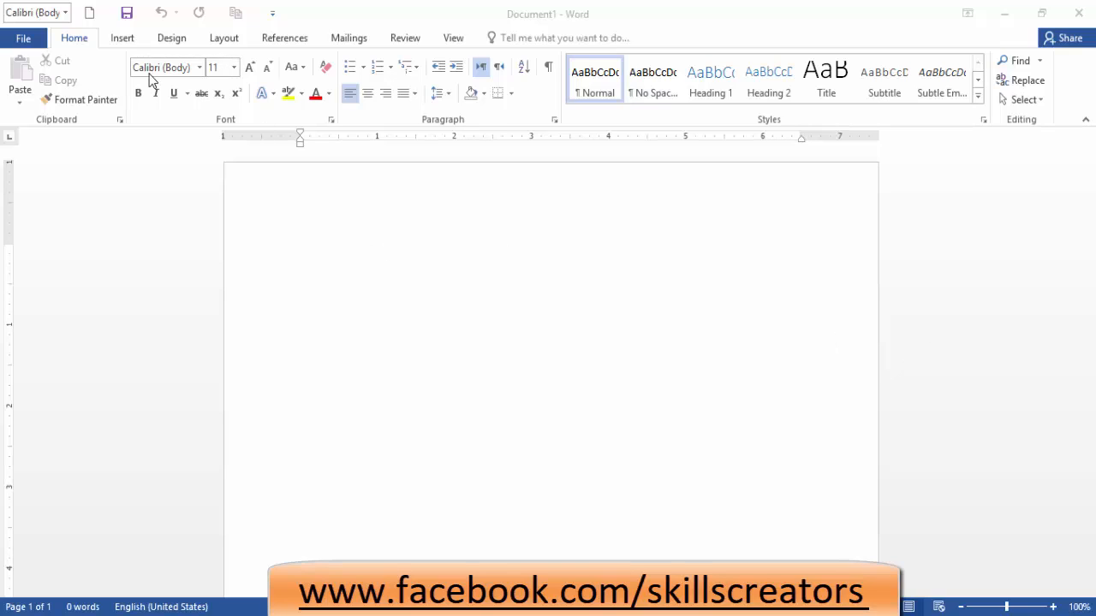
# Set the font to Times New Roman and centre-align the paragraph.
pyautogui.click(200, 72)
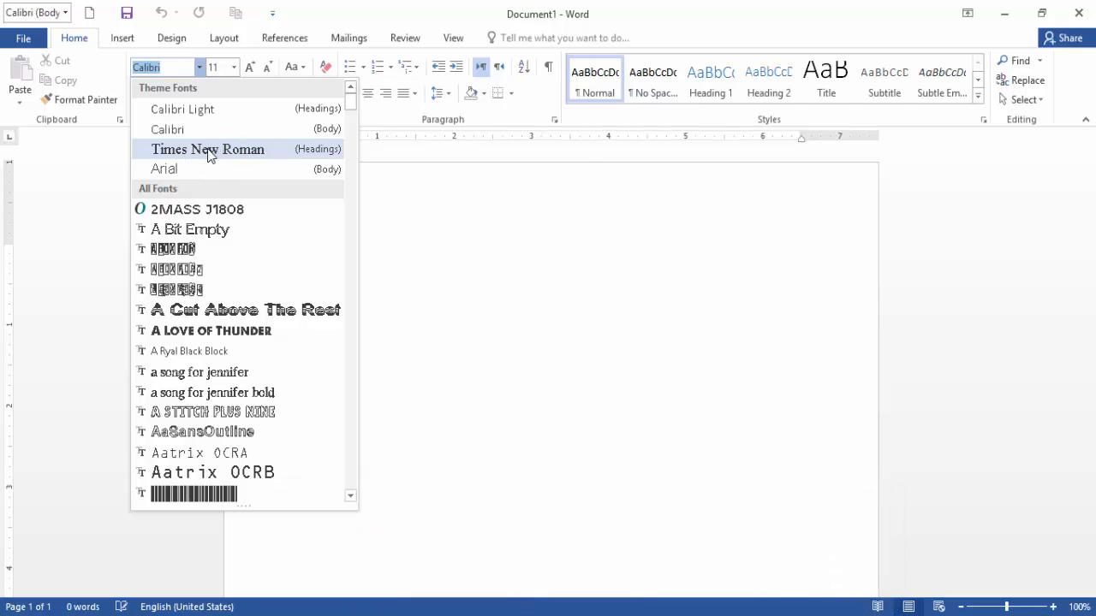
pyautogui.click(253, 150)
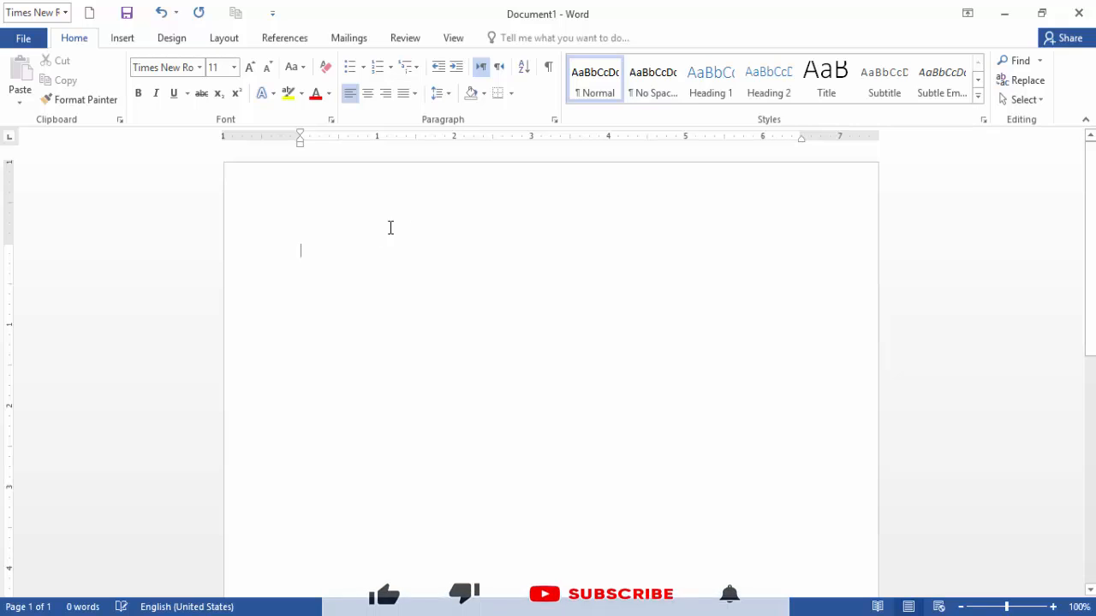
pyautogui.click(367, 95)
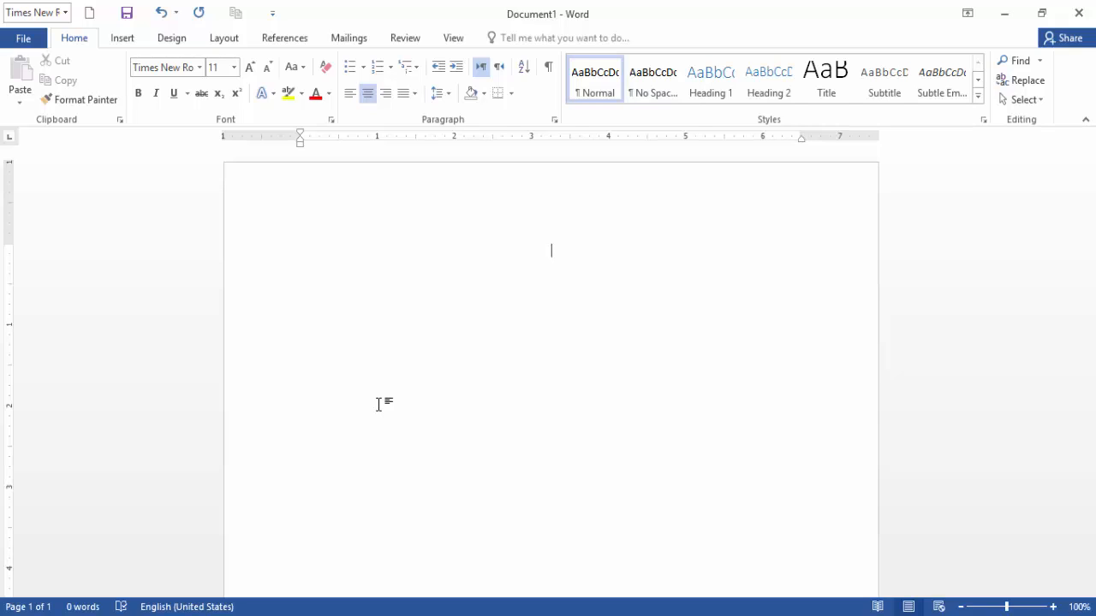
# Type 'UNIVERSITY OF THE PUNJAB' and format it bold at 20 pt.
pyautogui.write('UNIVE')
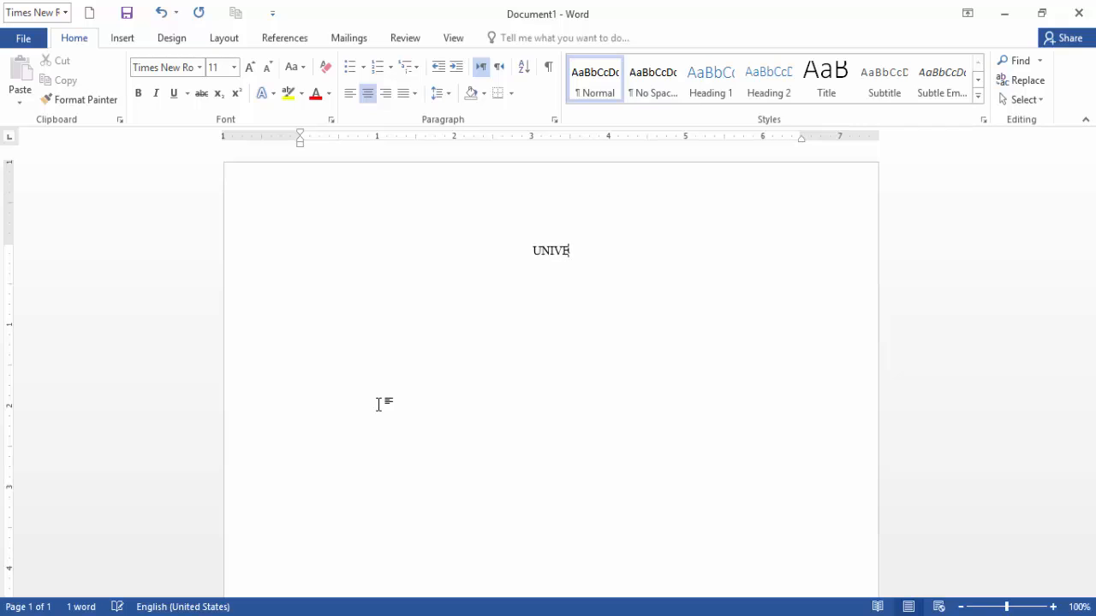
pyautogui.write('RSITY OF THE ')
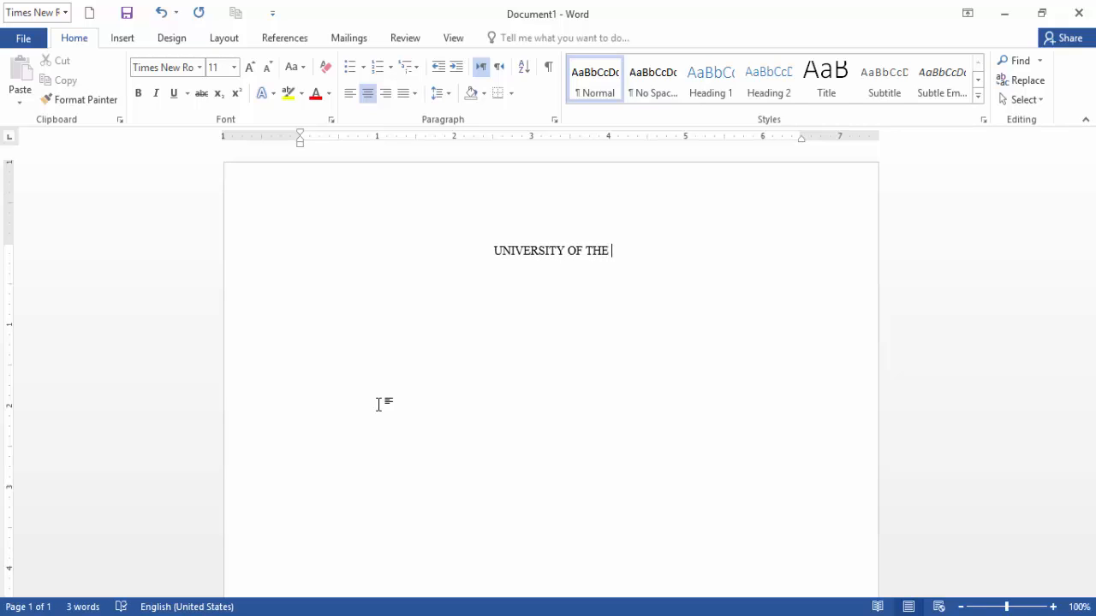
pyautogui.write('PUNJAB')
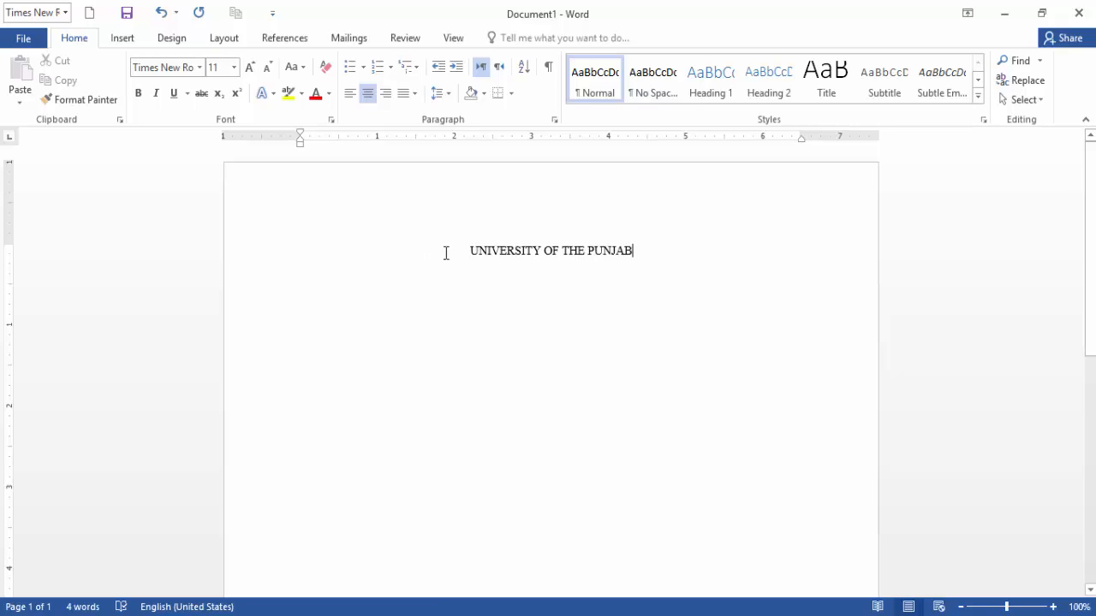
pyautogui.moveTo(467, 255); pyautogui.dragTo(631, 256)
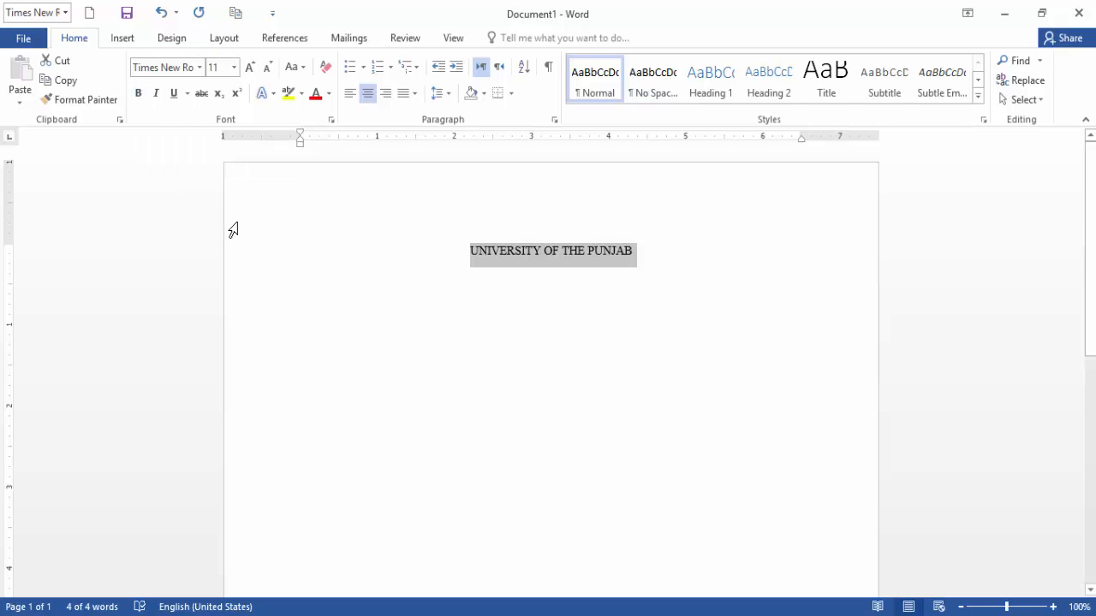
pyautogui.hotkey('ctrl', 'b')
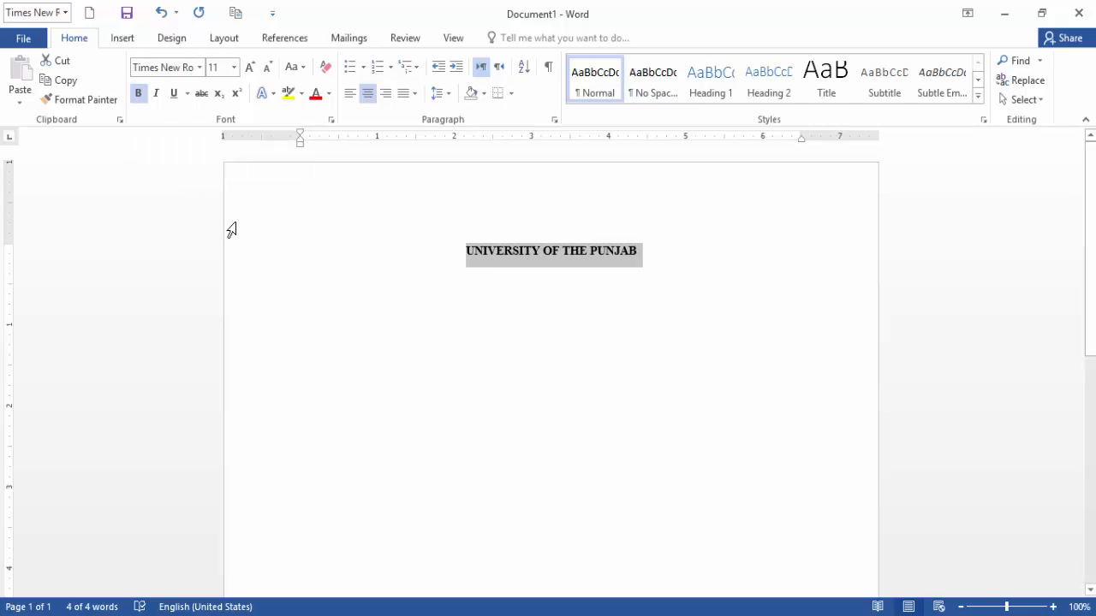
pyautogui.click(249, 69)
pyautogui.click(249, 68)
pyautogui.click(249, 68)
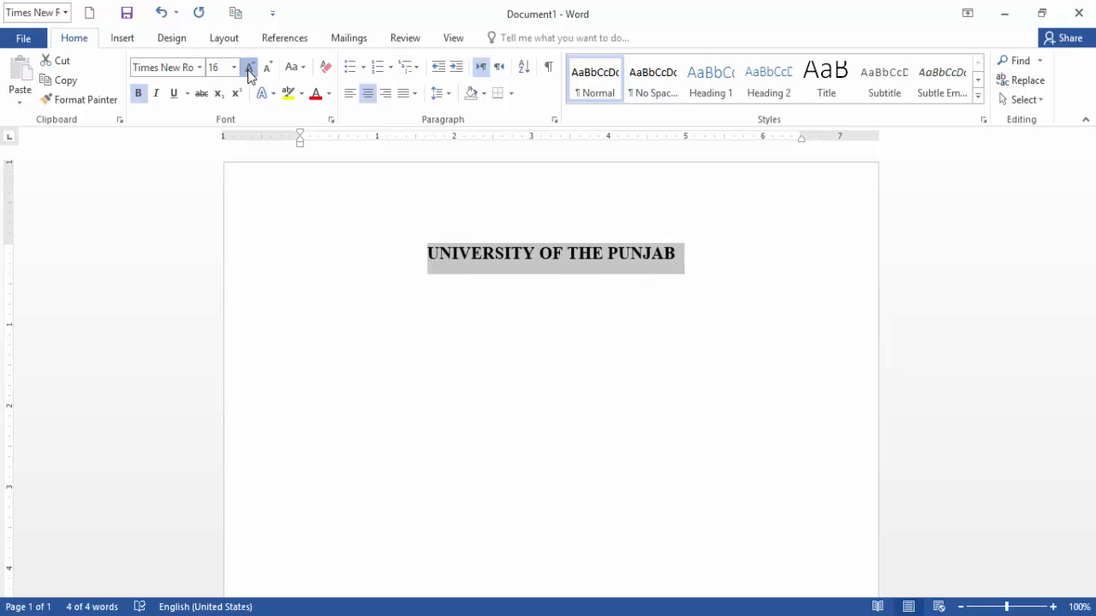
pyautogui.click(249, 68)
pyautogui.click(249, 68)
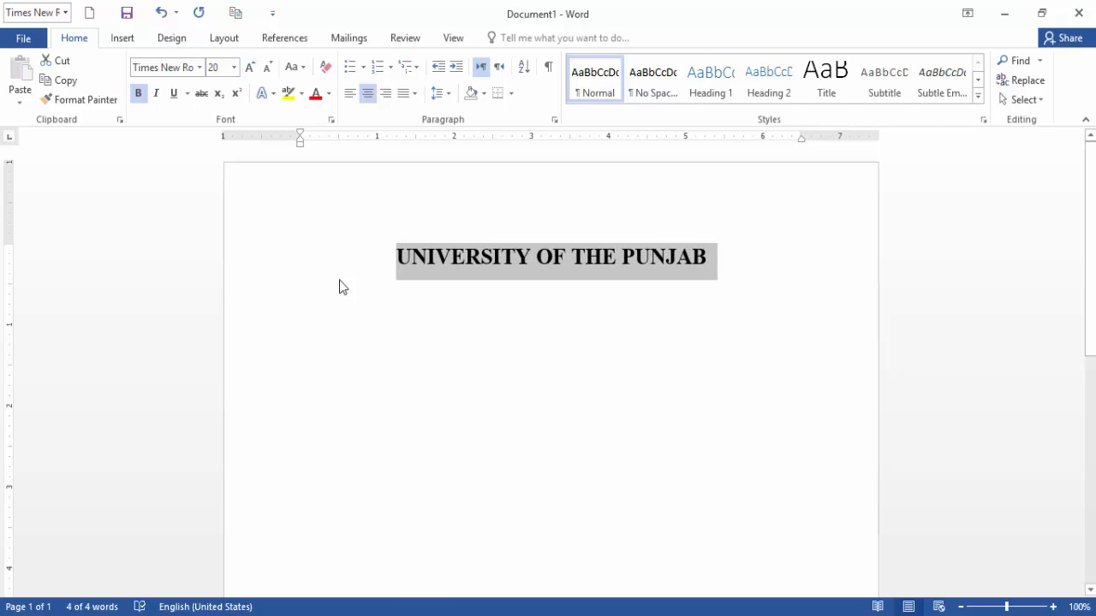
pyautogui.click(772, 265)
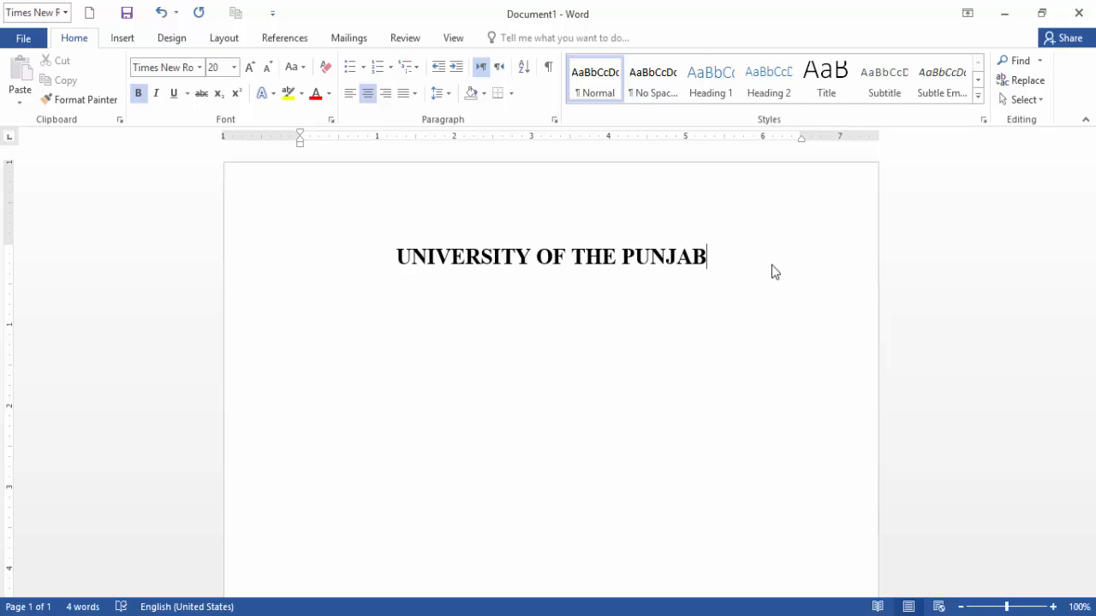
# On a new non-bold line, type 'NOTIFICATION NO' followed by an underlined '287'.
pyautogui.press('Return')
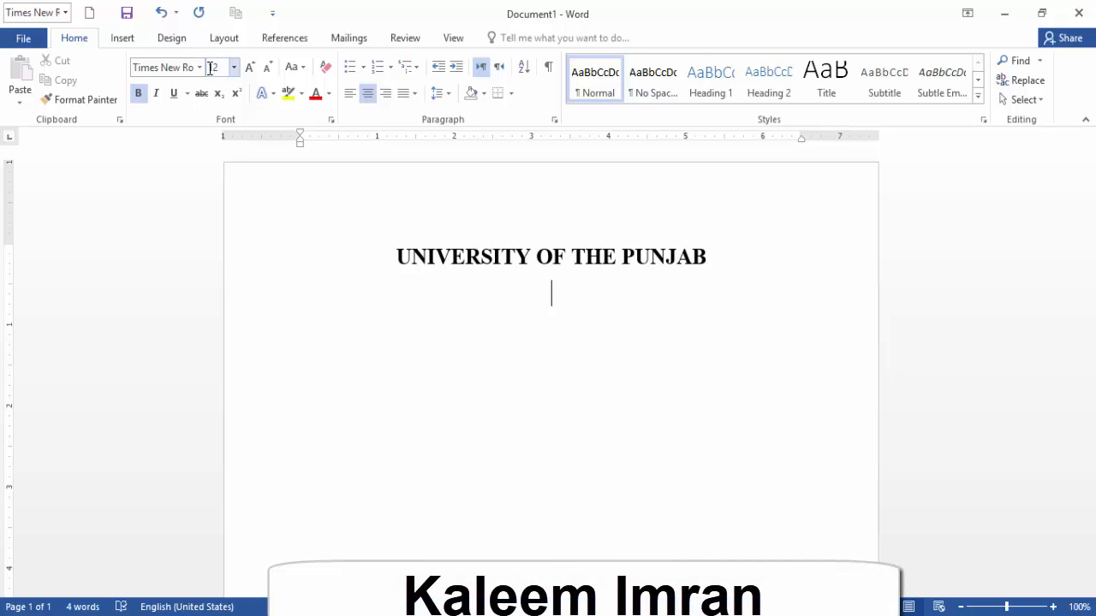
pyautogui.click(142, 96)
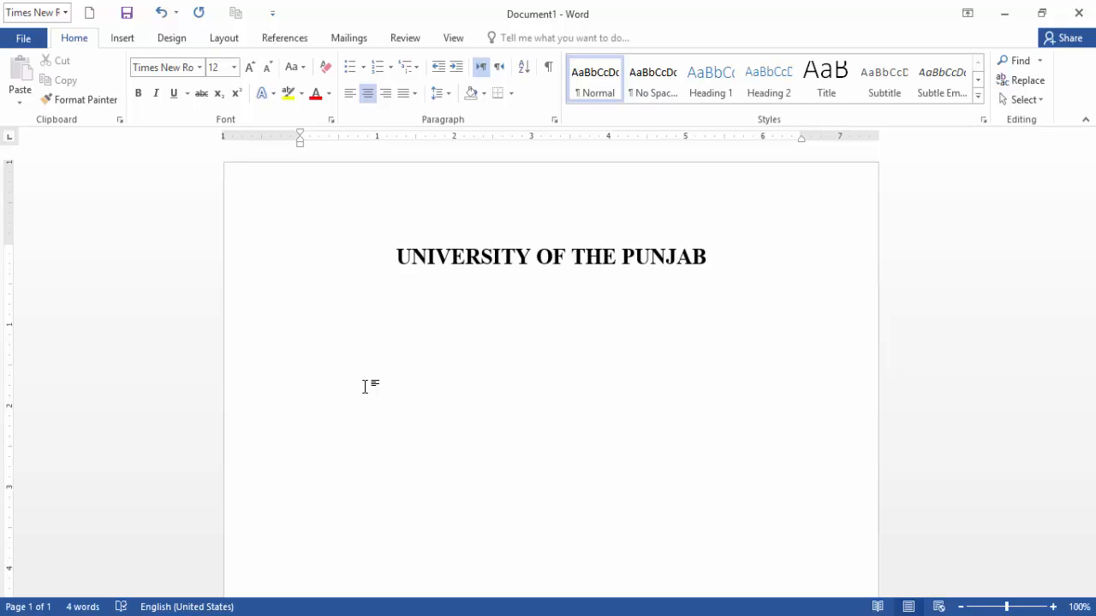
pyautogui.write('NOTIFICATIO')
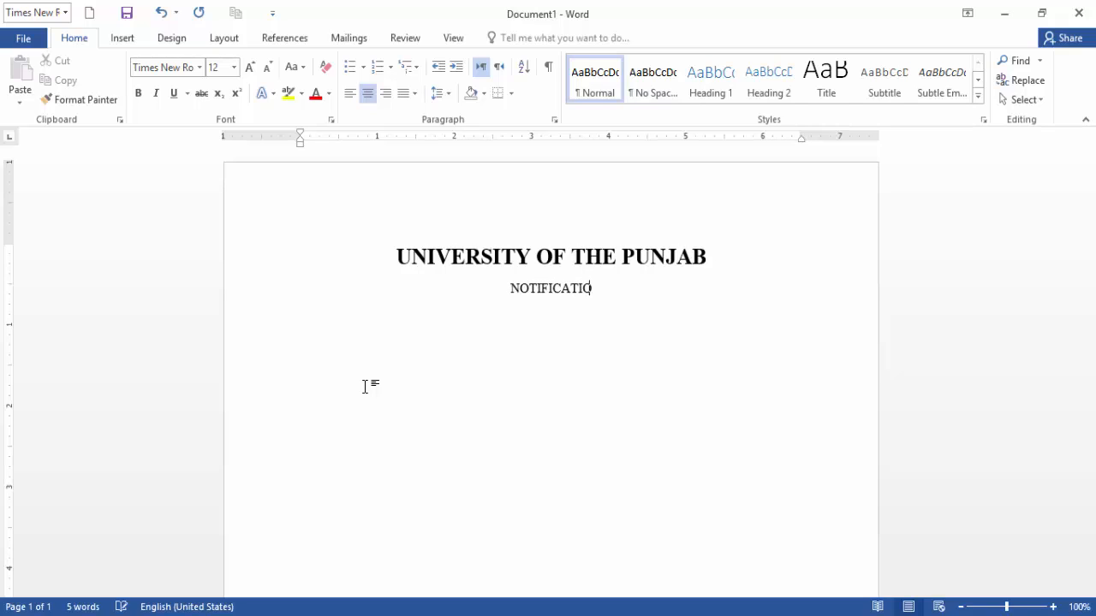
pyautogui.write('N NO')
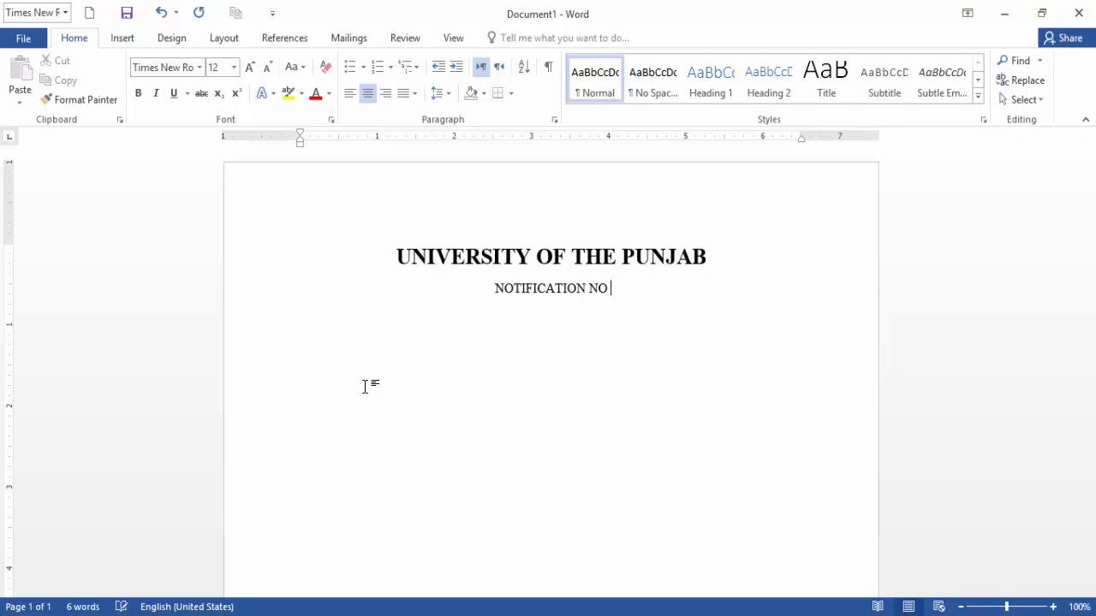
pyautogui.click(178, 94)
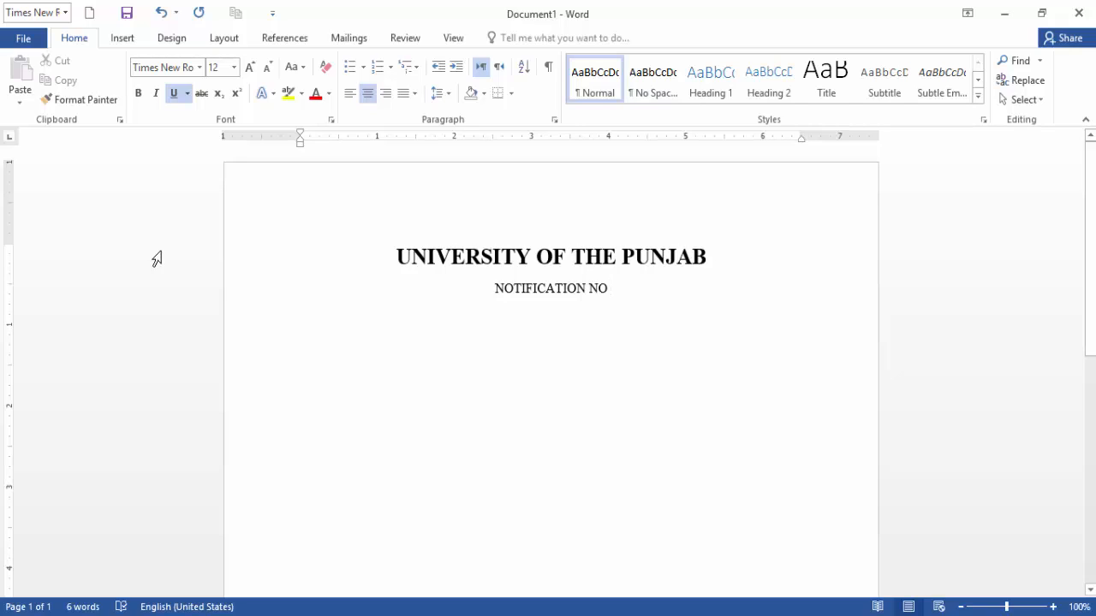
pyautogui.write('28')
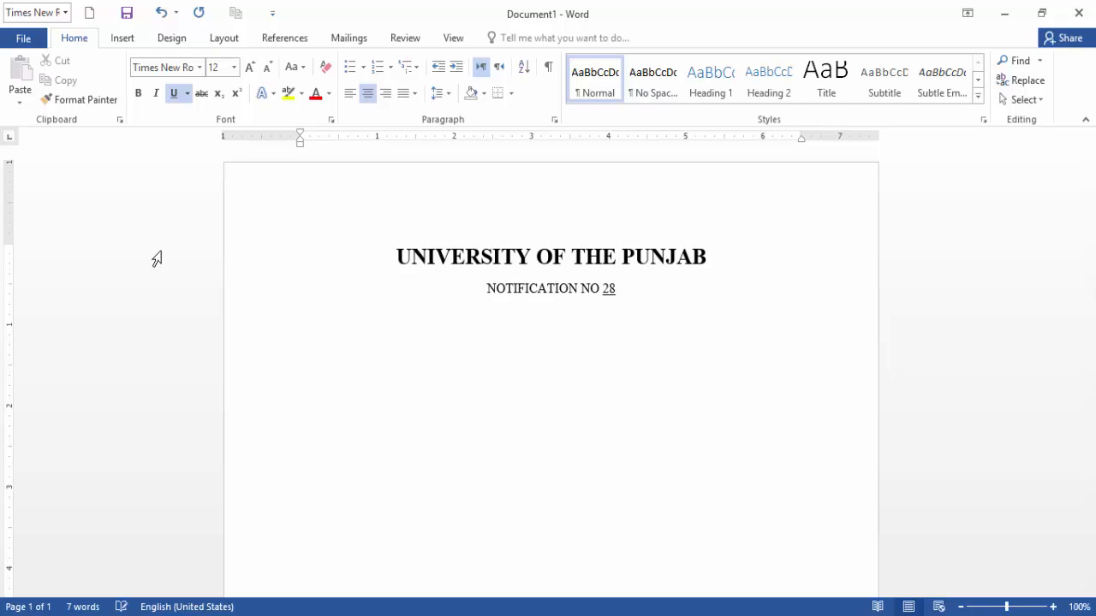
pyautogui.write('7')
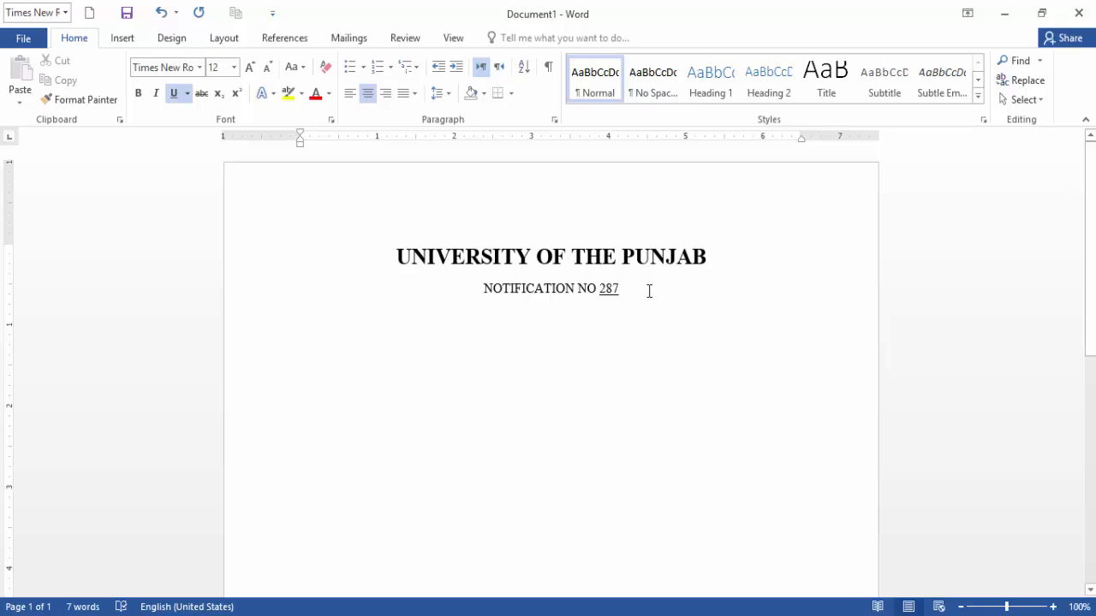
# Type the underlined line 'DATESHEET FOR THE ASSOCIATE DEGREE OF COMMERCE PART-1' and start a new line.
pyautogui.write('dDA')
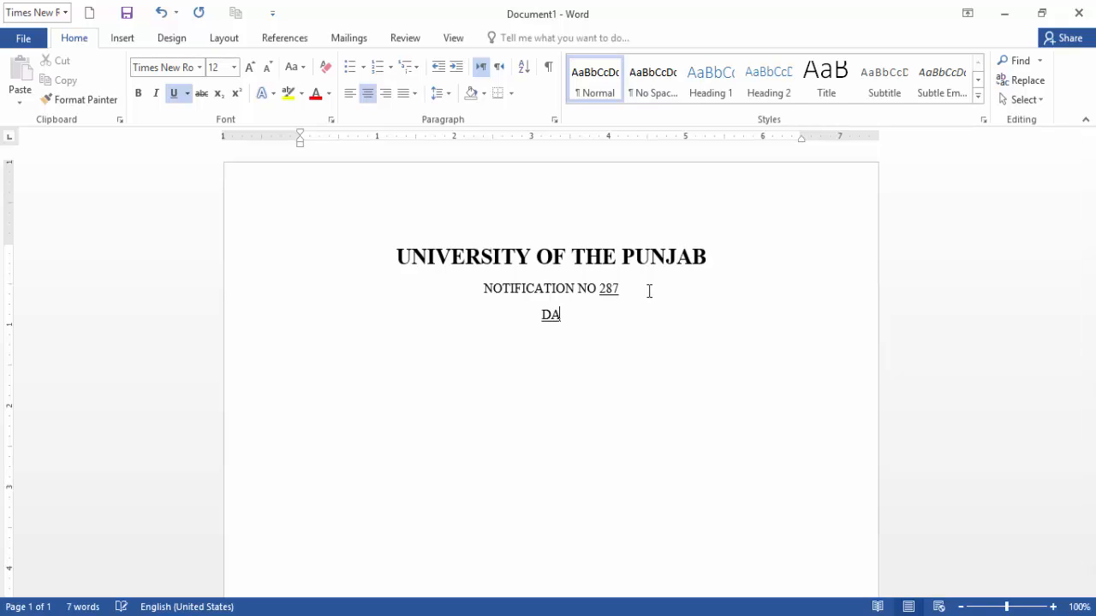
pyautogui.write('TESHEET FOR THE')
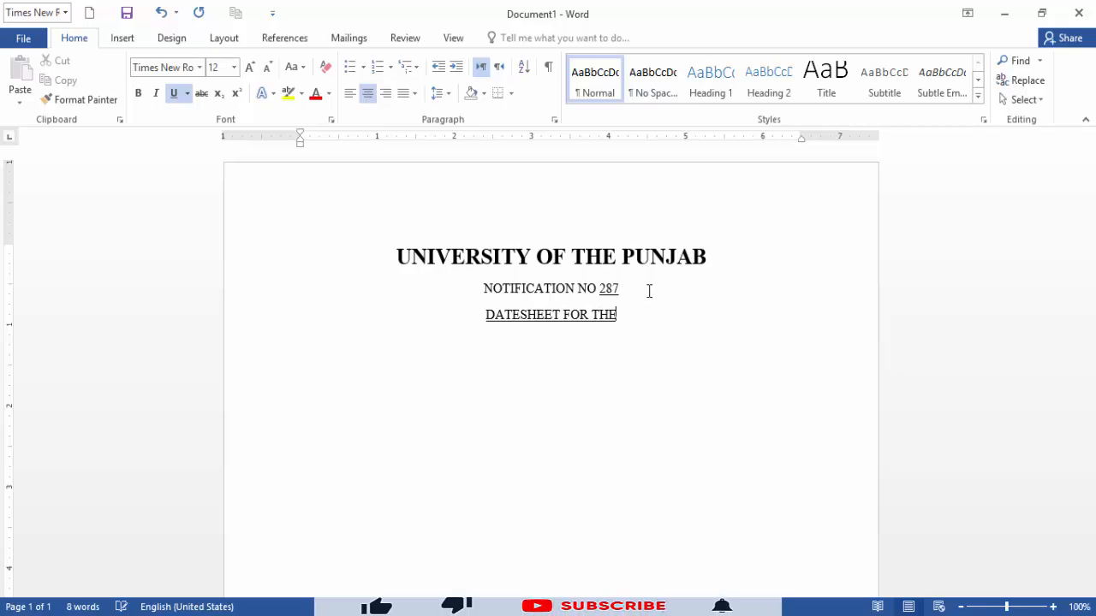
pyautogui.write(' ASSOCI')
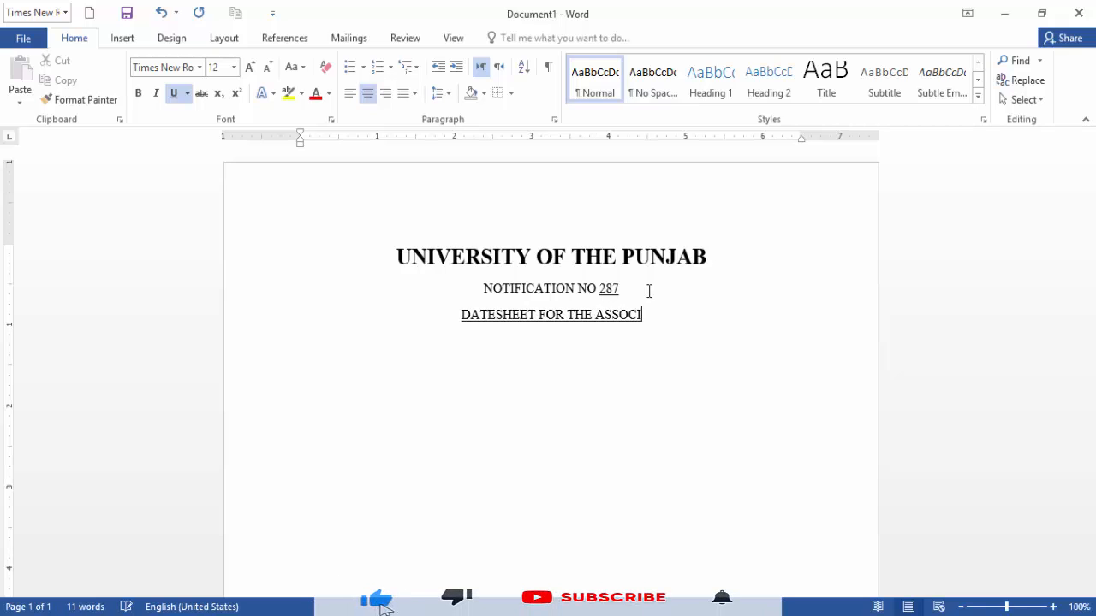
pyautogui.write('ATE DE')
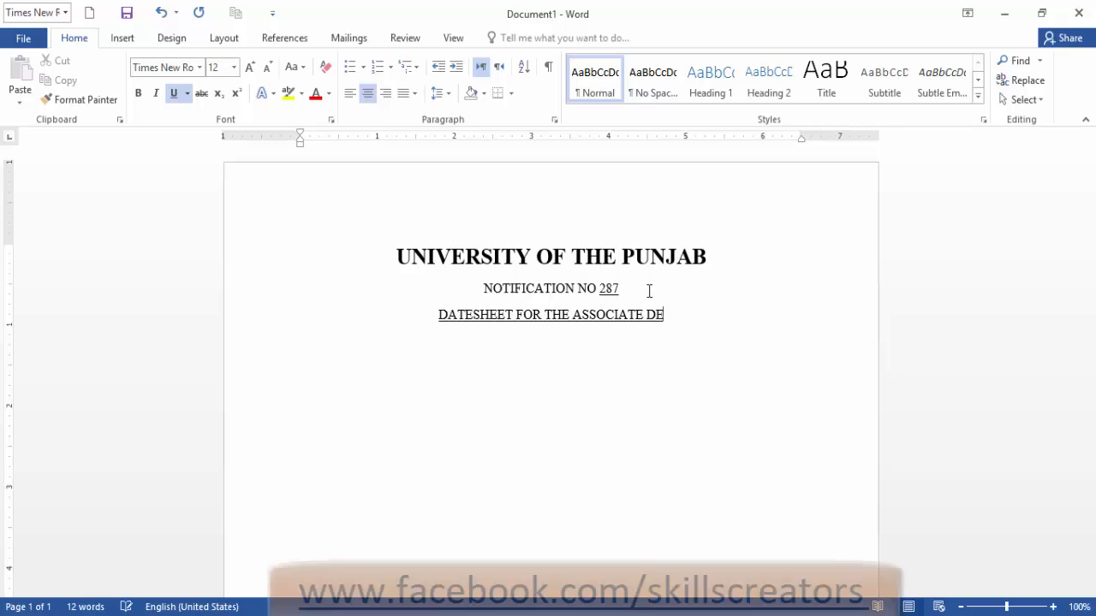
pyautogui.write('GREE OF ')
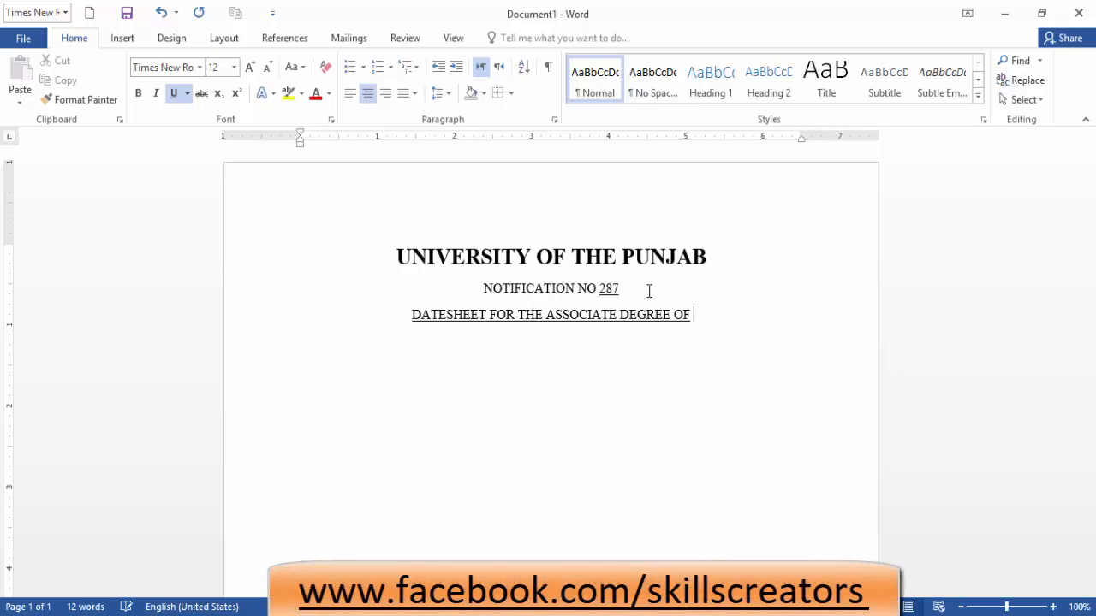
pyautogui.write('COMMERCE')
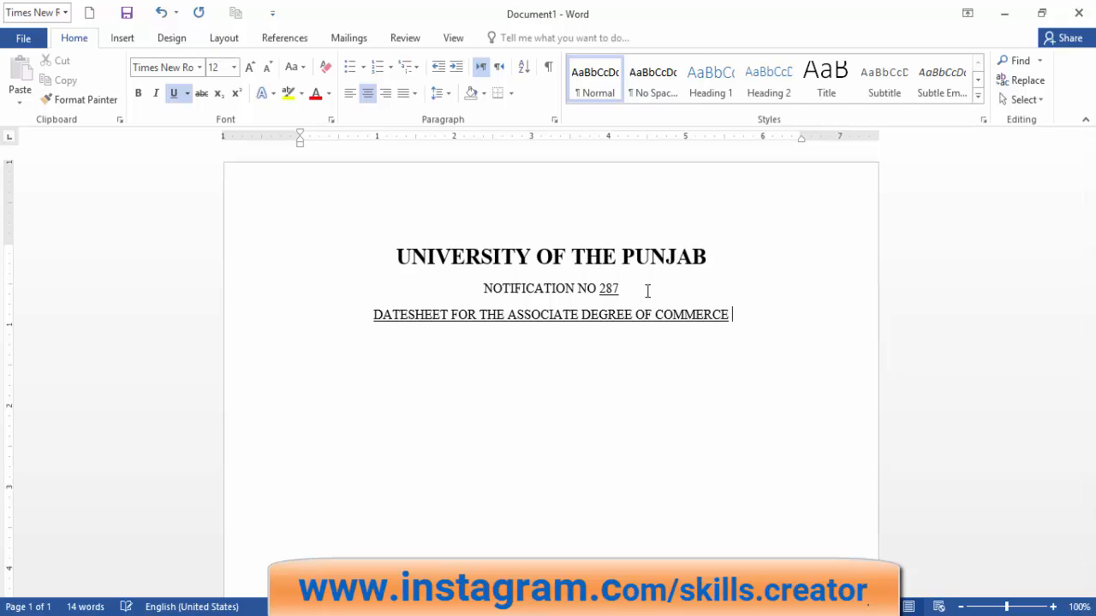
pyautogui.write('PART')
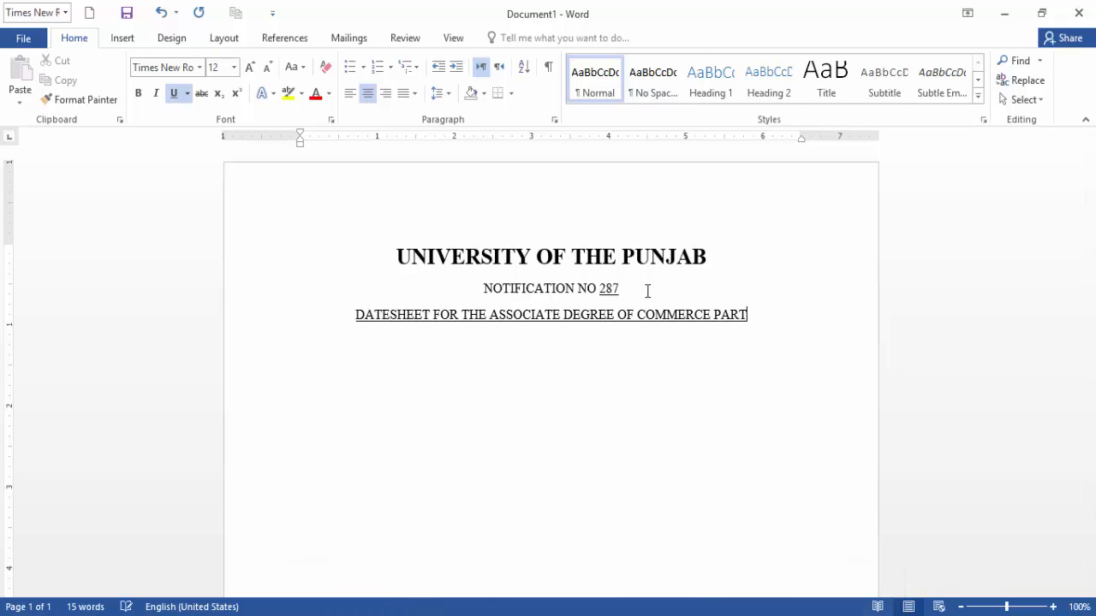
pyautogui.write('-')
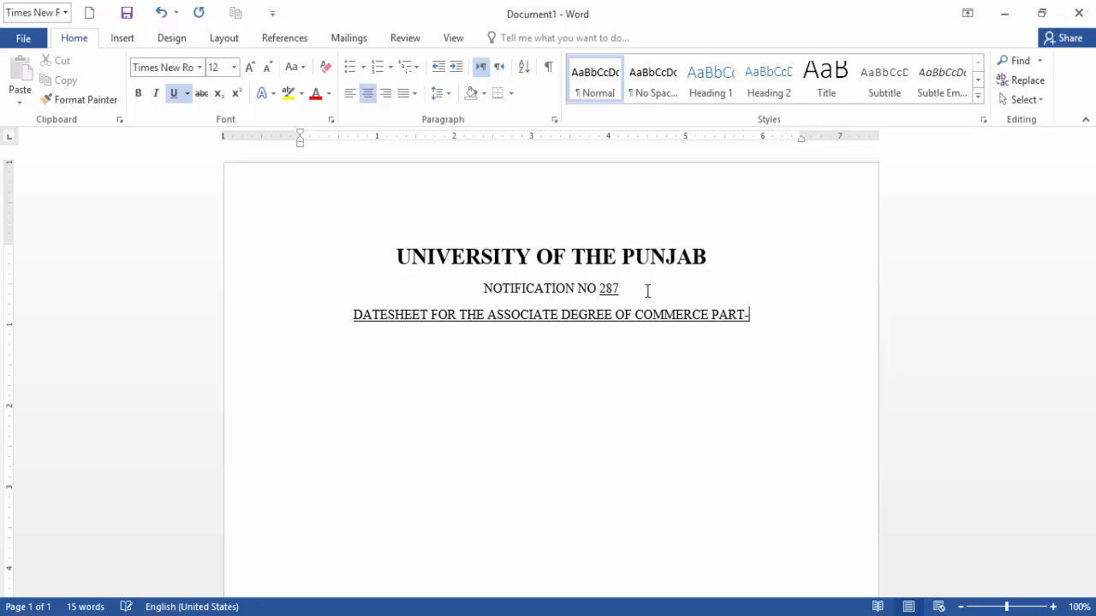
pyautogui.write('1')
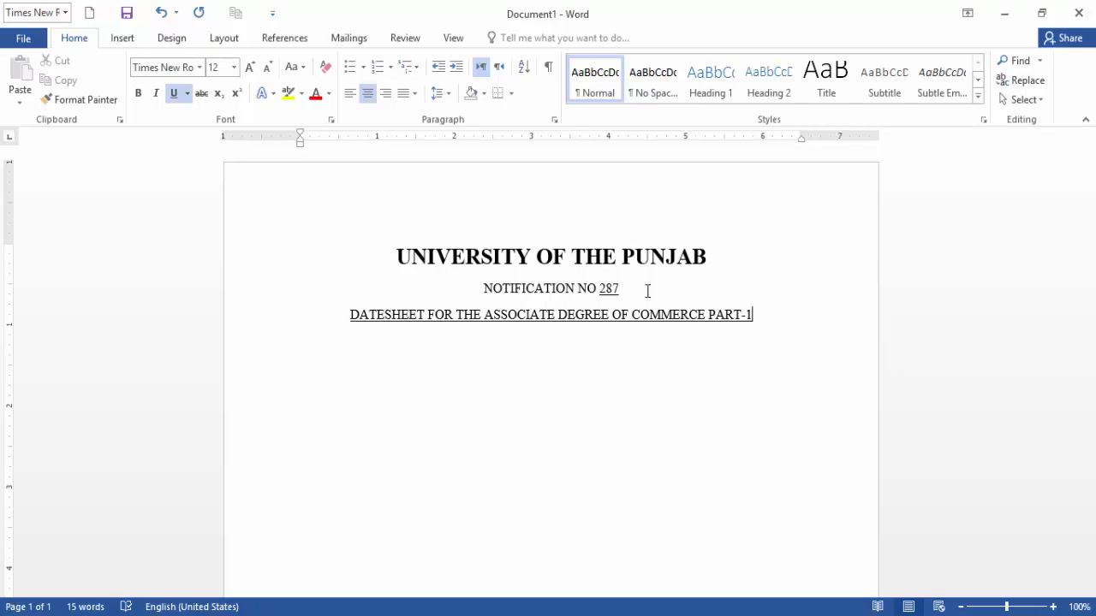
pyautogui.press('Return')
pyautogui.press('Return')
# Type '2nd' at the start of the exam line and remove its underline.
pyautogui.write('2nd')
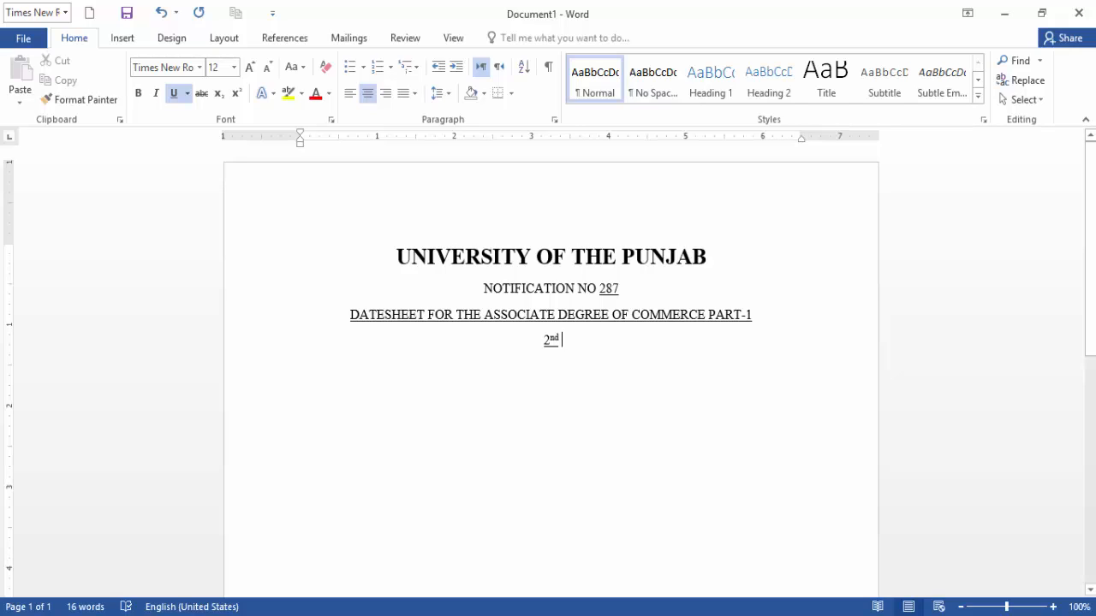
pyautogui.write(' A')
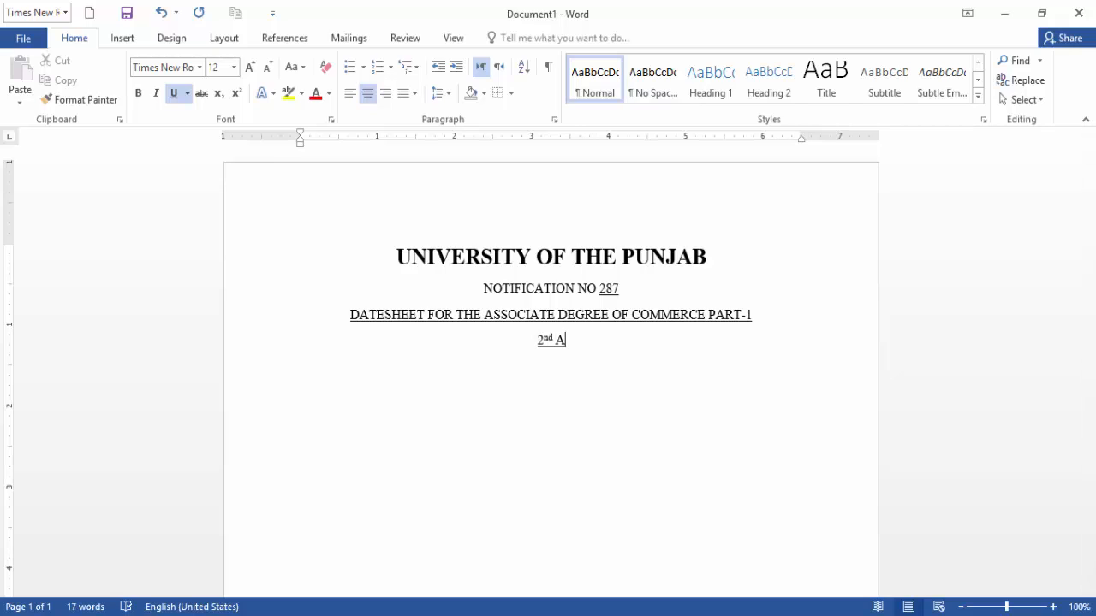
pyautogui.press('BackSpace')
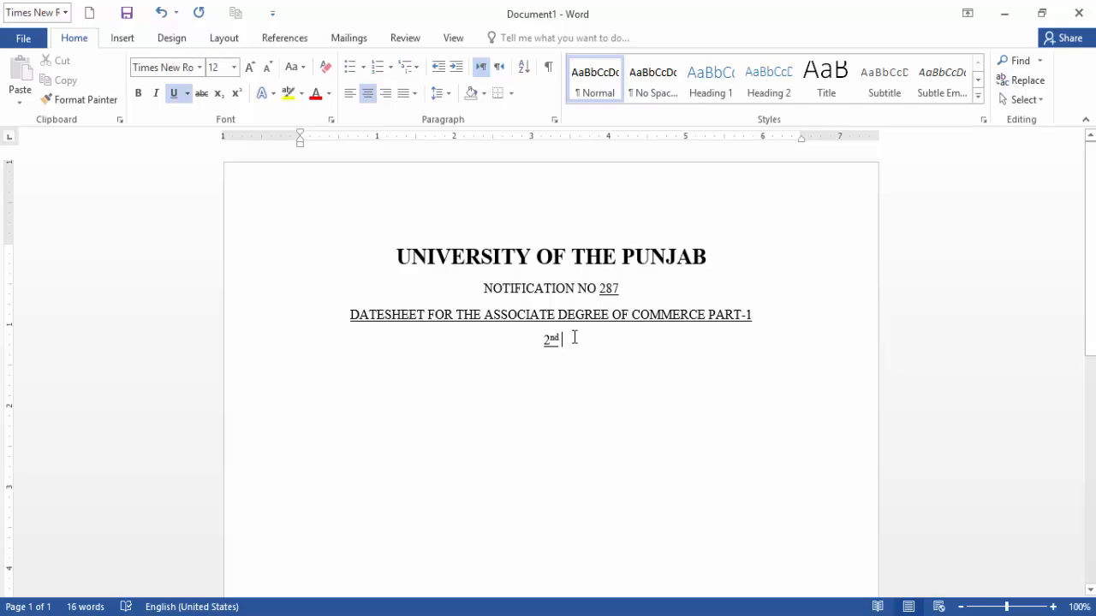
pyautogui.moveTo(568, 335); pyautogui.dragTo(519, 339)
pyautogui.click(174, 92)
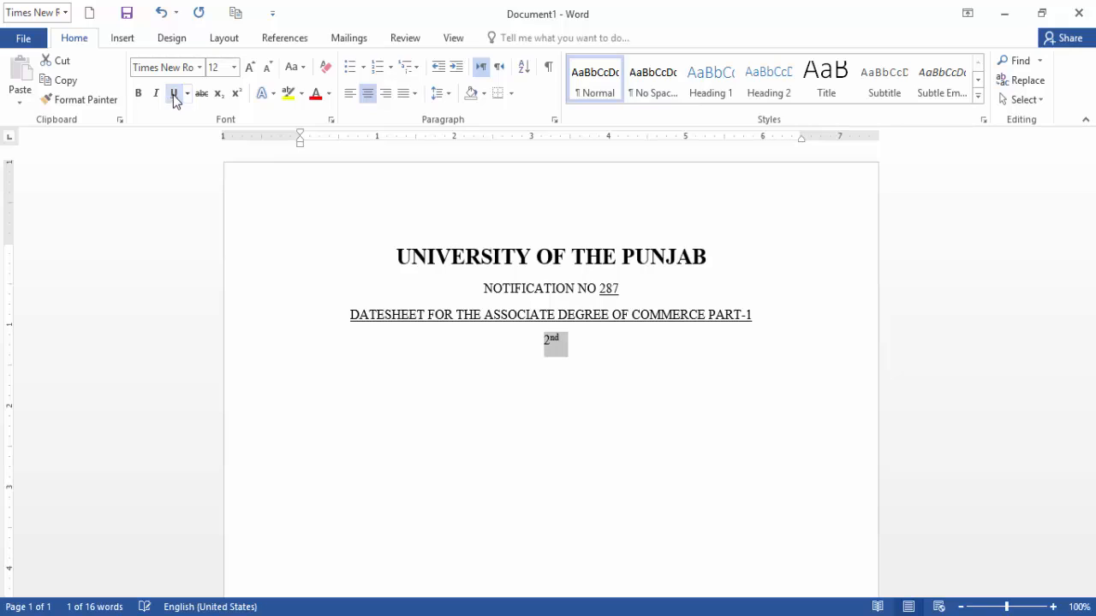
pyautogui.click(596, 343)
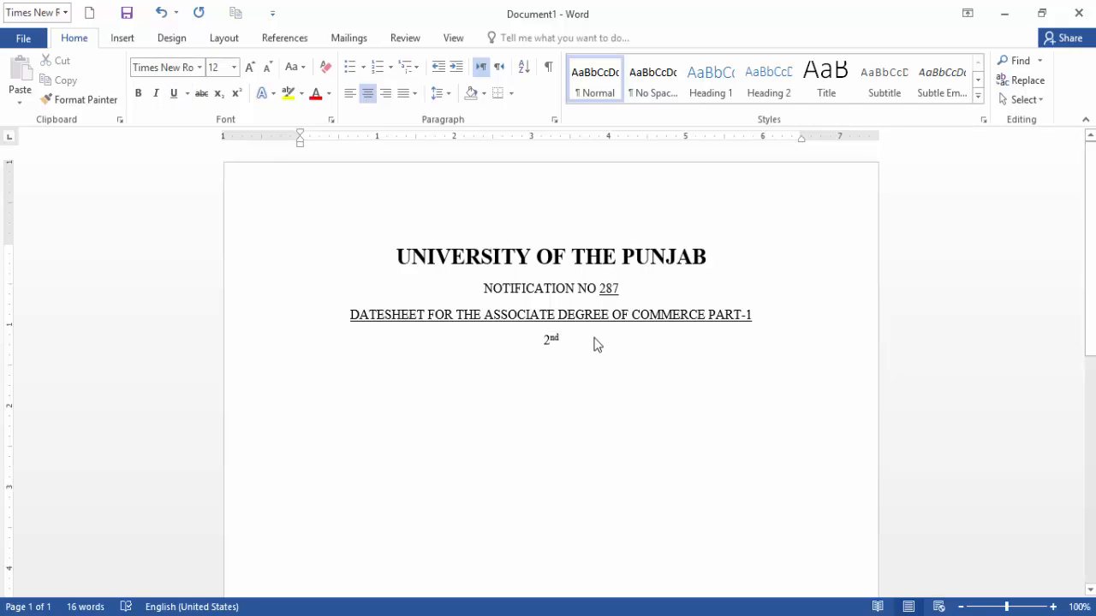
# Finish the line with 'Annual Examination 2020 and Annual Examination 2021to be held in October , 2021', fixing typos.
pyautogui.write('A')
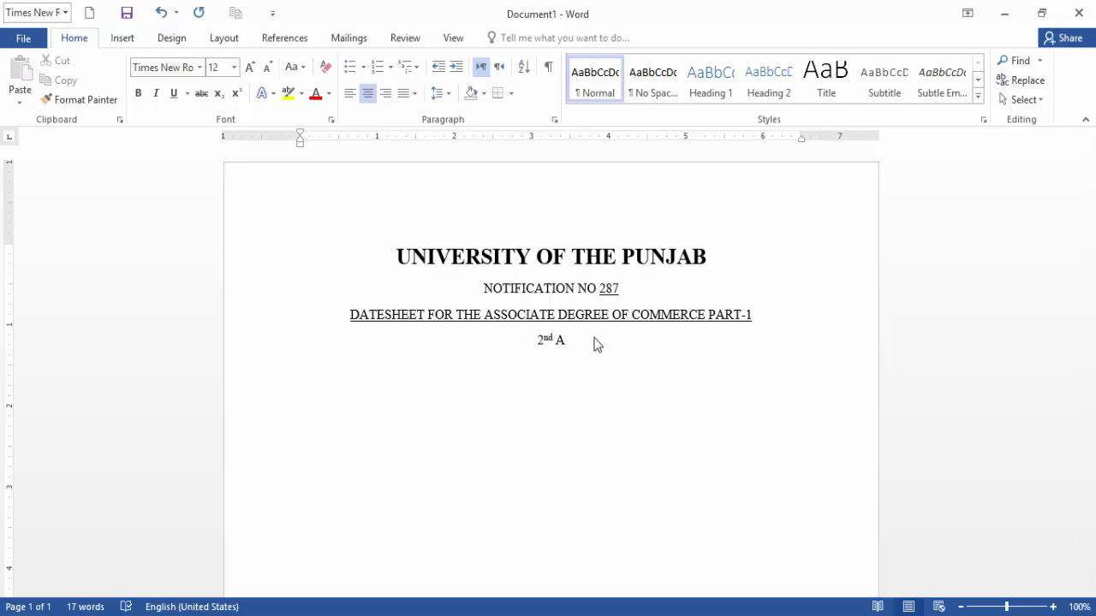
pyautogui.write('nnual Examinatio')
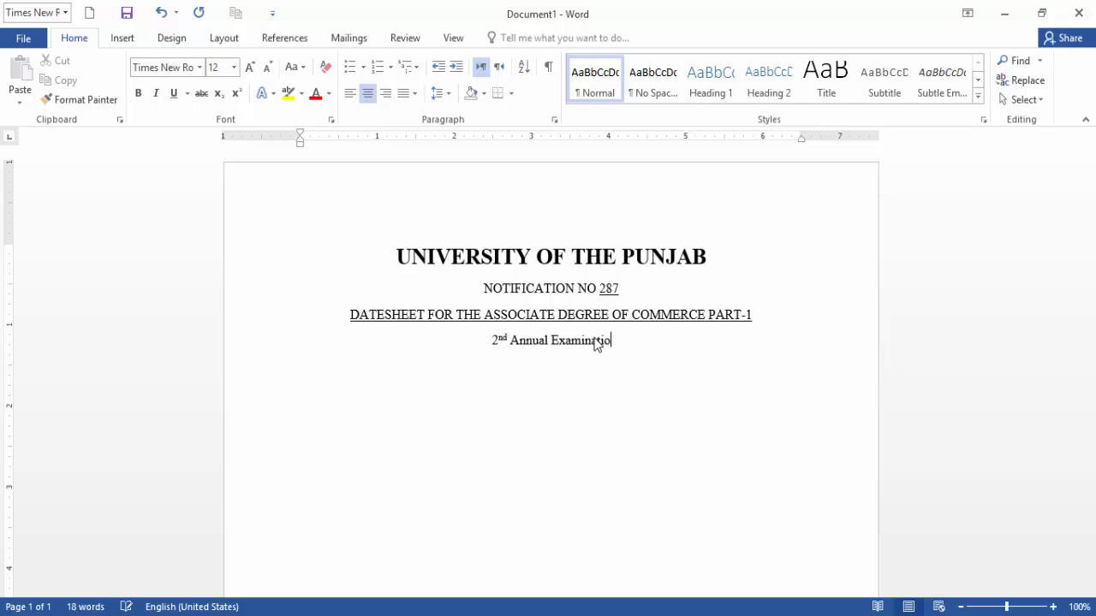
pyautogui.write('n 2020')
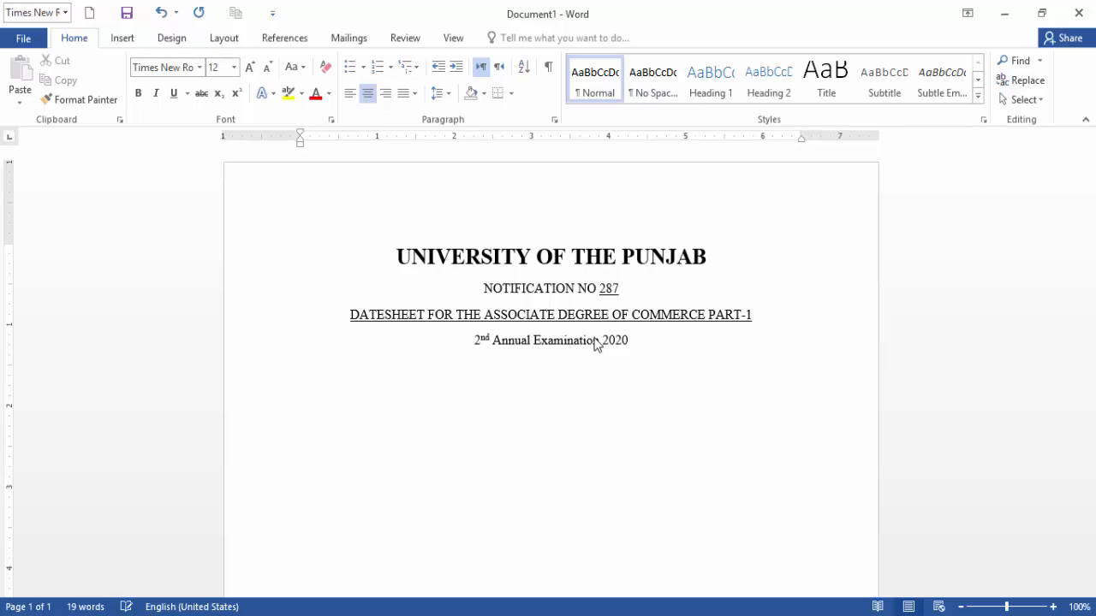
pyautogui.write(' and ')
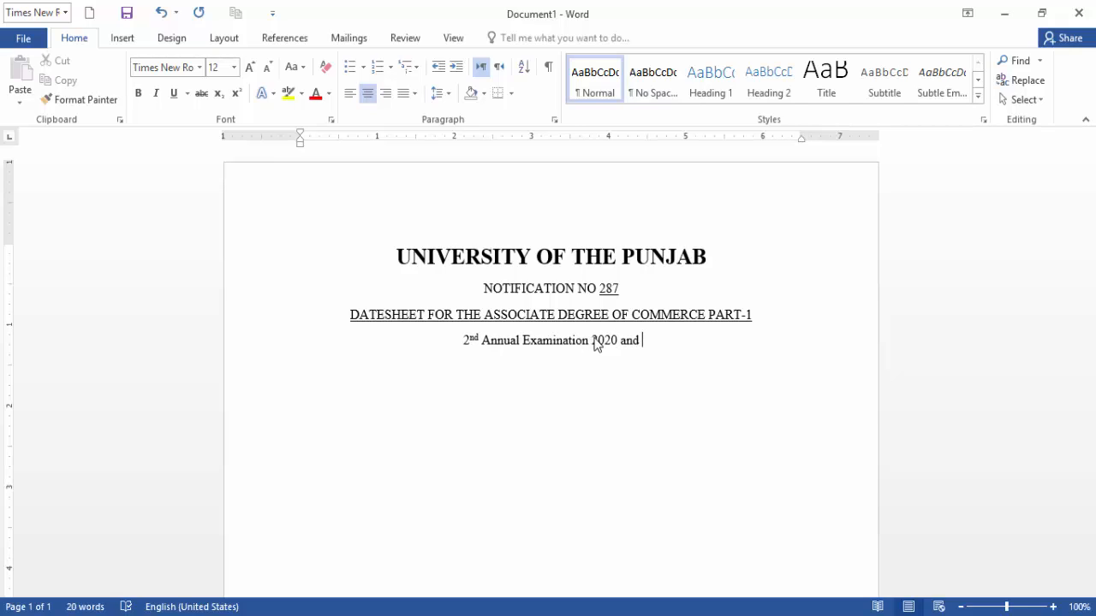
pyautogui.write('Annual')
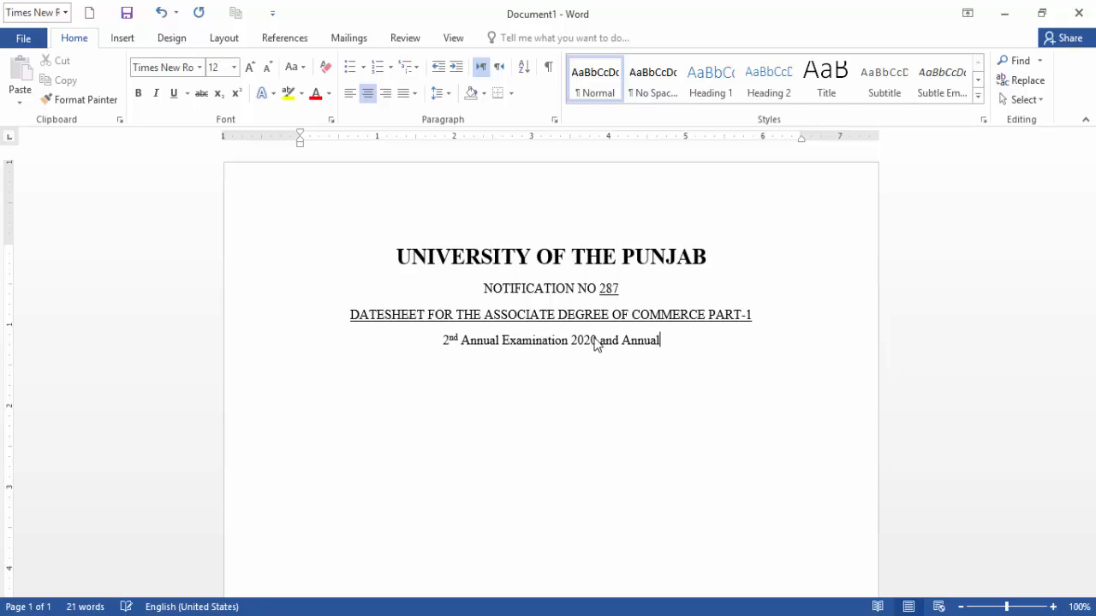
pyautogui.write(' e')
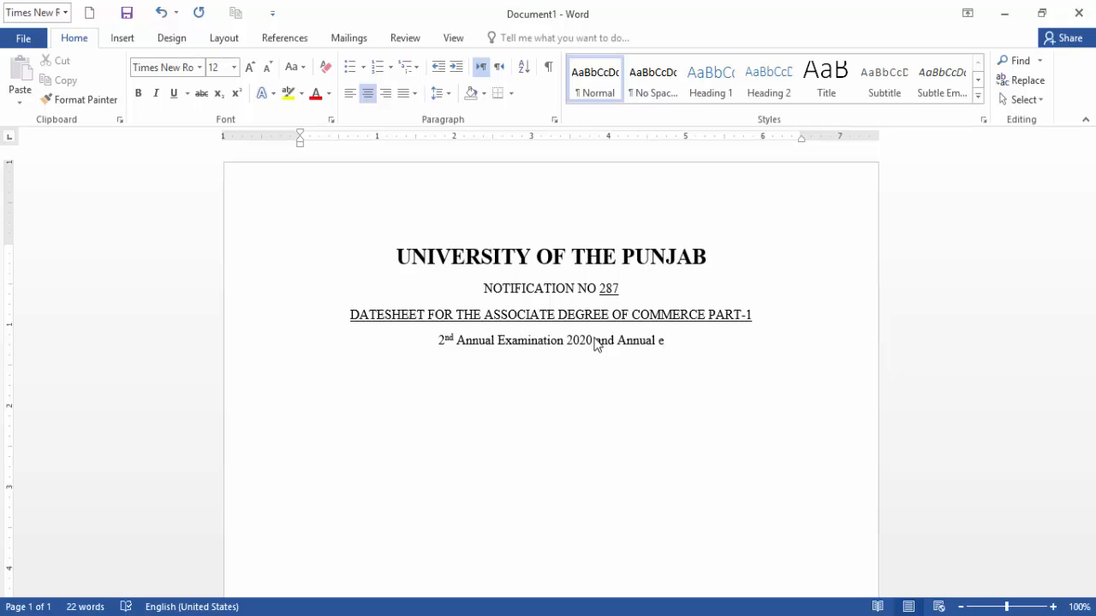
pyautogui.press('BackSpace')
pyautogui.press('Return')
pyautogui.write('E')
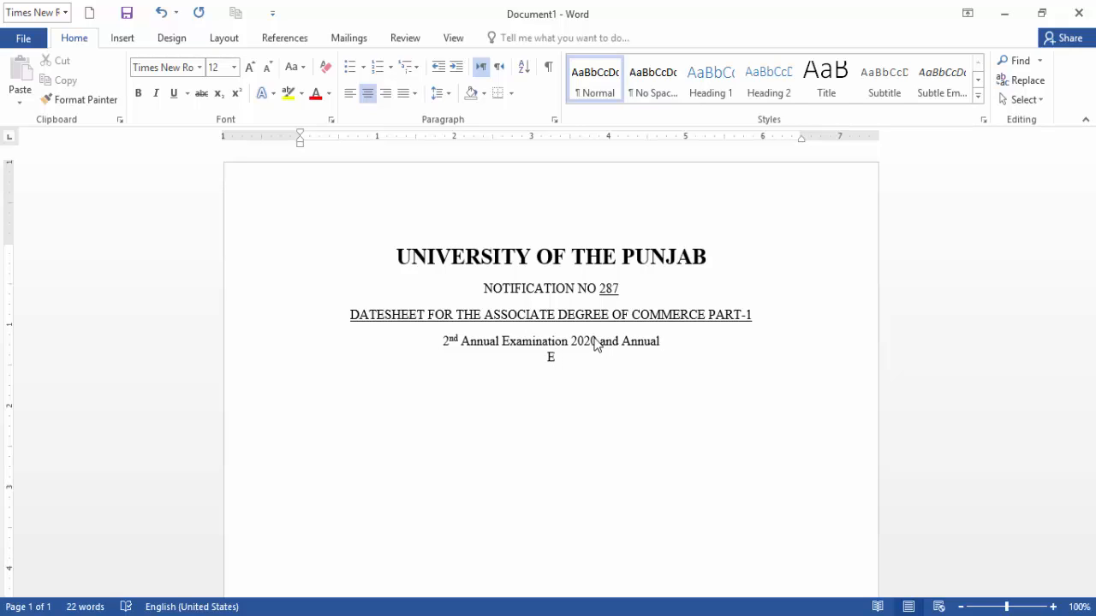
pyautogui.press('BackSpace')
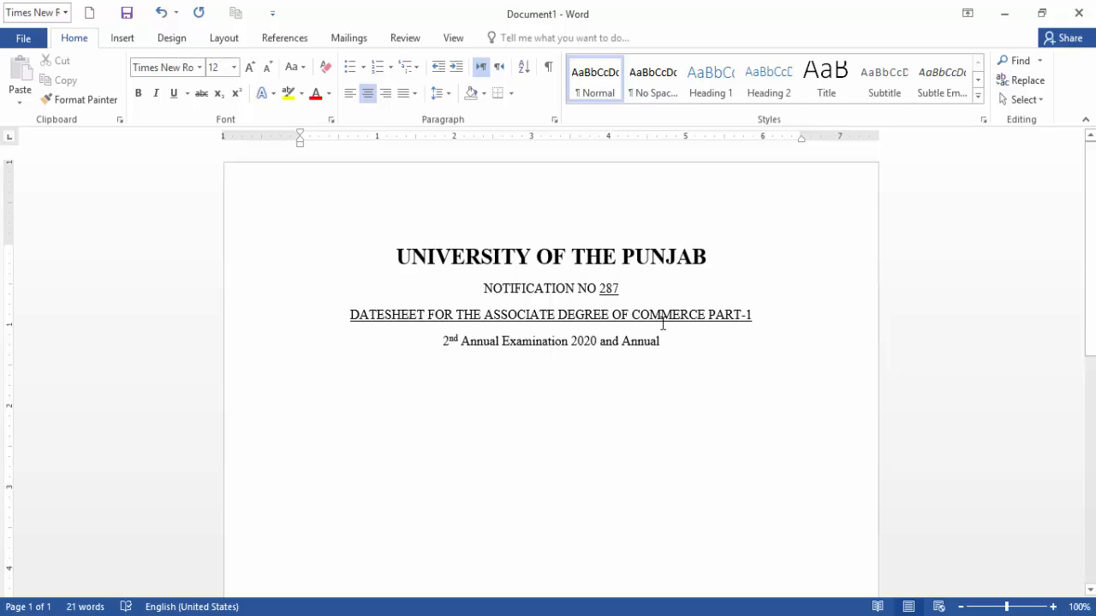
pyautogui.press('BackSpace')
pyautogui.write('Ec')
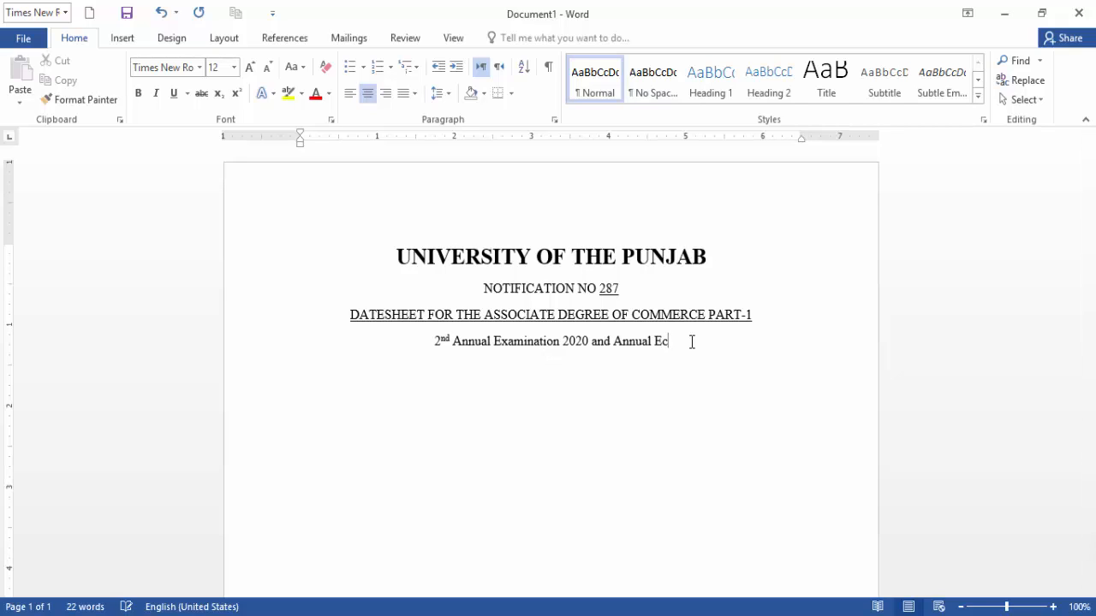
pyautogui.press('BackSpace')
pyautogui.write('xaminat')
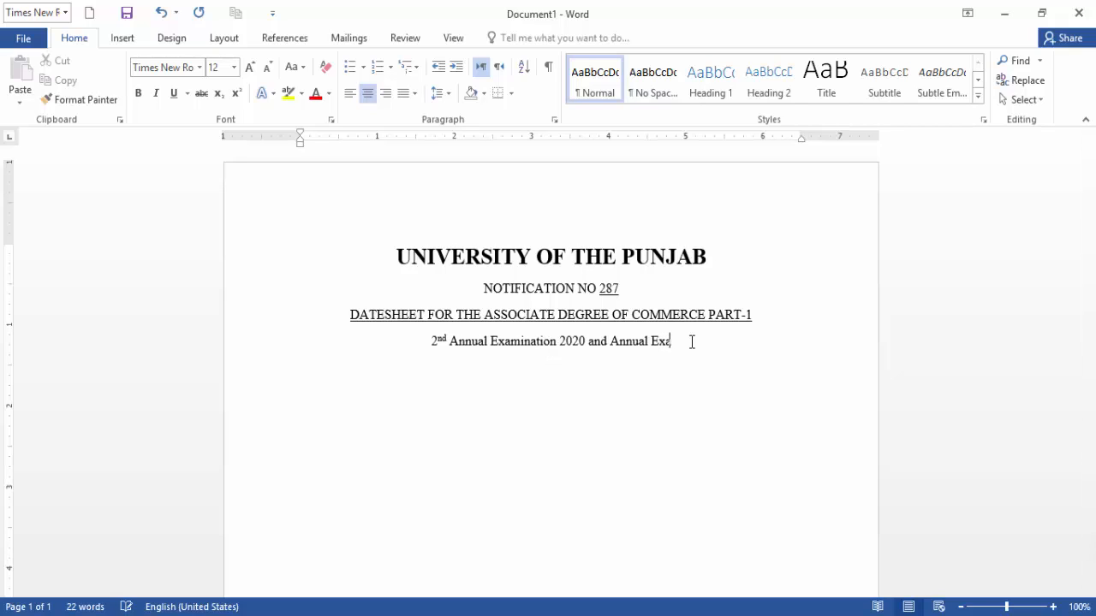
pyautogui.write('ion ')
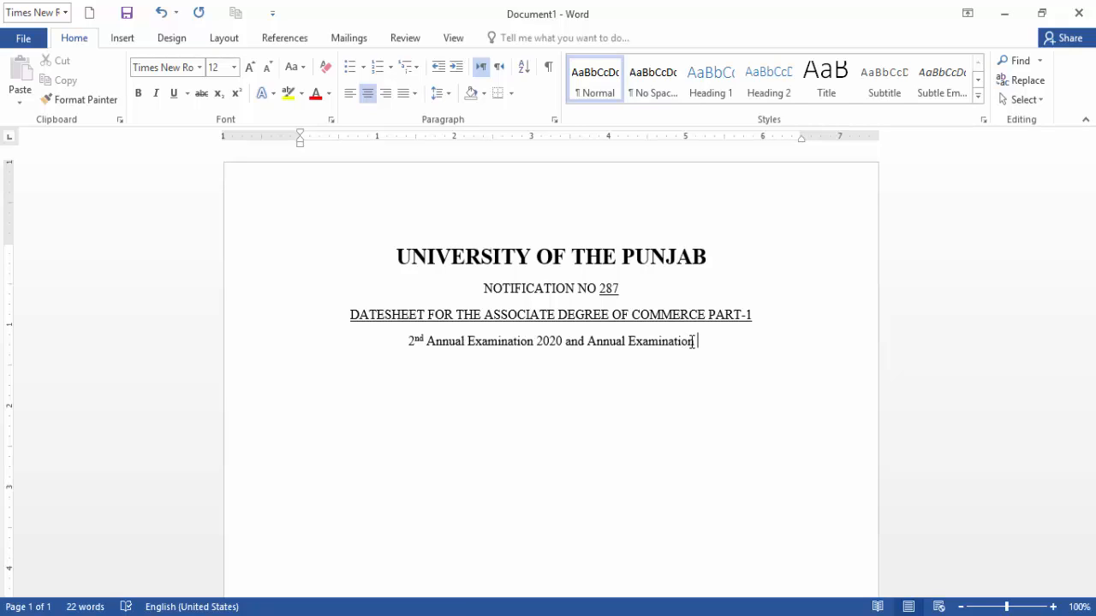
pyautogui.write('2021')
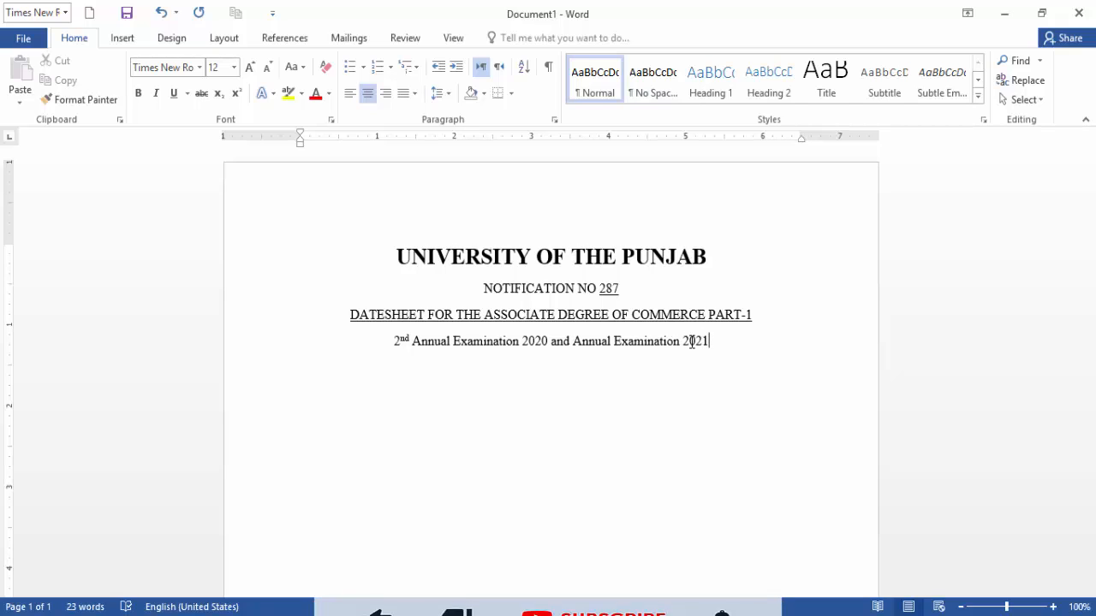
pyautogui.write('to be')
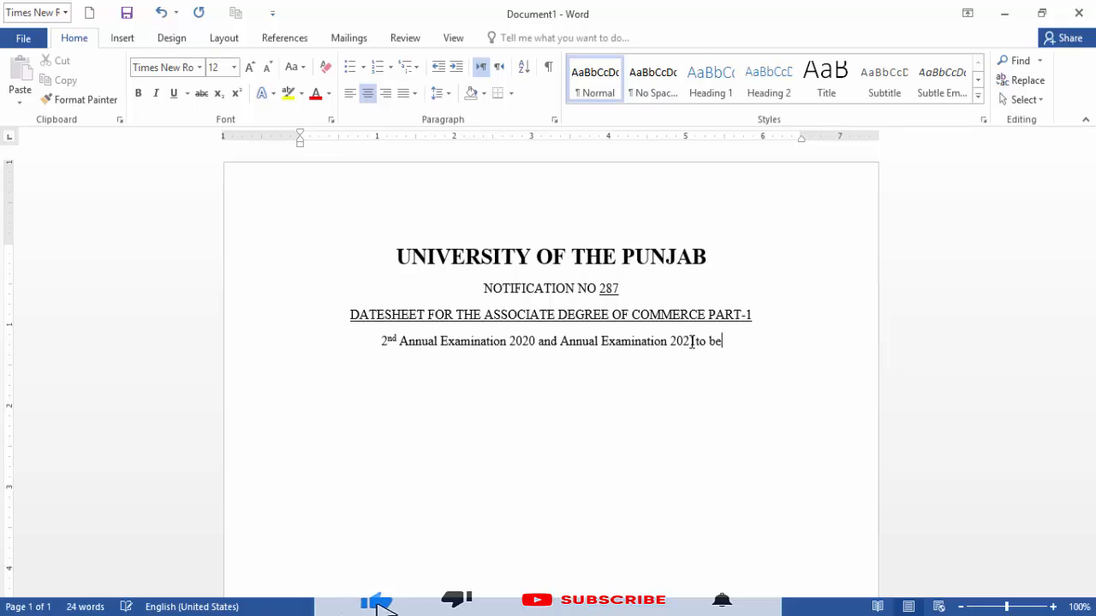
pyautogui.write(' held in ')
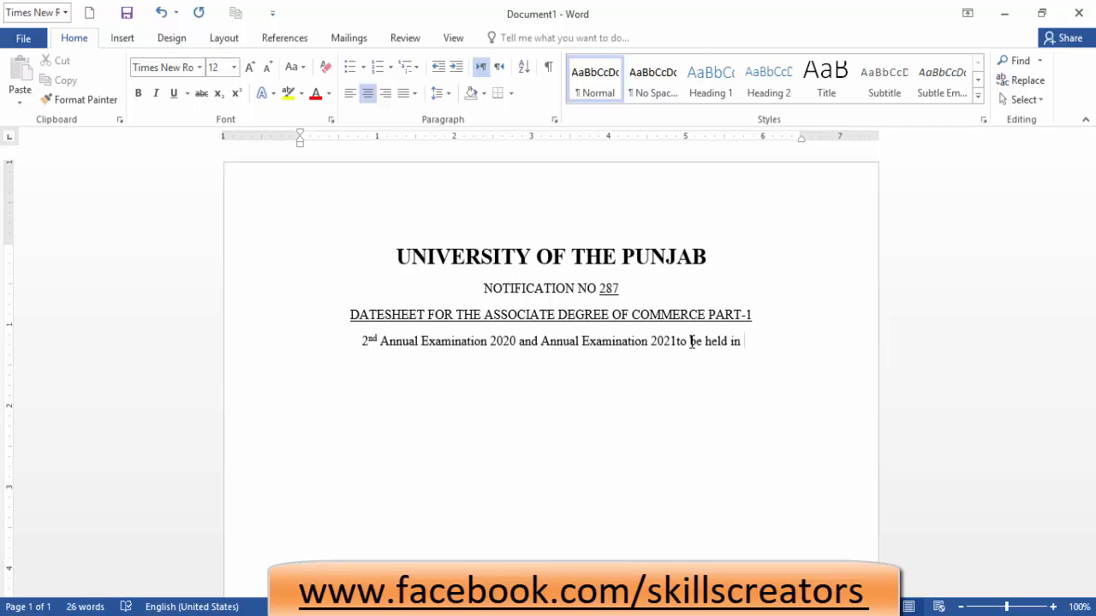
pyautogui.write('Oct')
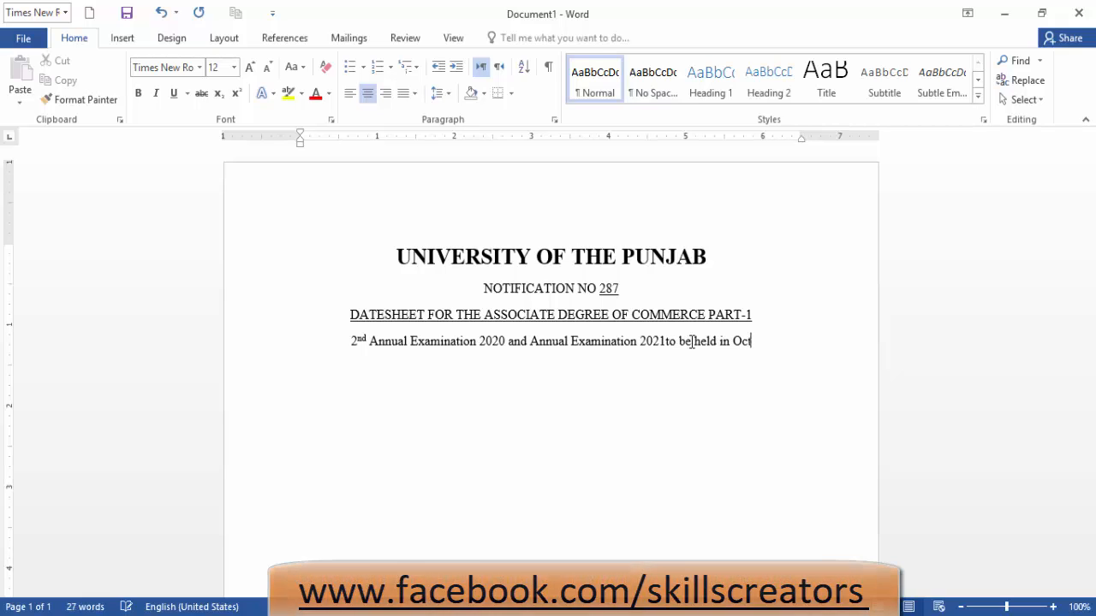
pyautogui.write('ober ')
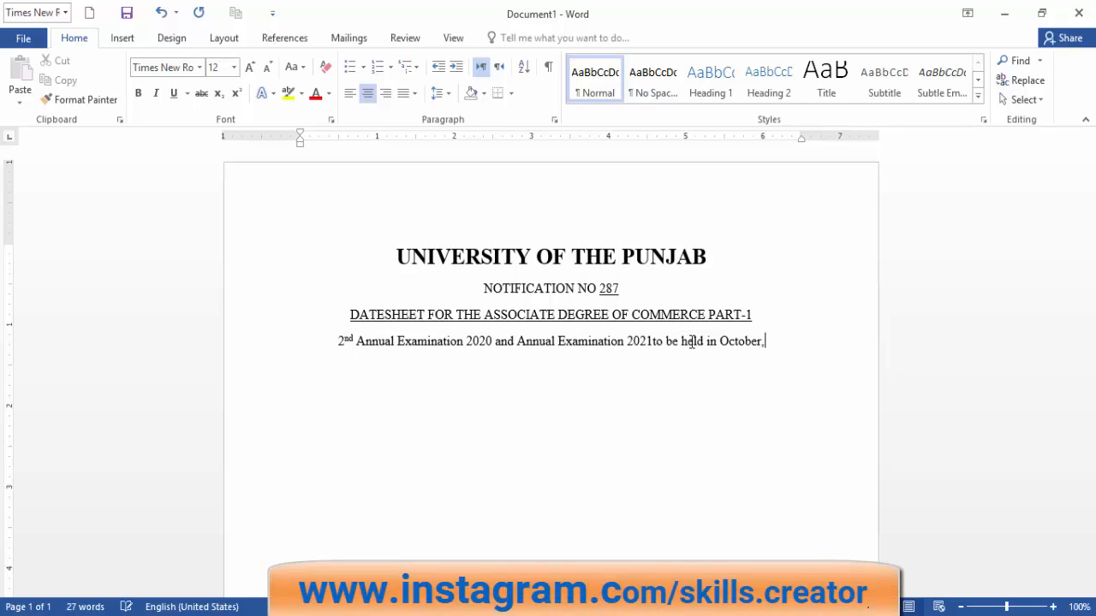
pyautogui.write(', 2021')
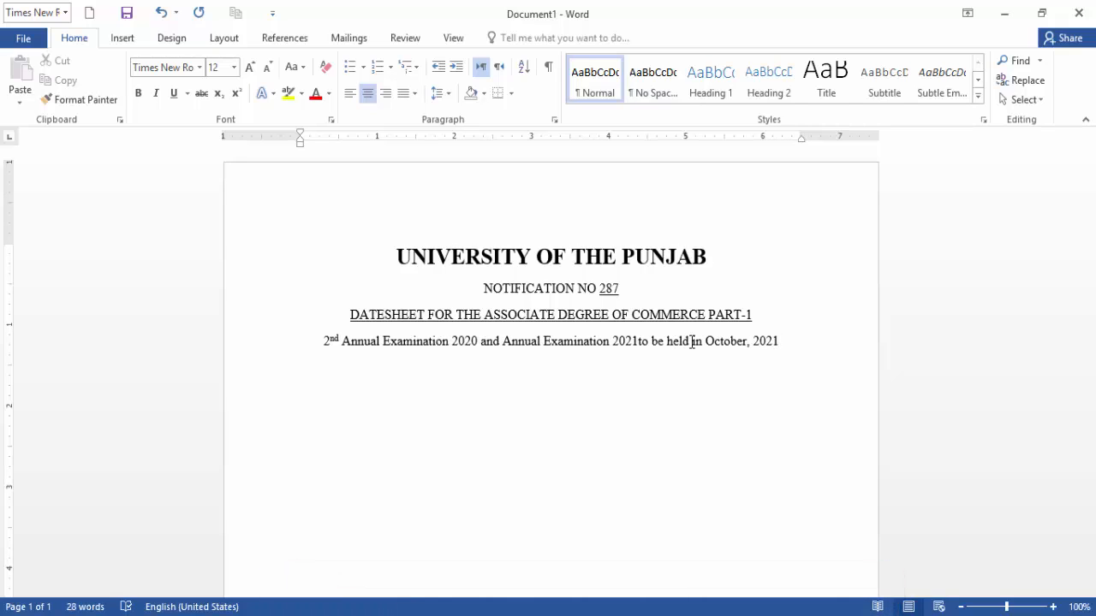
pyautogui.press('Return')
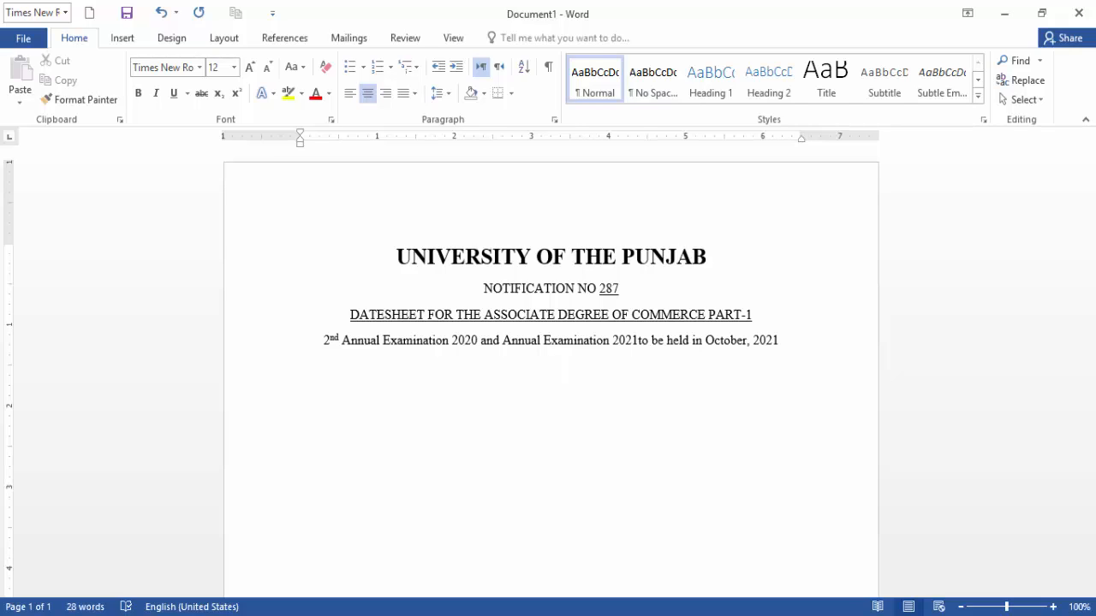
# Add the bold, underlined 20 pt heading 'WRITTIN EXAMINITION' and start an empty line after it.
pyautogui.click(141, 100)
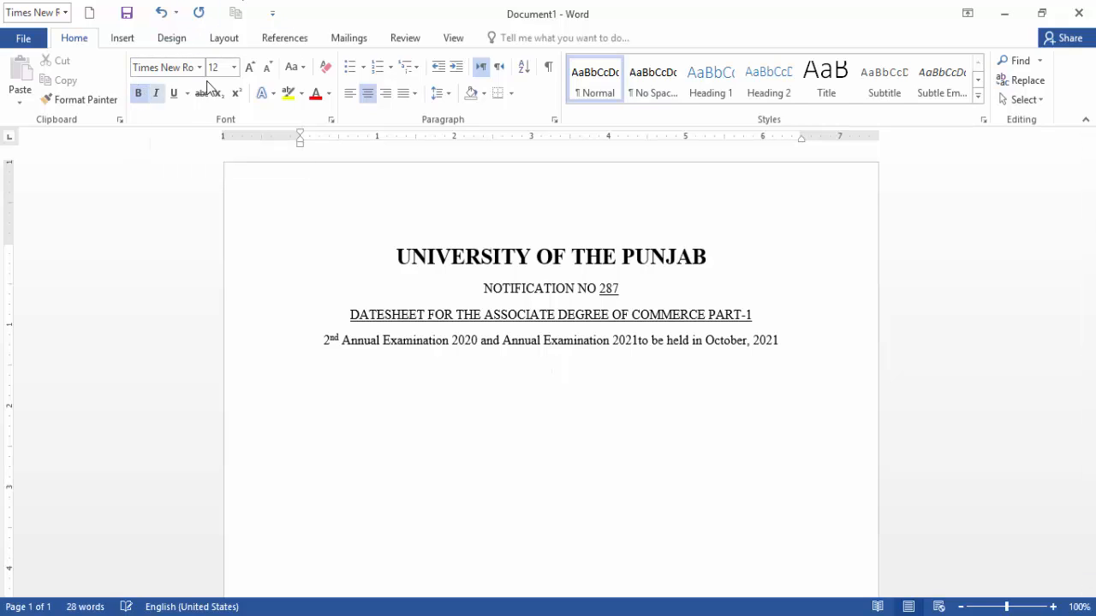
pyautogui.click(249, 67)
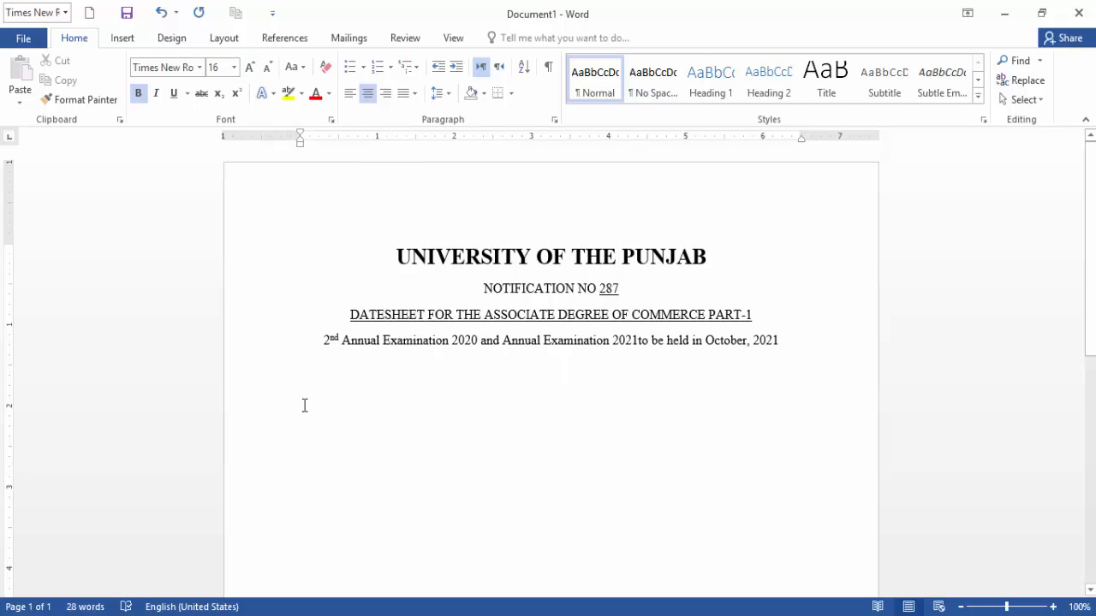
pyautogui.click(250, 69)
pyautogui.write('W')
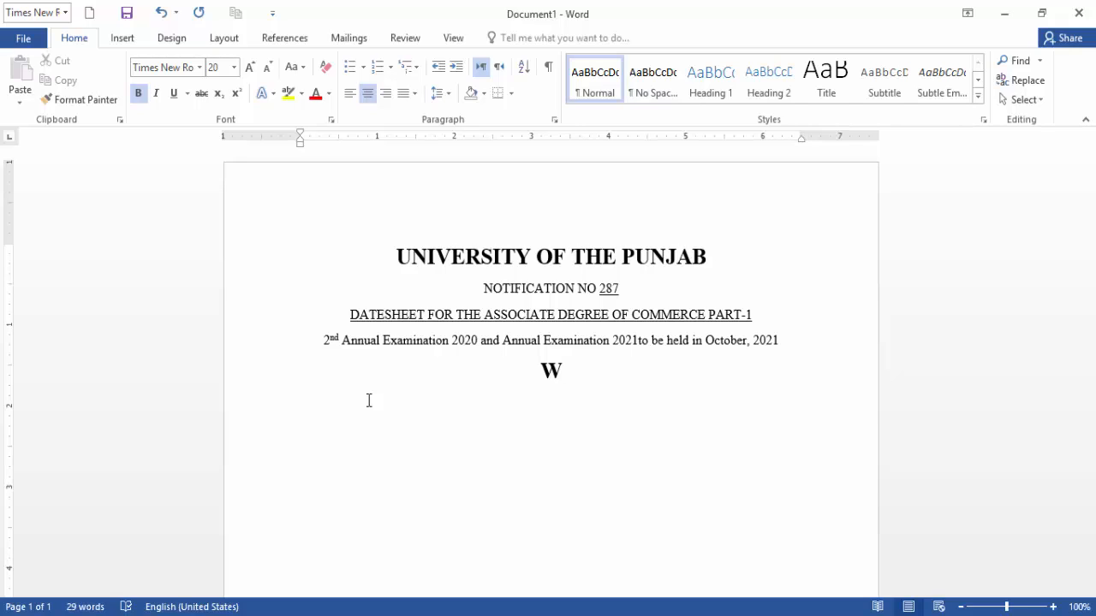
pyautogui.write('RITTIN ')
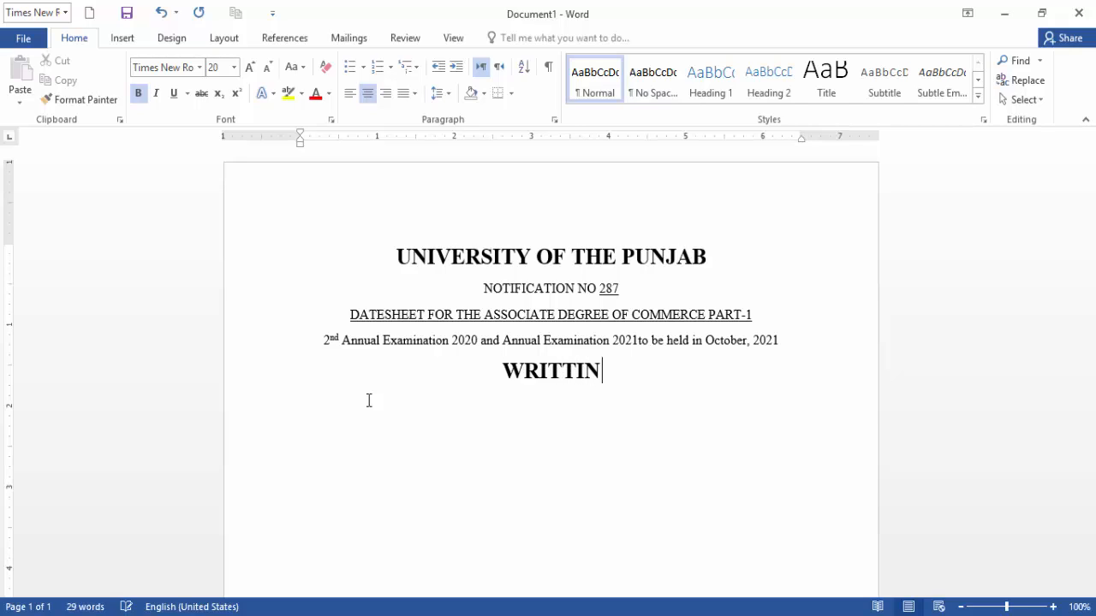
pyautogui.write('EX')
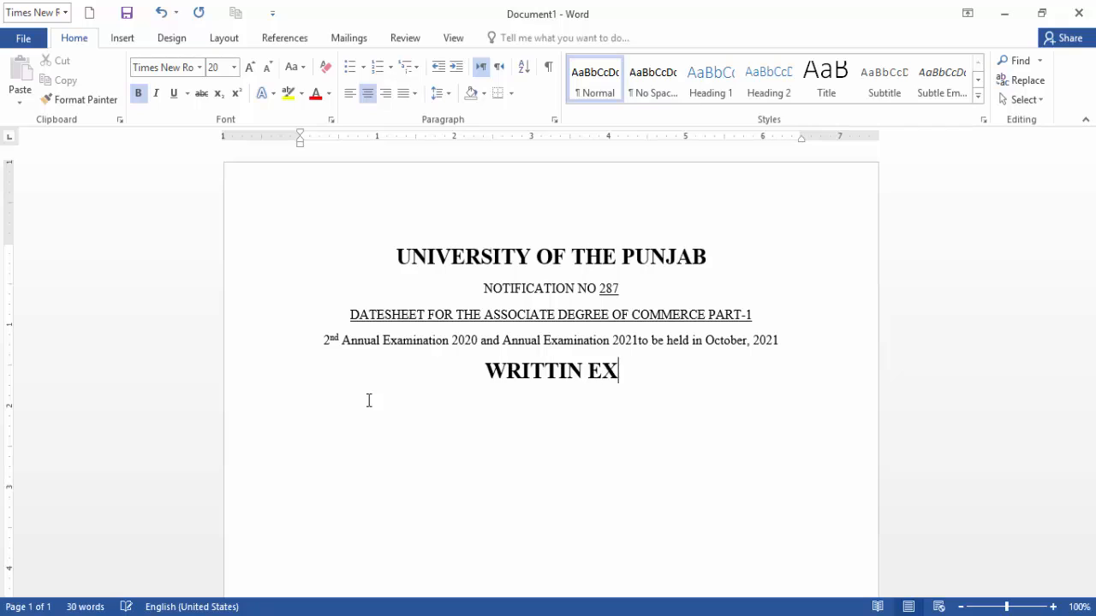
pyautogui.write('AMINITION')
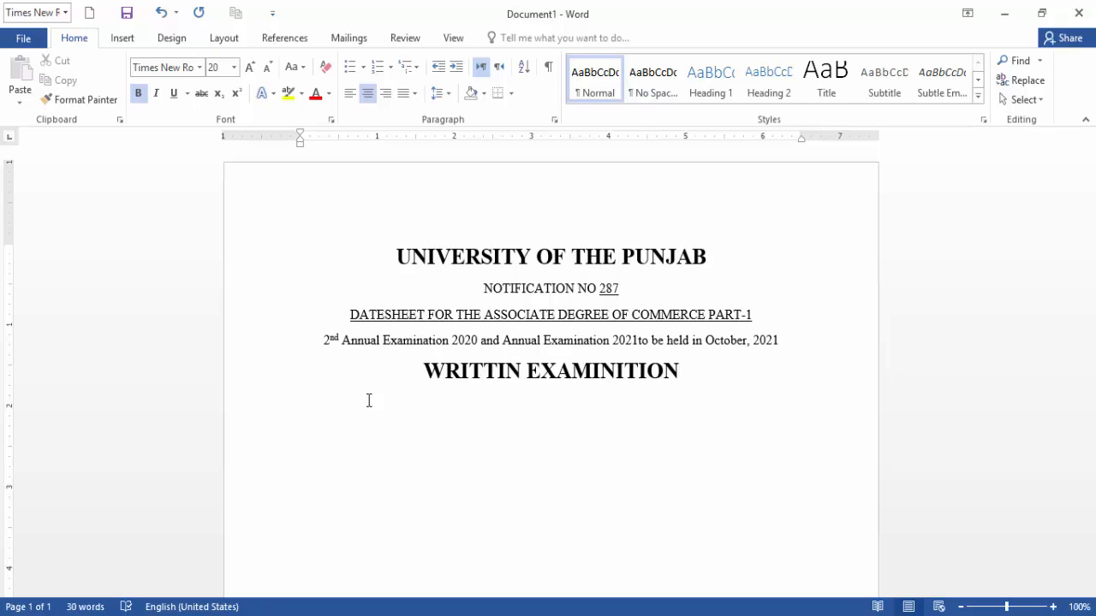
pyautogui.moveTo(434, 373); pyautogui.dragTo(683, 360)
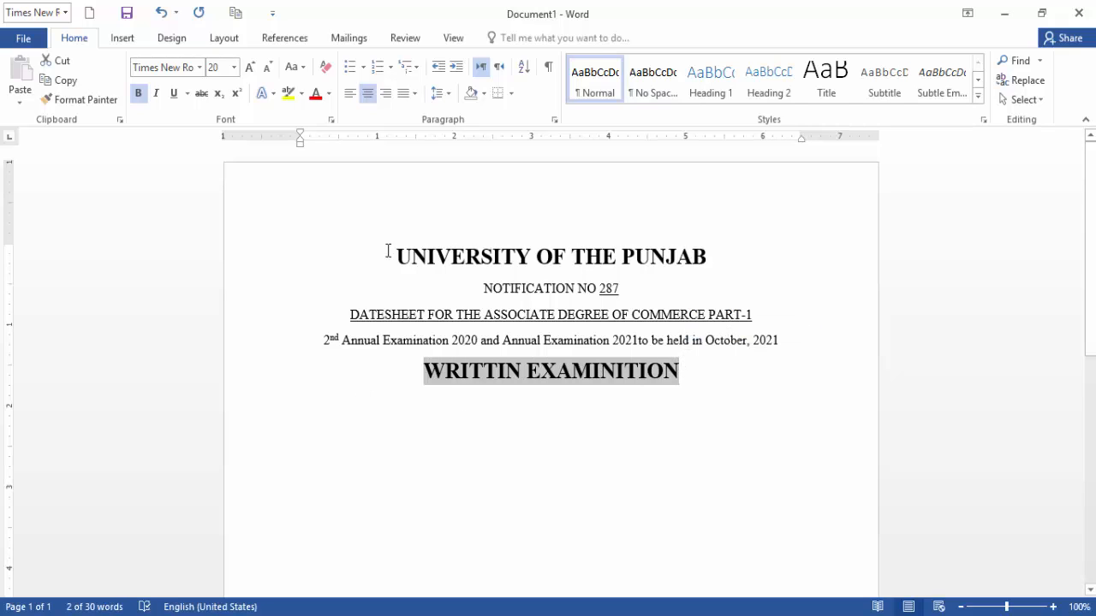
pyautogui.click(173, 94)
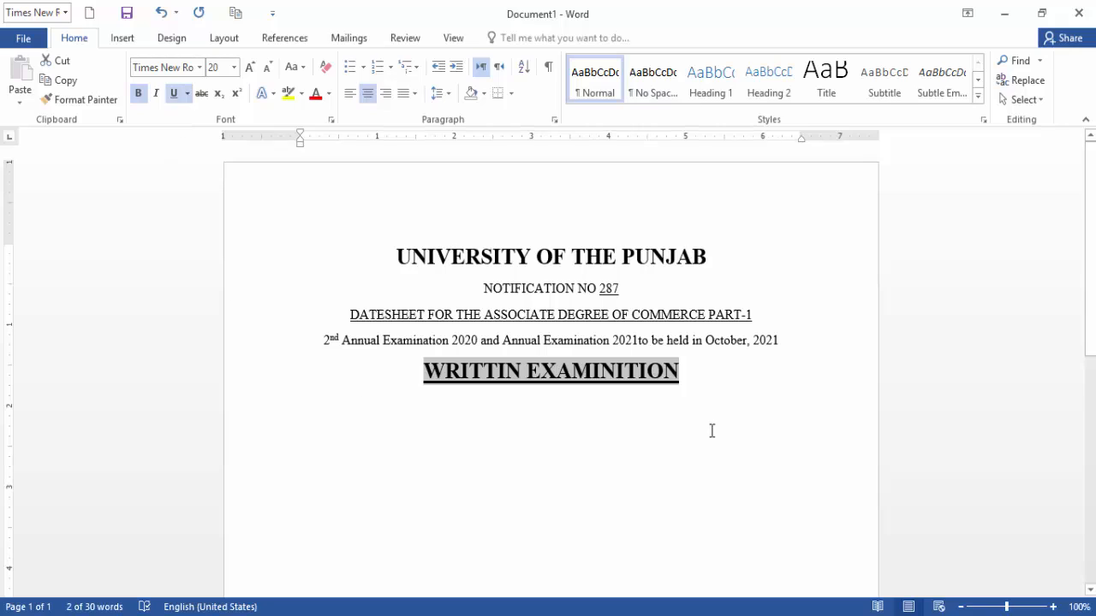
pyautogui.click(727, 372)
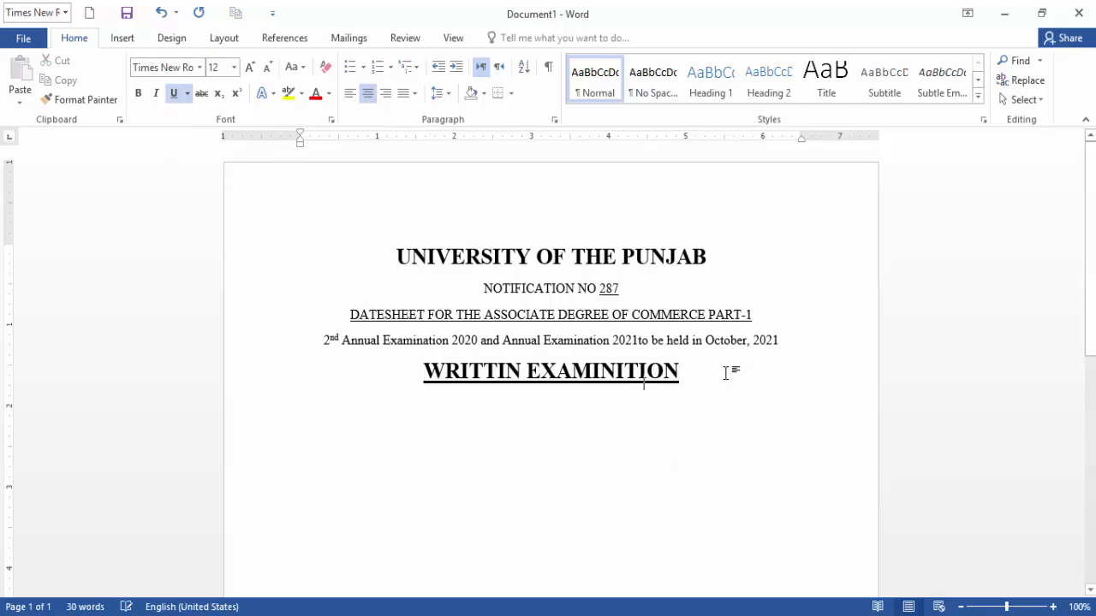
pyautogui.press('Return')
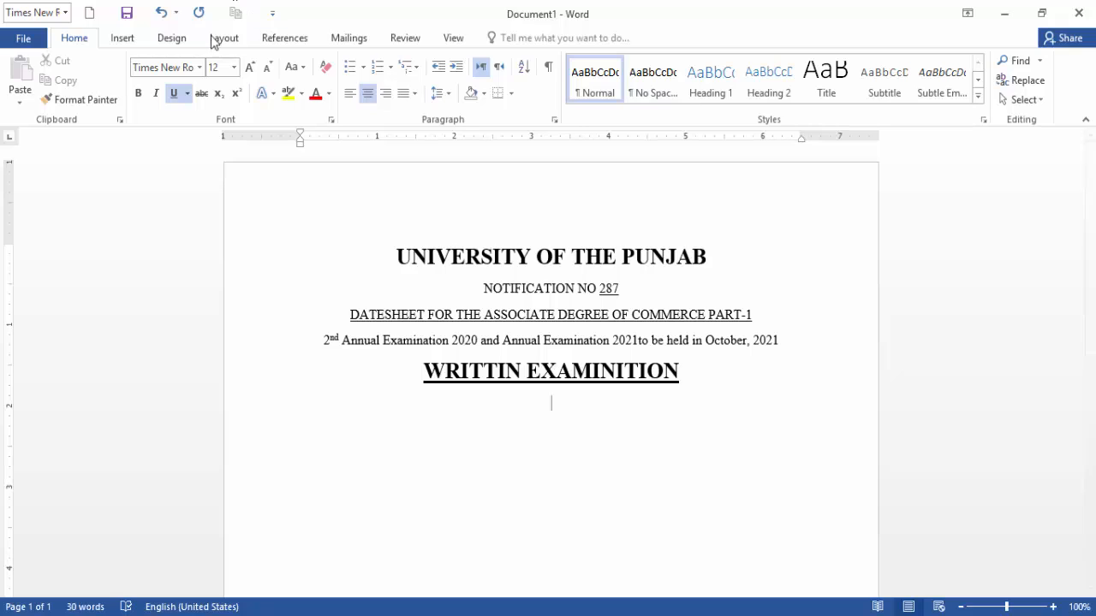
# With underline off and a smaller font, type 'Paper Timing 09:00 A.M to 12:00 Noon'.
pyautogui.click(175, 93)
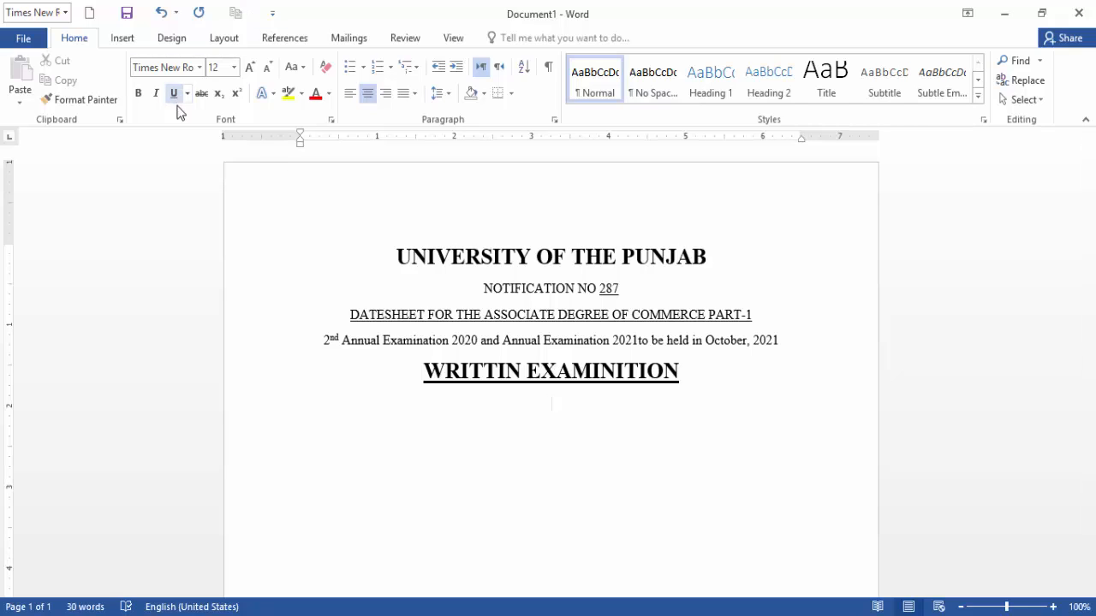
pyautogui.click(268, 68)
pyautogui.click(267, 68)
pyautogui.click(250, 68)
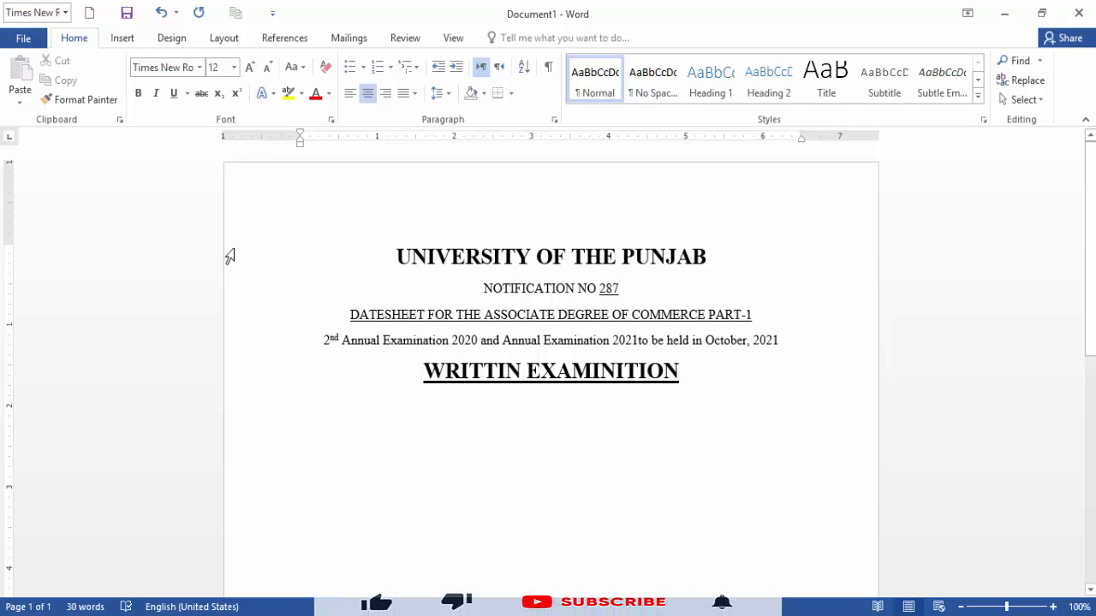
pyautogui.write('P')
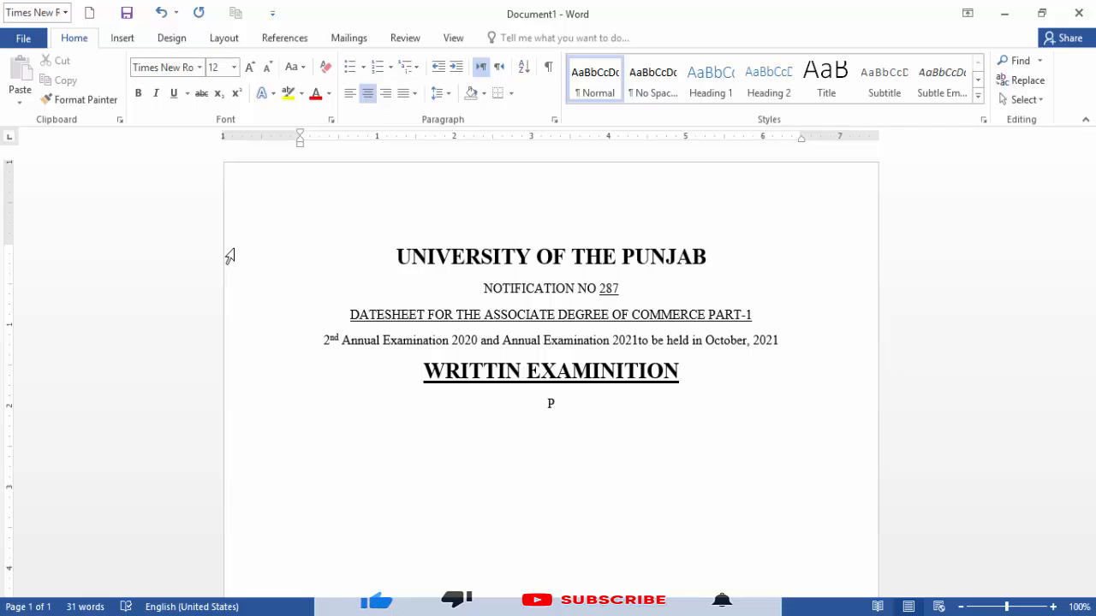
pyautogui.write('ape')
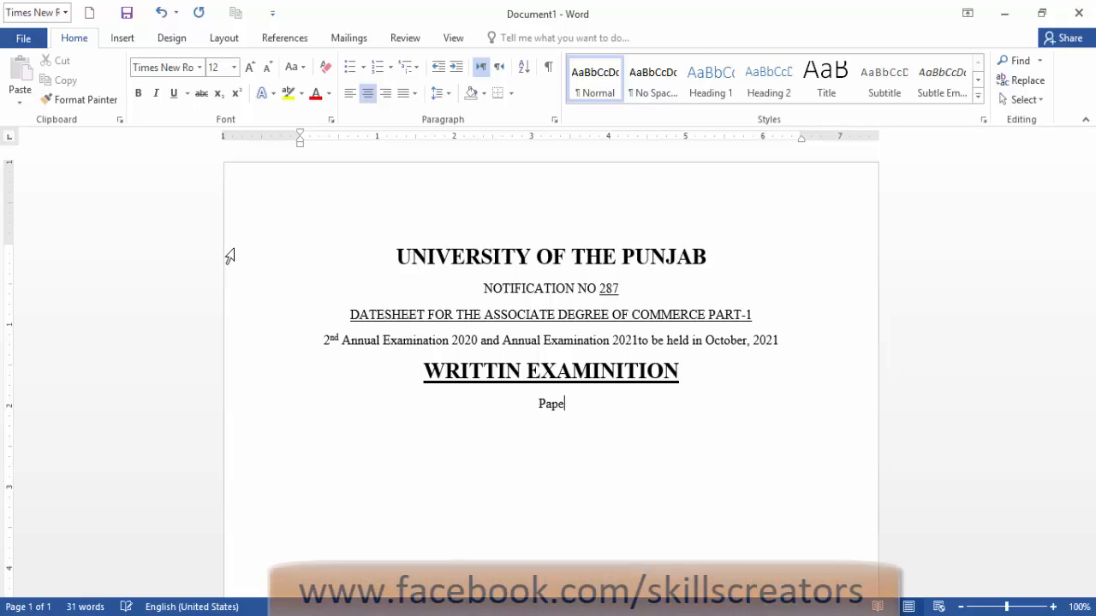
pyautogui.write('r Timing')
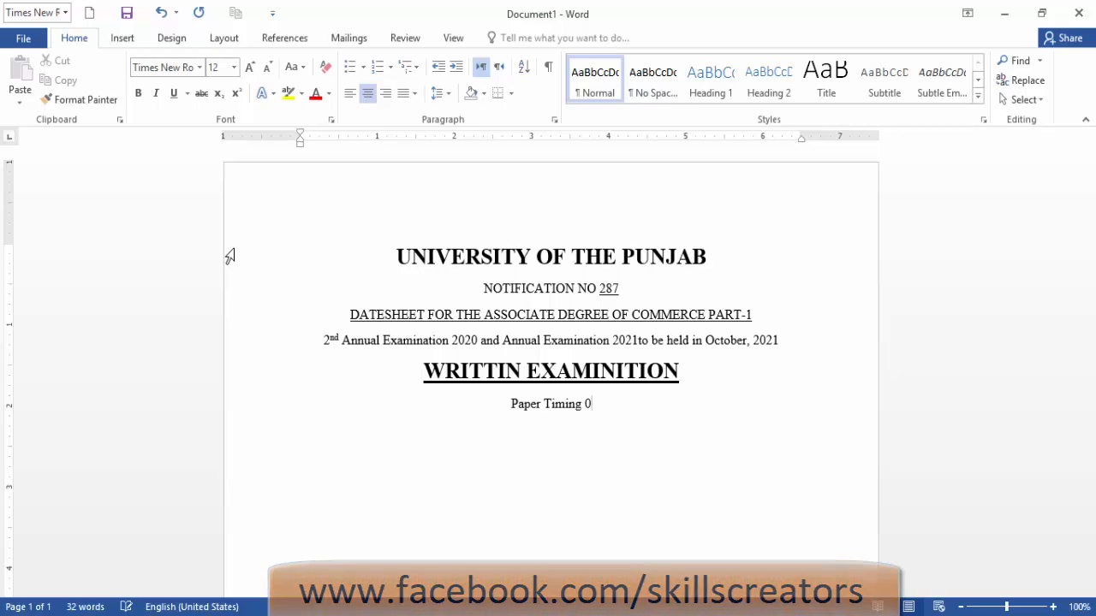
pyautogui.write(' 09')
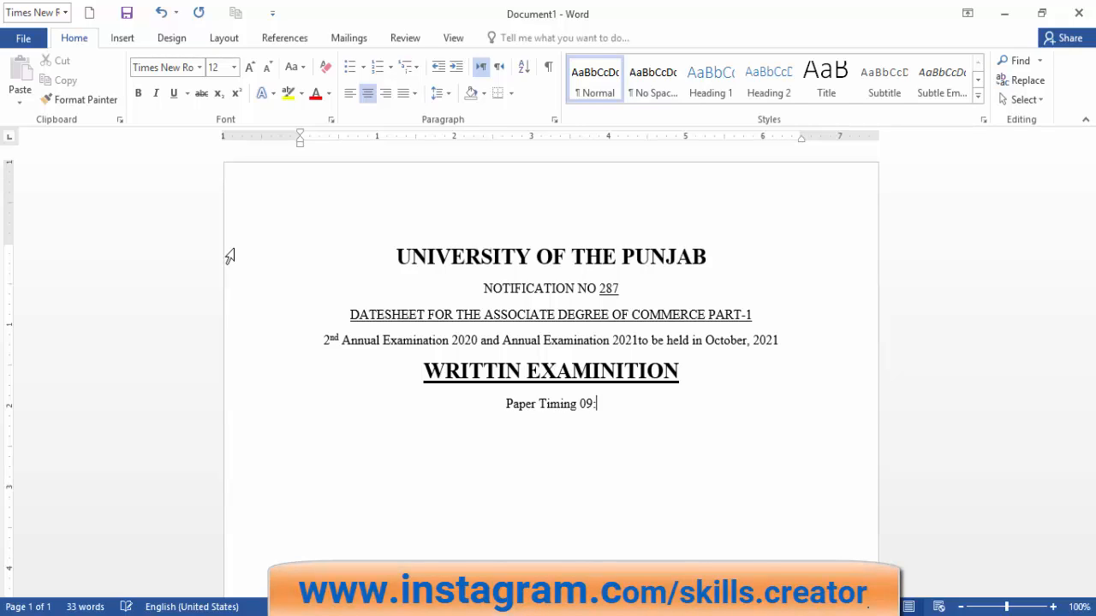
pyautogui.write(':00')
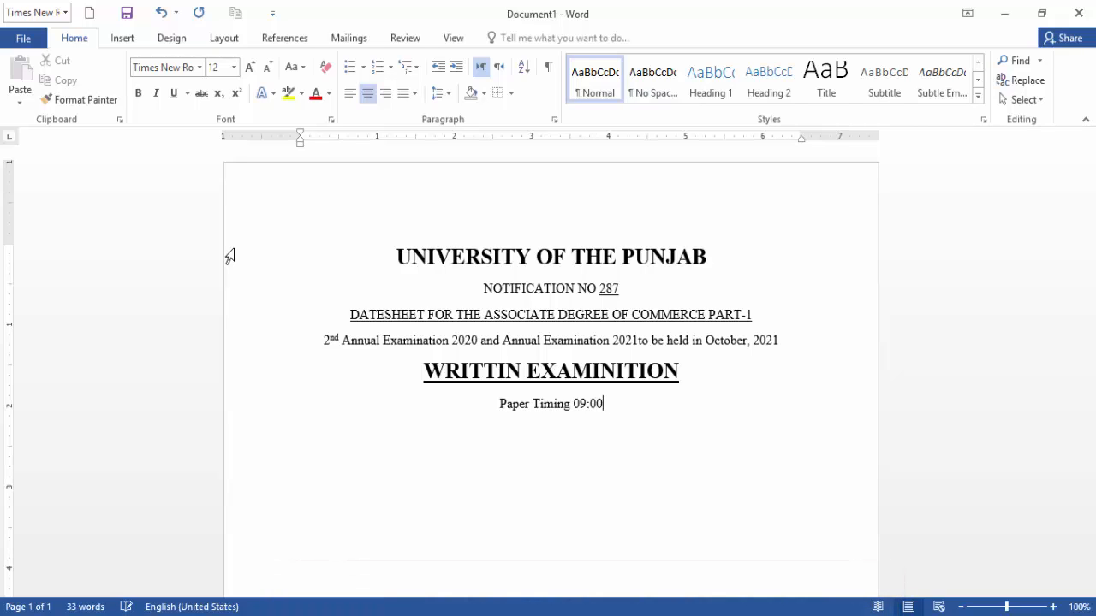
pyautogui.write(' A.M')
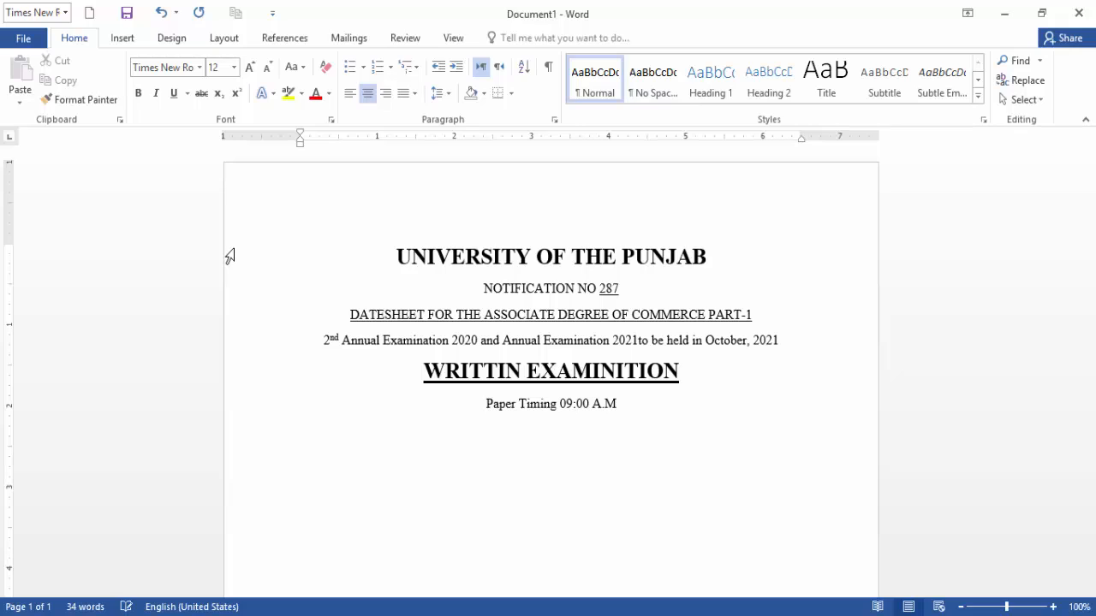
pyautogui.write(' to')
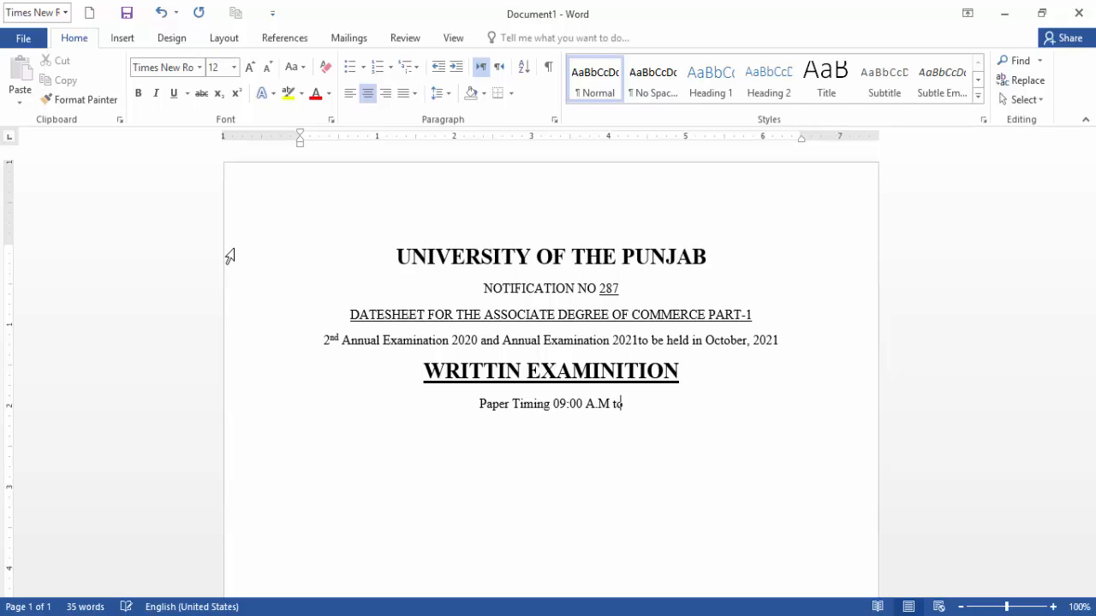
pyautogui.write(' 12')
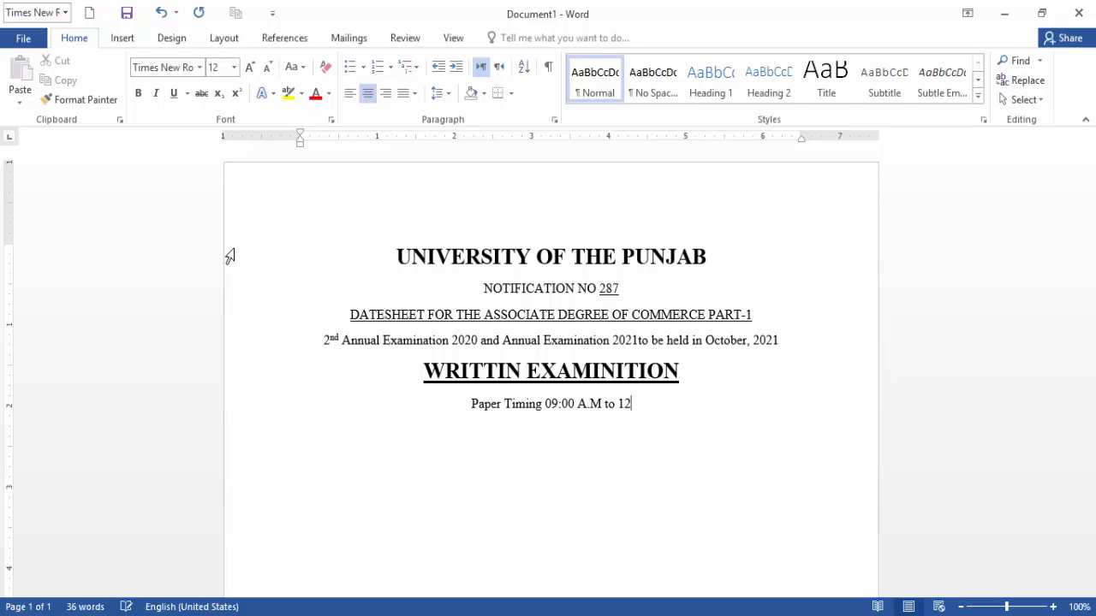
pyautogui.write(':')
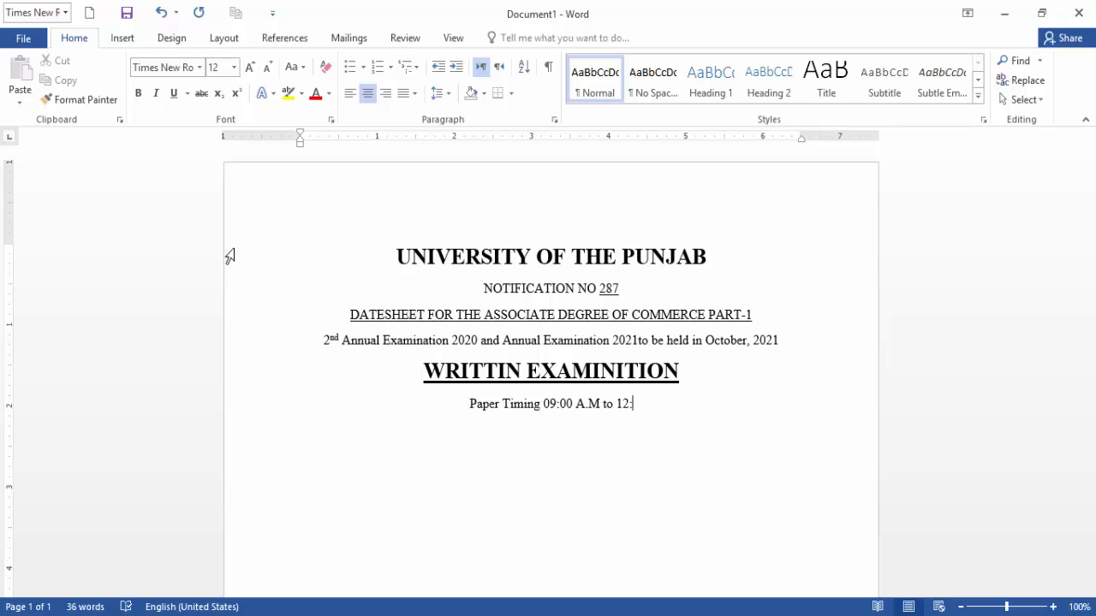
pyautogui.write('00')
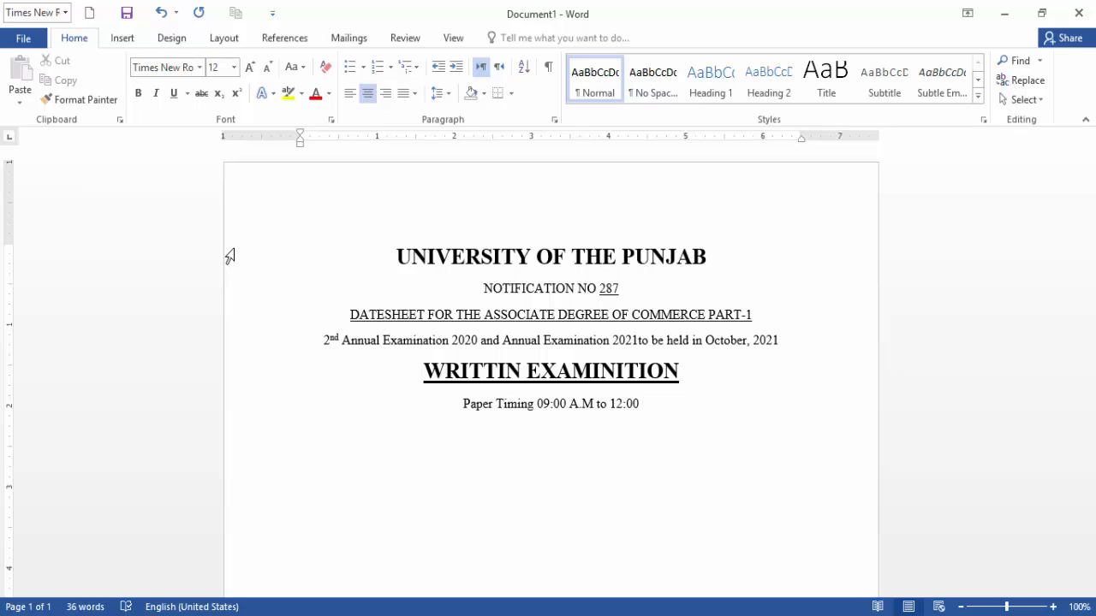
pyautogui.write('Noon')
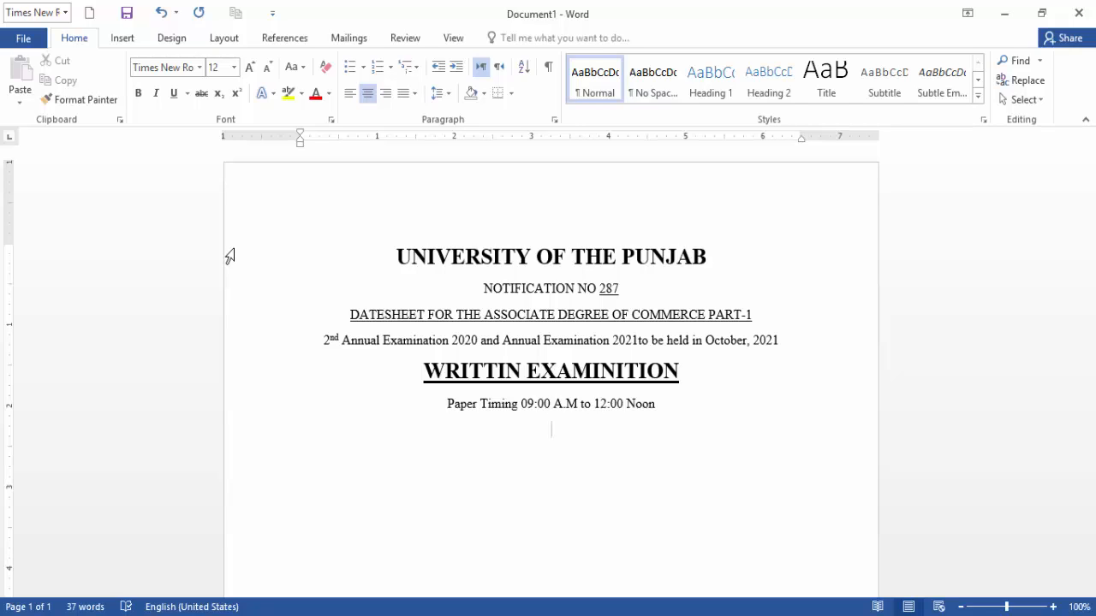
pyautogui.press('Return')
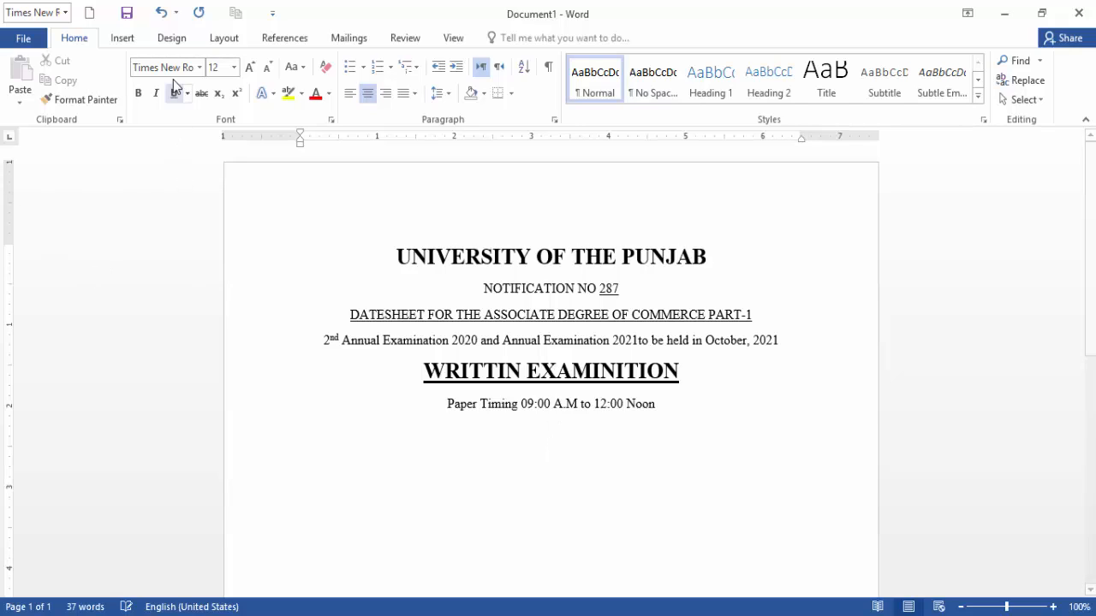
# Type 'PART-1' in bold on the next centred line.
pyautogui.click(137, 94)
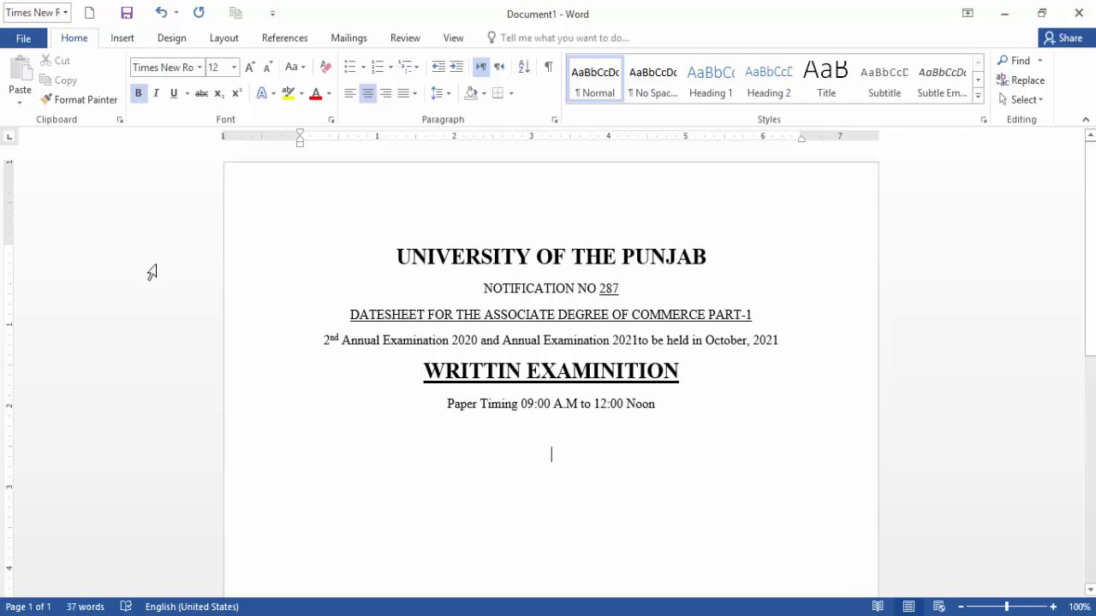
pyautogui.write('PAR')
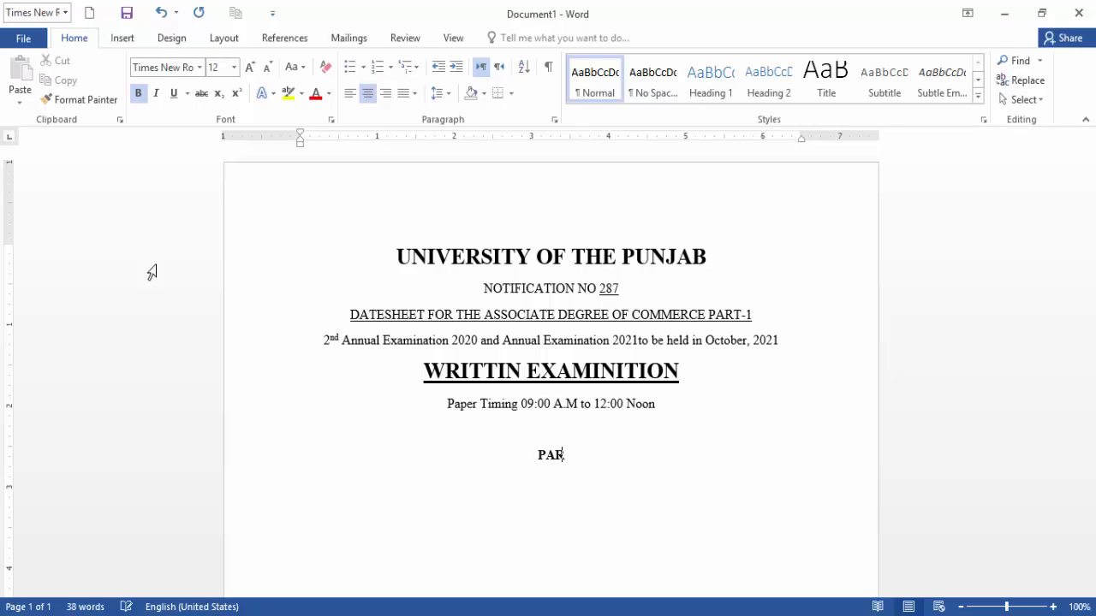
pyautogui.write('T-1')
# Insert a 5-column by 8-row table and switch Bold on for the first header cell.
pyautogui.click(120, 39)
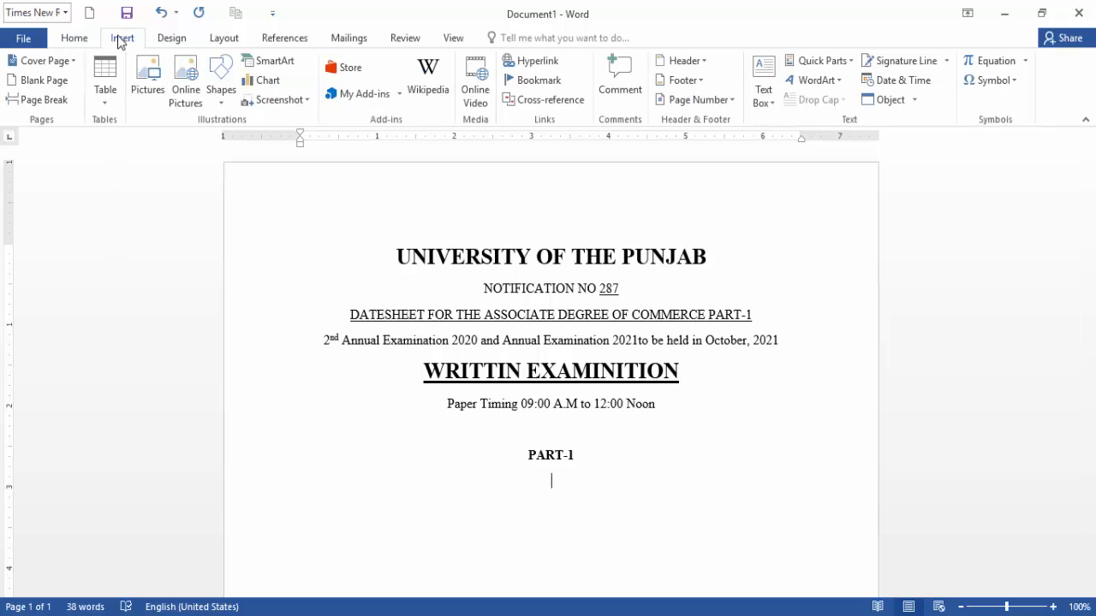
pyautogui.click(104, 91)
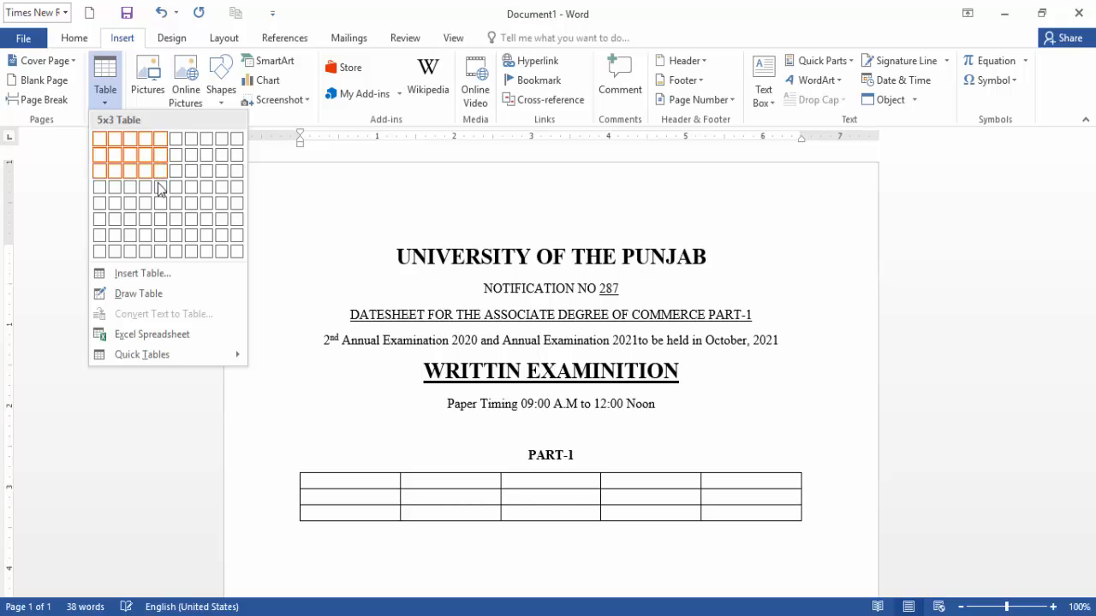
pyautogui.click(162, 253)
pyautogui.scroll(-3, 629, 454)
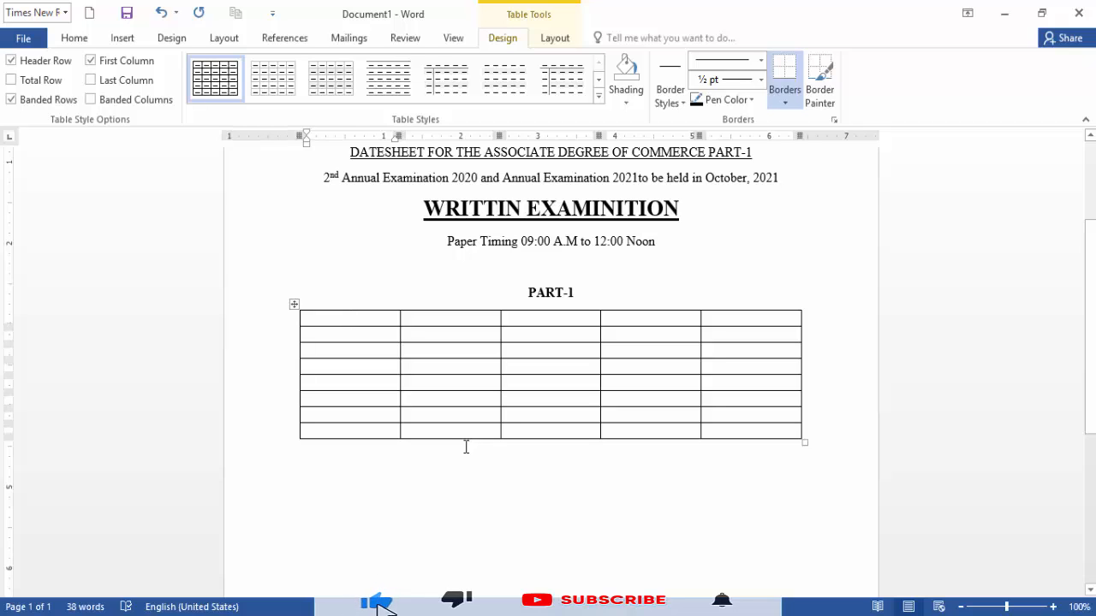
pyautogui.click(71, 38)
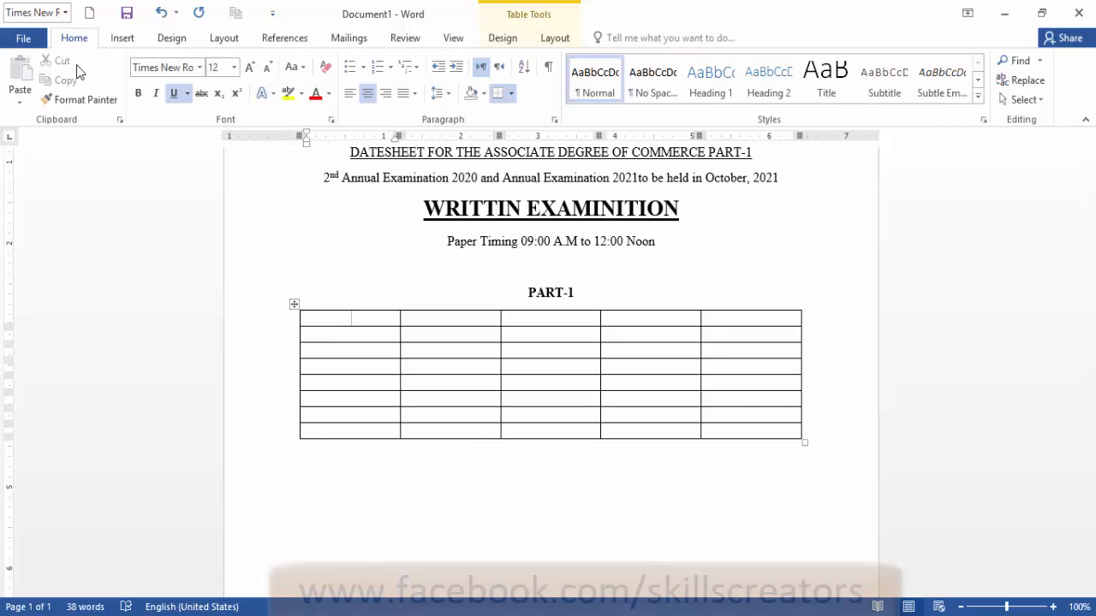
pyautogui.click(139, 94)
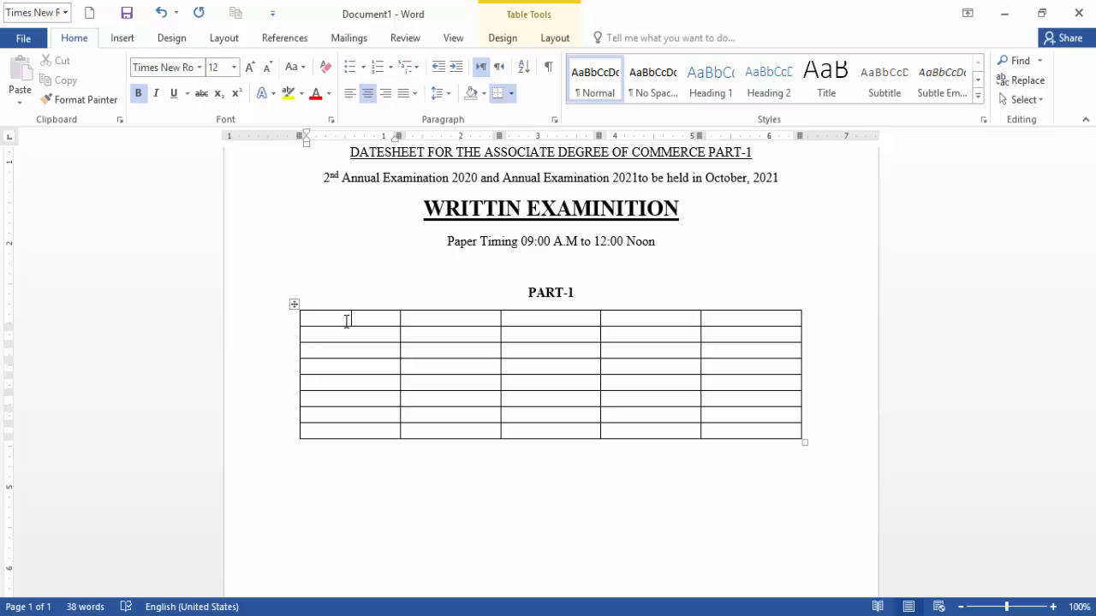
# Enter headers Date, Day, Paper, Subject and Sr.No, removing the underline from Day and Paper.
pyautogui.write('Date')
pyautogui.press('Tab')
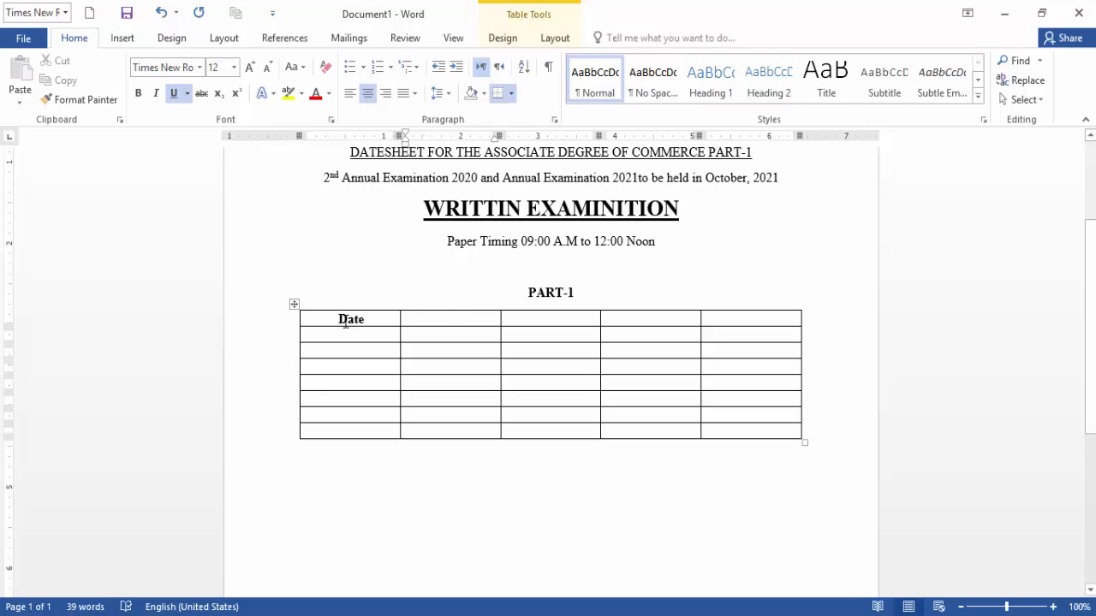
pyautogui.write('Day')
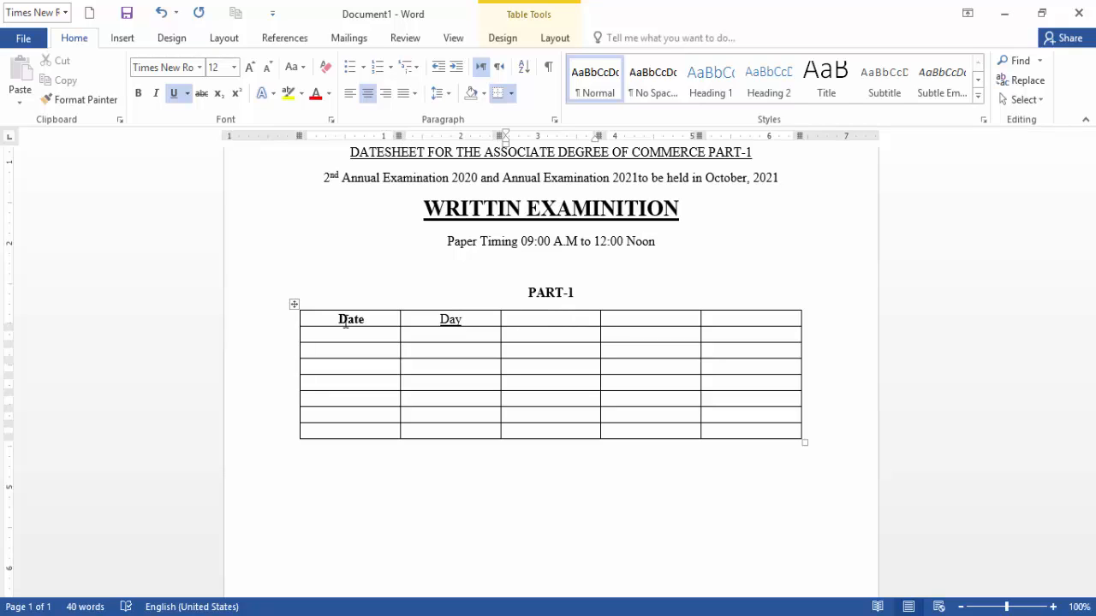
pyautogui.write('Pa')
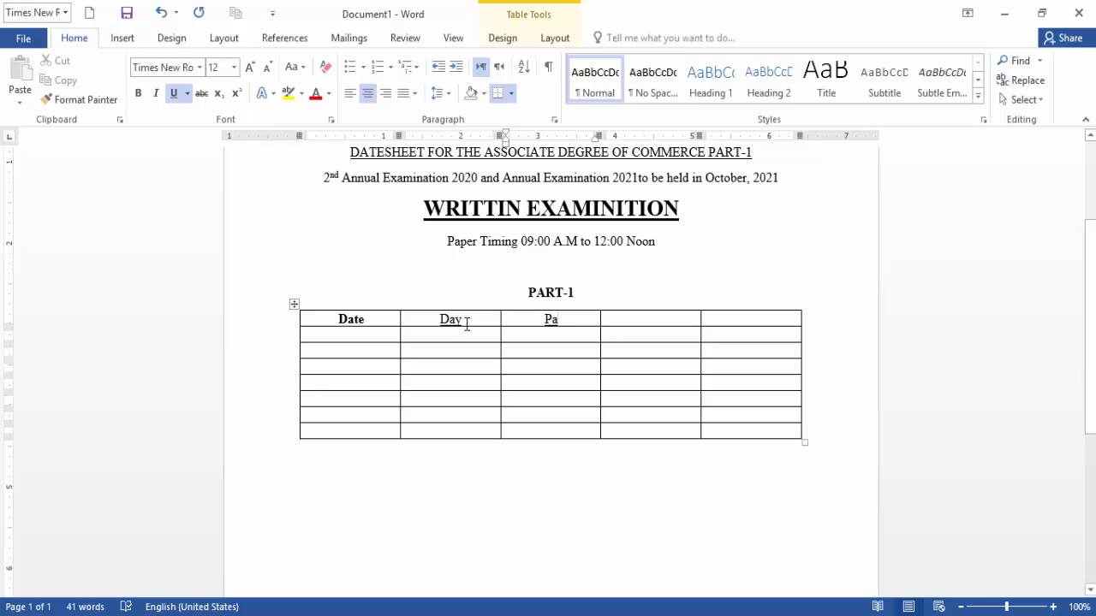
pyautogui.write('per')
pyautogui.moveTo(491, 334)
pyautogui.mouseDown()
pyautogui.moveTo(548, 334)
pyautogui.moveTo(552, 320)
pyautogui.mouseUp()
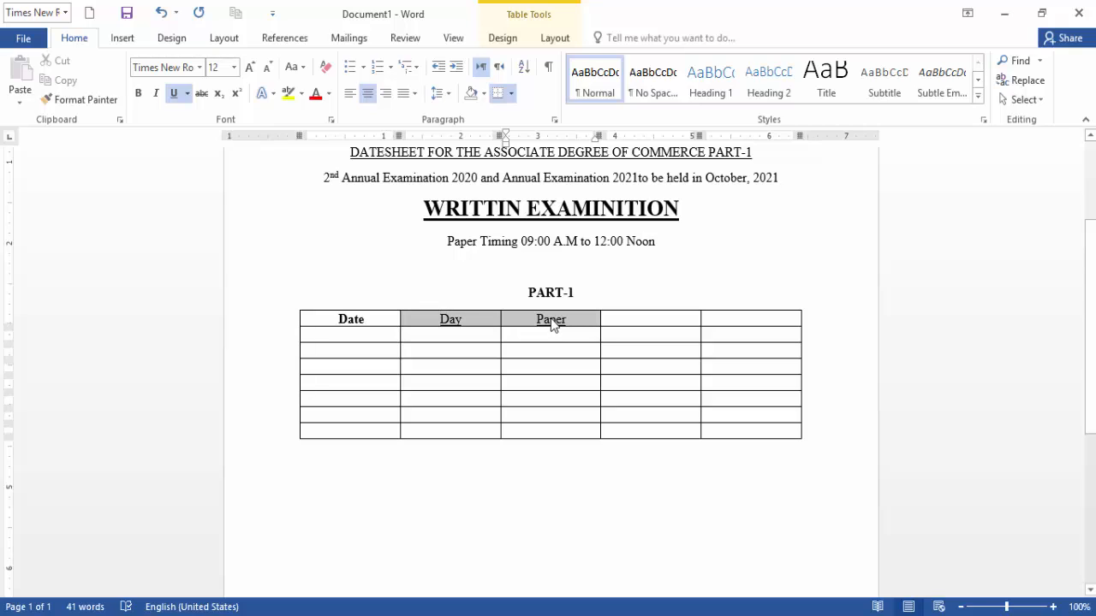
pyautogui.click(175, 94)
pyautogui.click(662, 318)
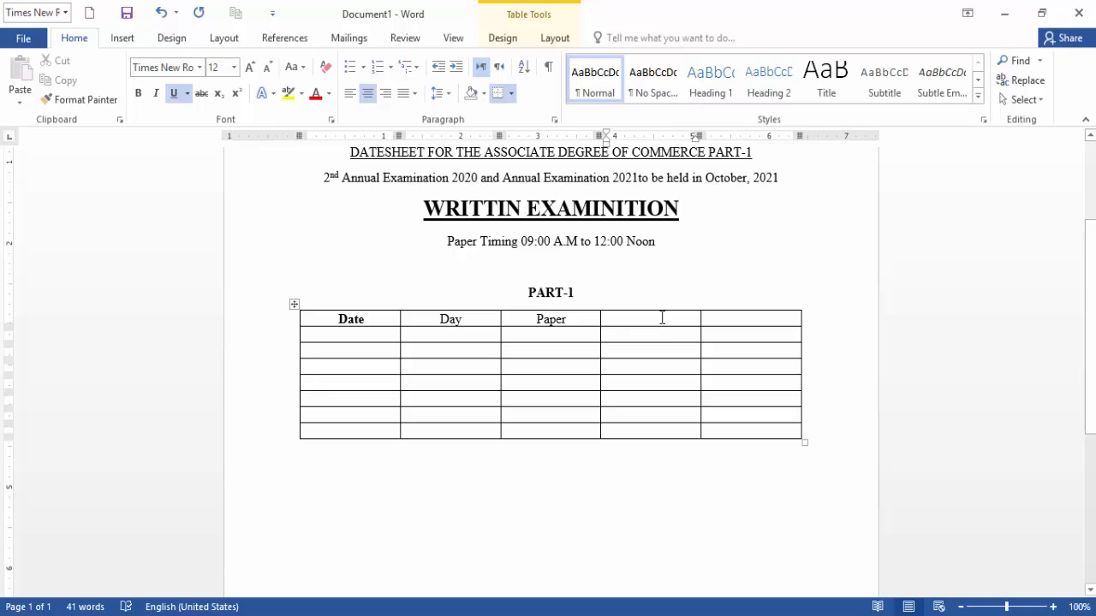
pyautogui.write('Su')
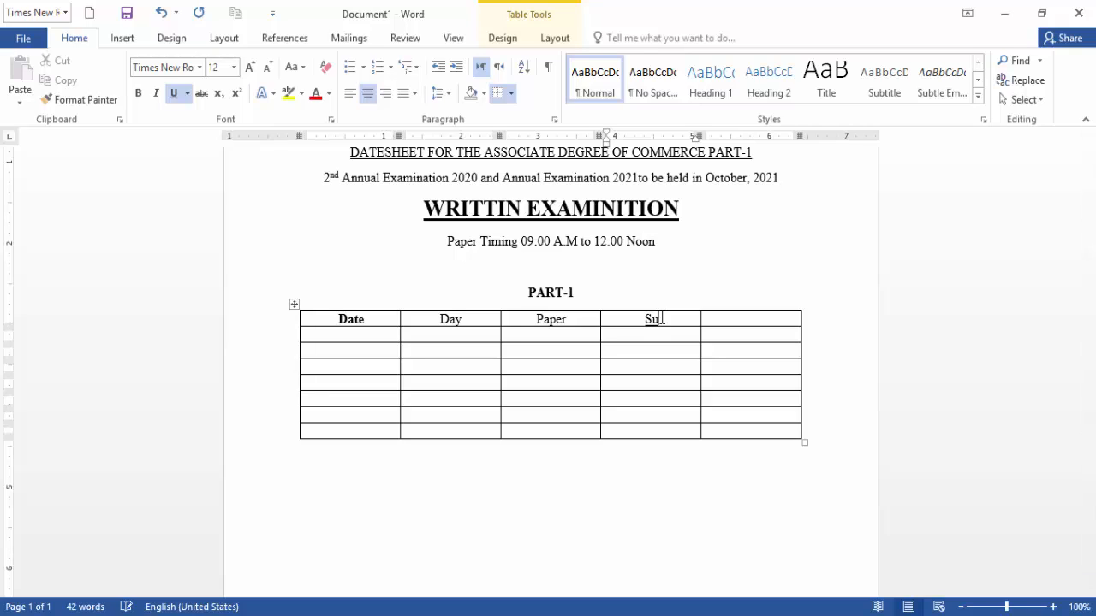
pyautogui.write('bject')
pyautogui.press('Tab')
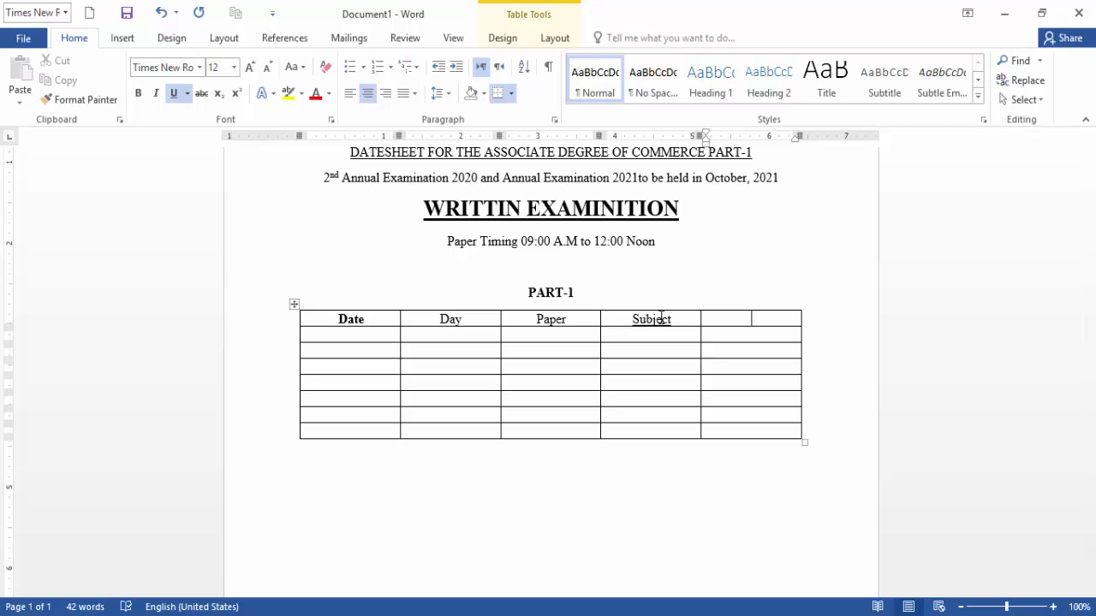
pyautogui.write('Sr.No')
# Make the Date, Day, Paper, Subject and Sr.No headings bold at 14 pt, then widen Sr.No.
pyautogui.moveTo(661, 318); pyautogui.dragTo(371, 327)
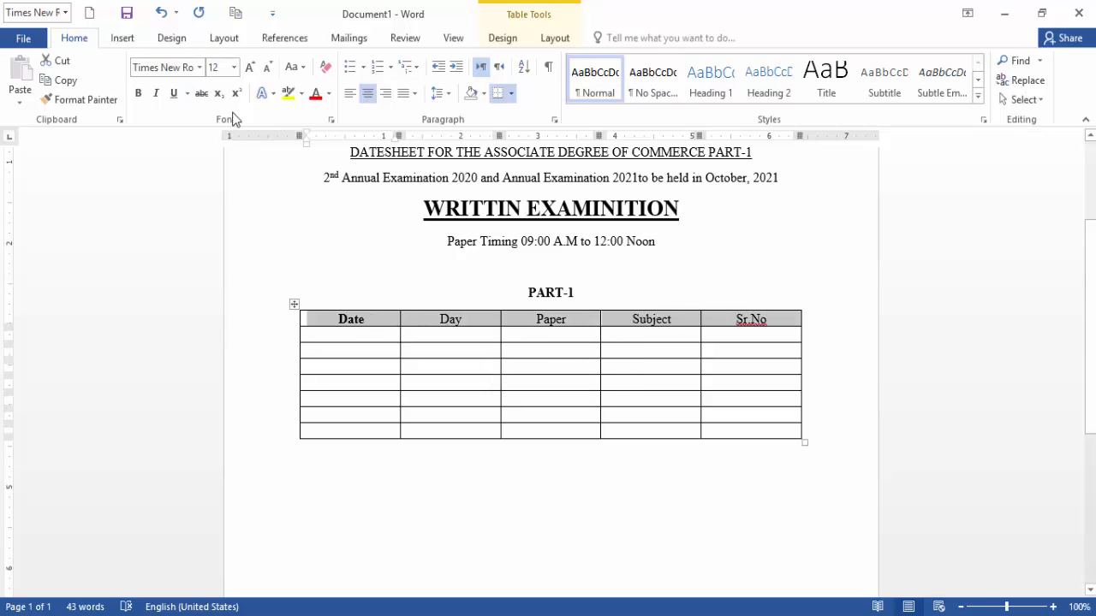
pyautogui.click(138, 93)
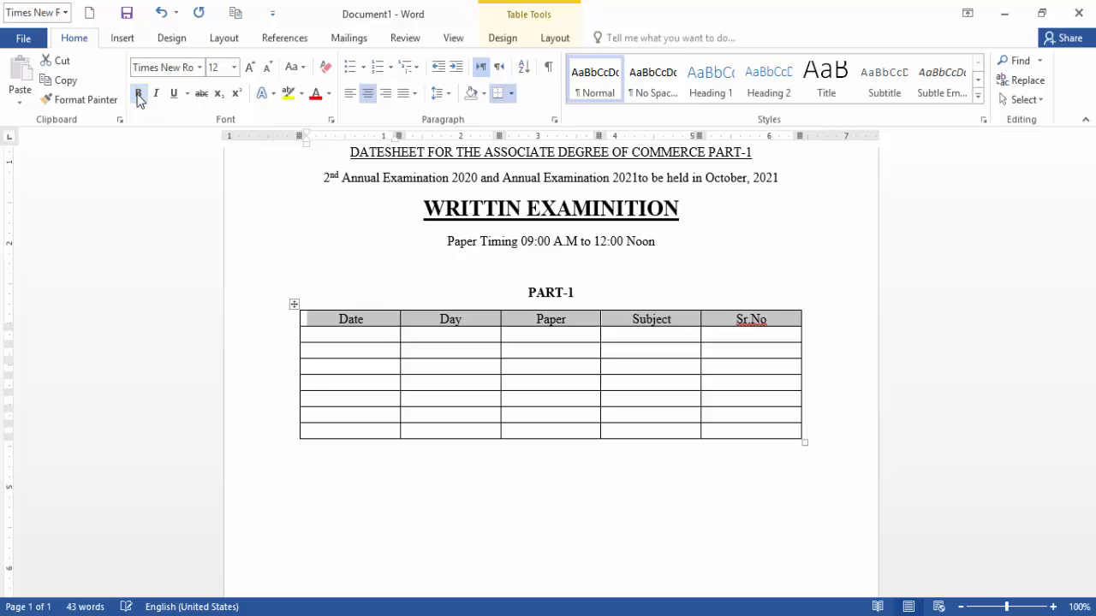
pyautogui.click(138, 93)
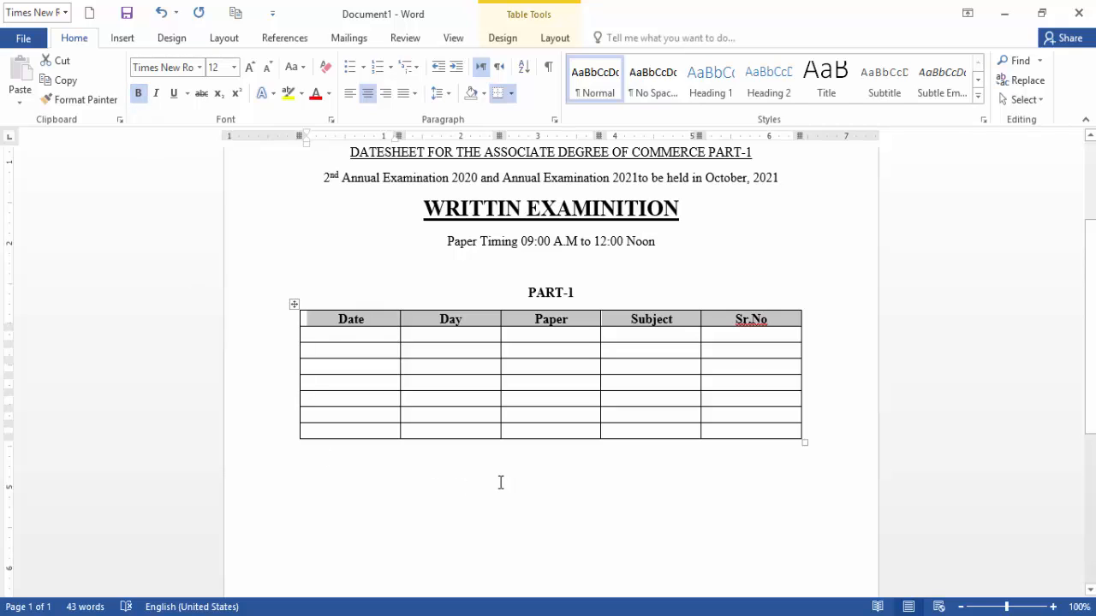
pyautogui.click(250, 67)
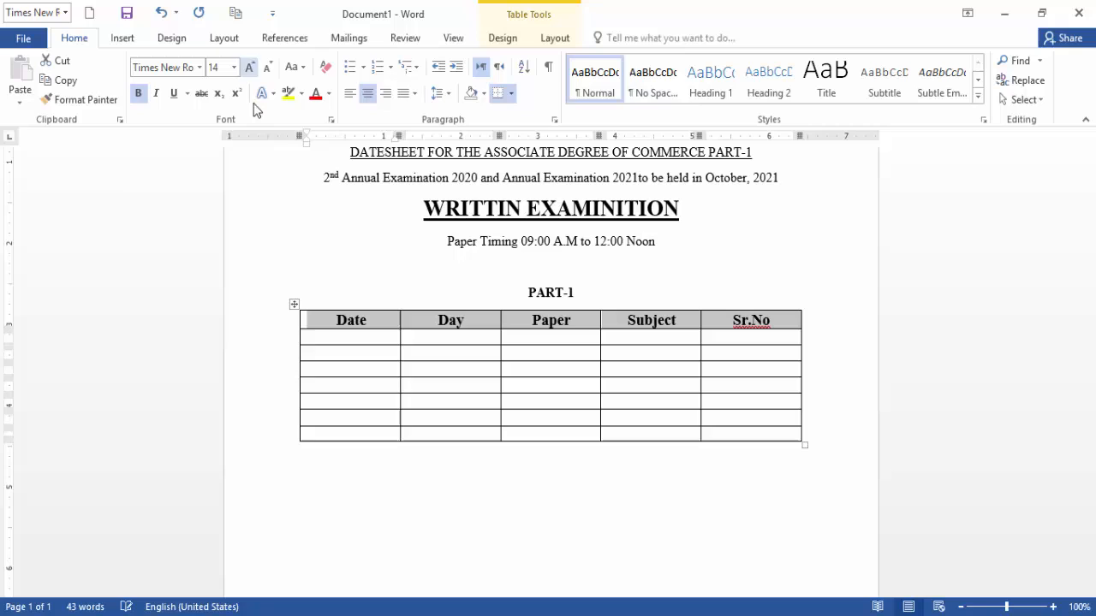
pyautogui.click(350, 336)
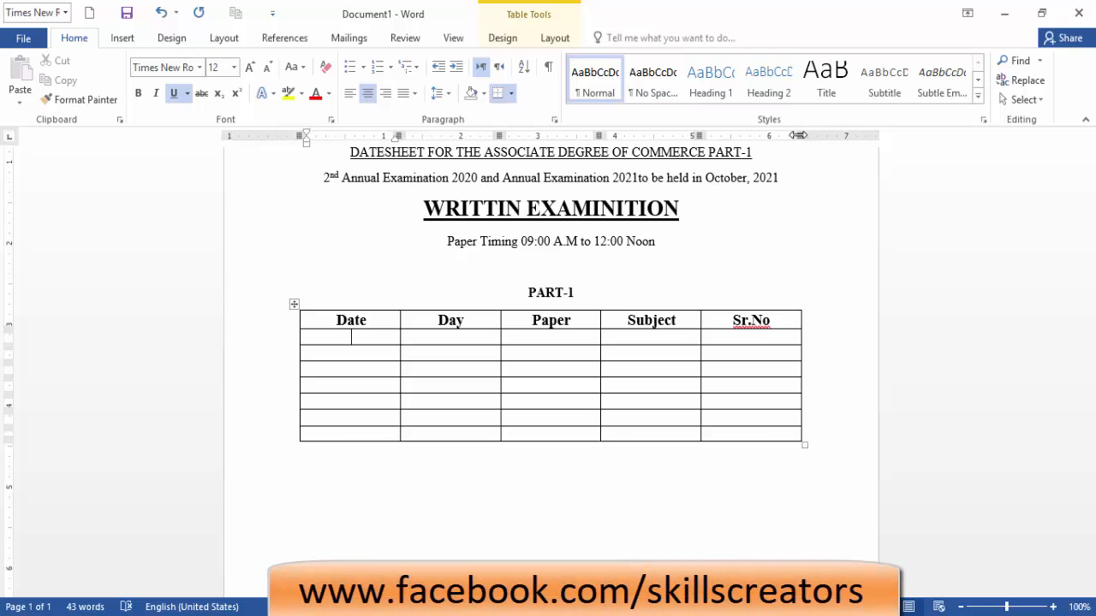
pyautogui.moveTo(796, 135); pyautogui.dragTo(852, 135)
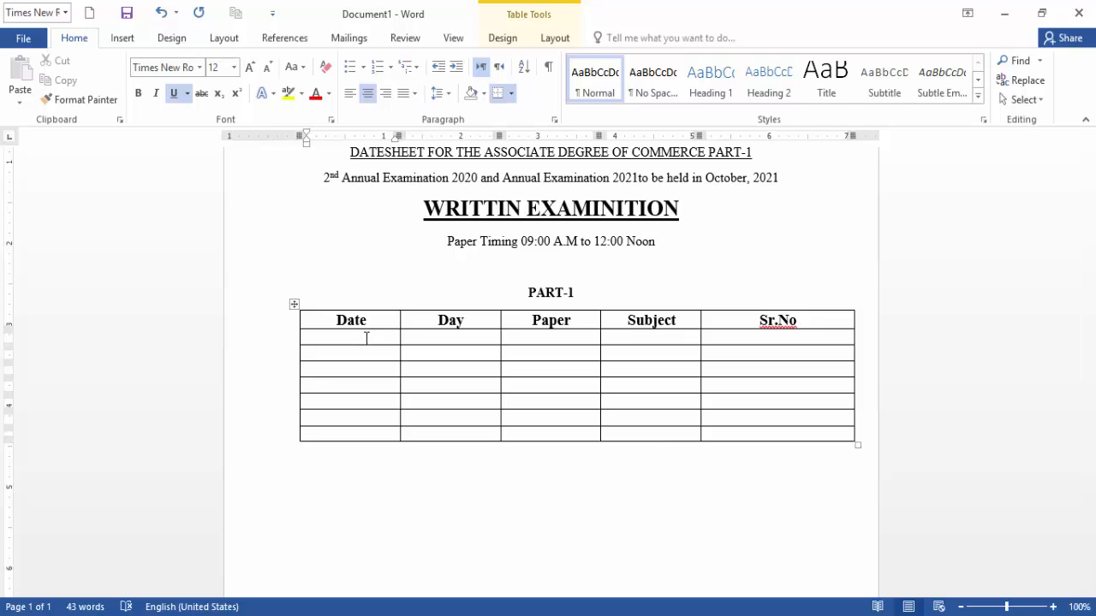
# Turn off underlining and enter 09-10-2021 and Saturday in the first row's Date and Day cells.
pyautogui.hotkey('ctrl', 'u')
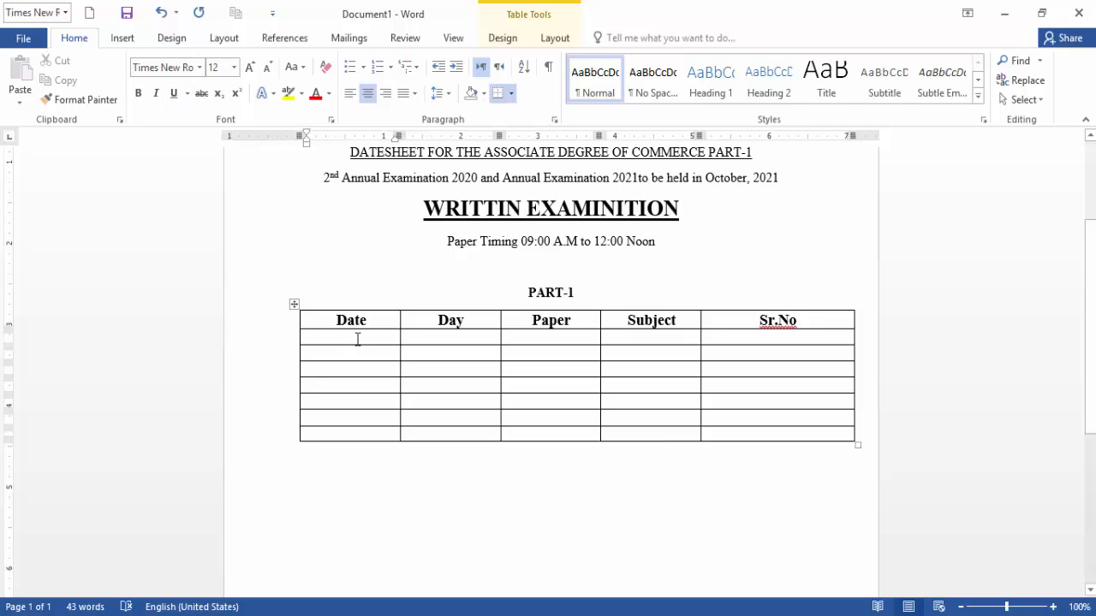
pyautogui.write('09-')
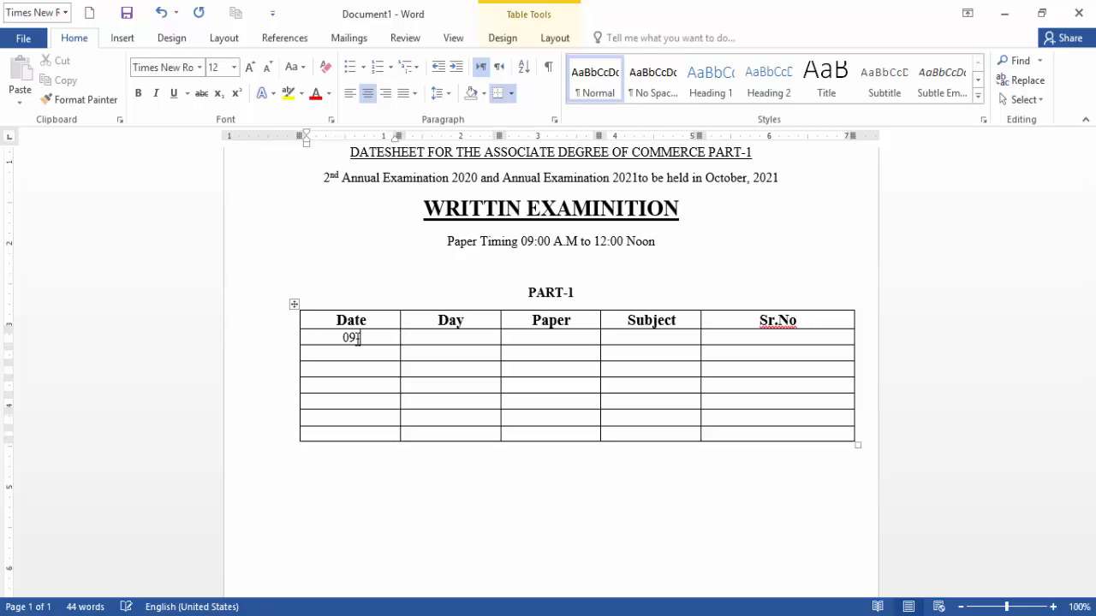
pyautogui.write('10-2021')
pyautogui.press('Tab')
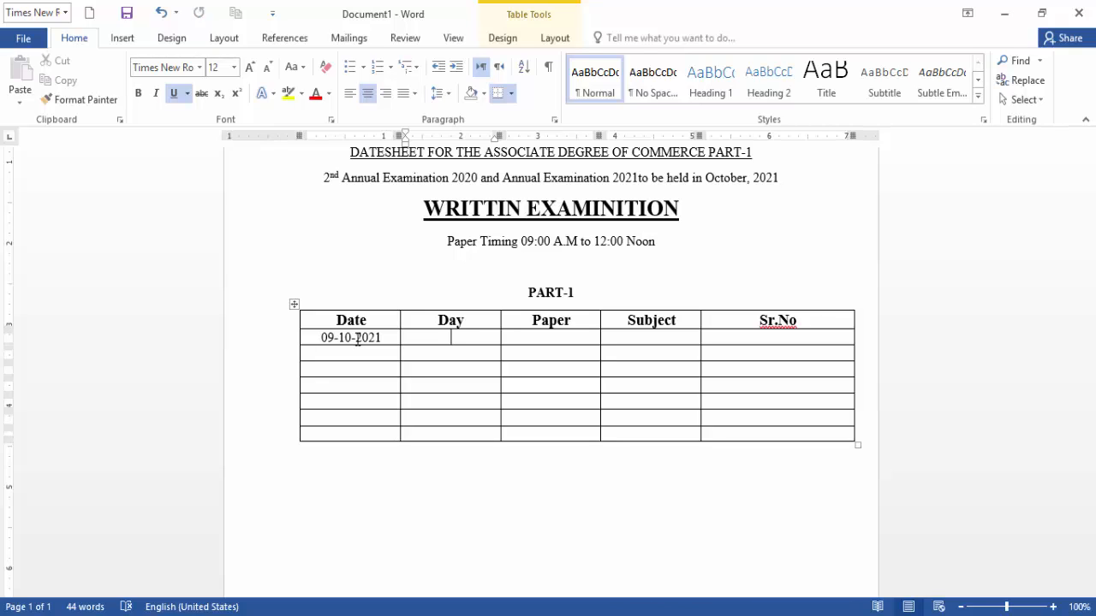
pyautogui.write('Satud')
pyautogui.press('BackSpace')
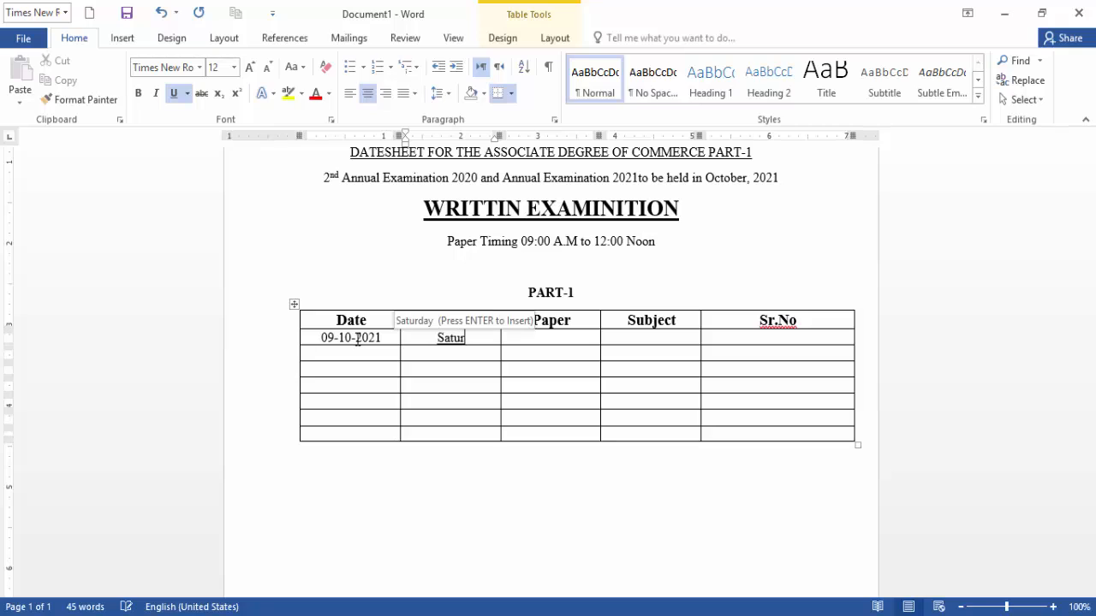
pyautogui.write('rday')
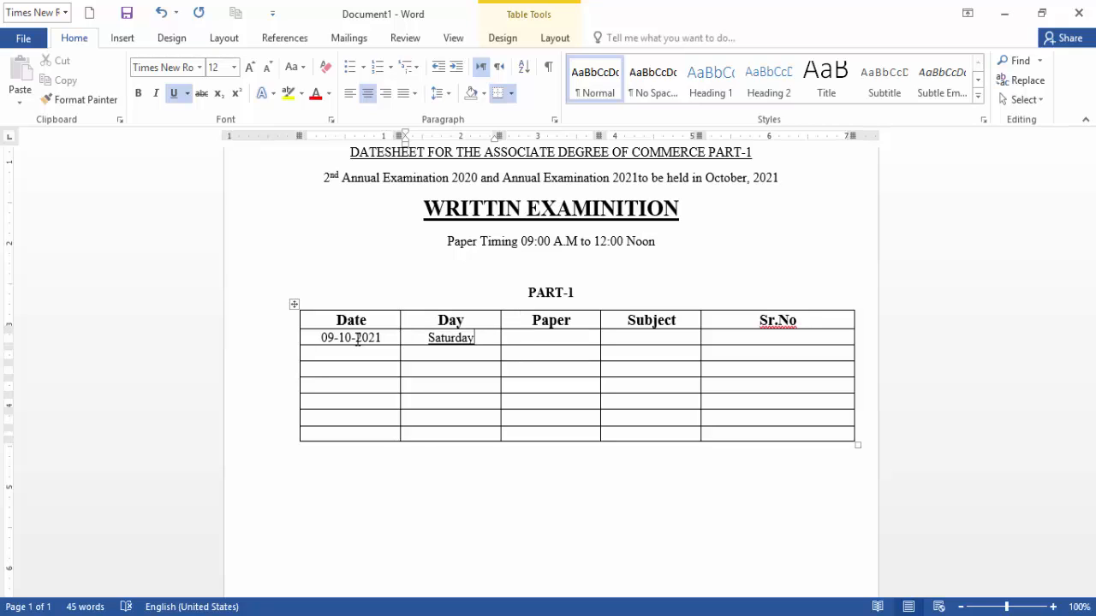
pyautogui.press('Tab')
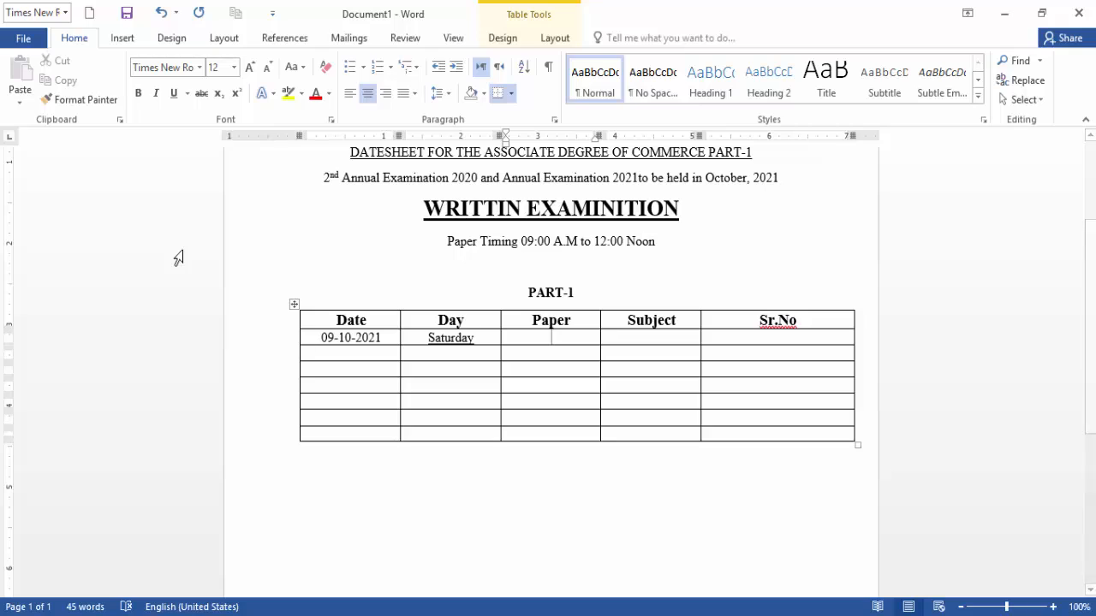
# Enter BC-301 and an un-underlined Business Statistics & Mathematics in the Paper and Subject cells.
pyautogui.write('B')
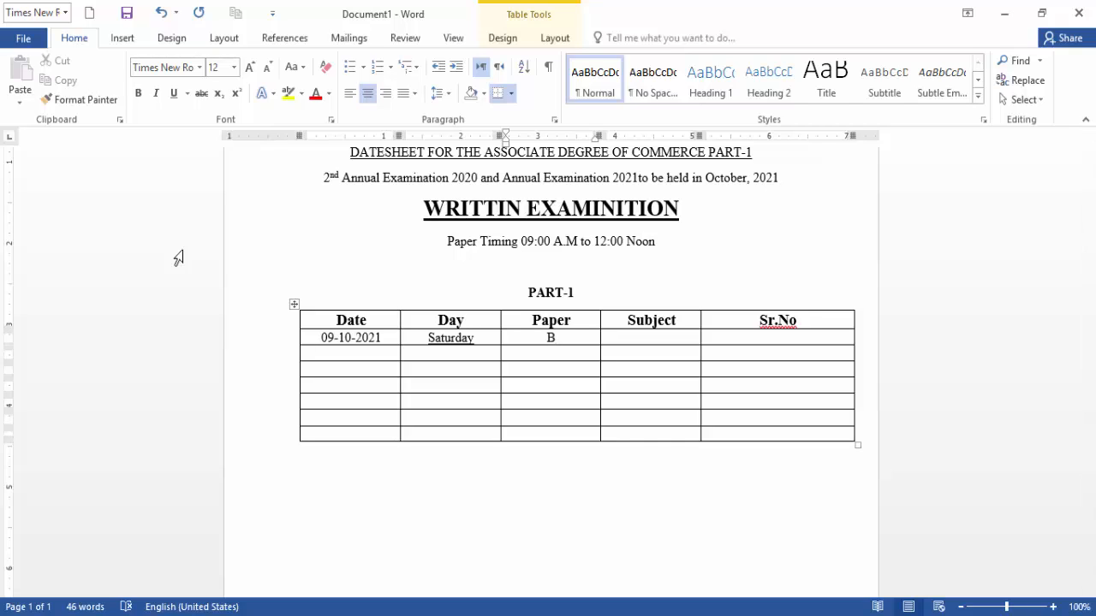
pyautogui.write('C-301')
pyautogui.press('Tab')
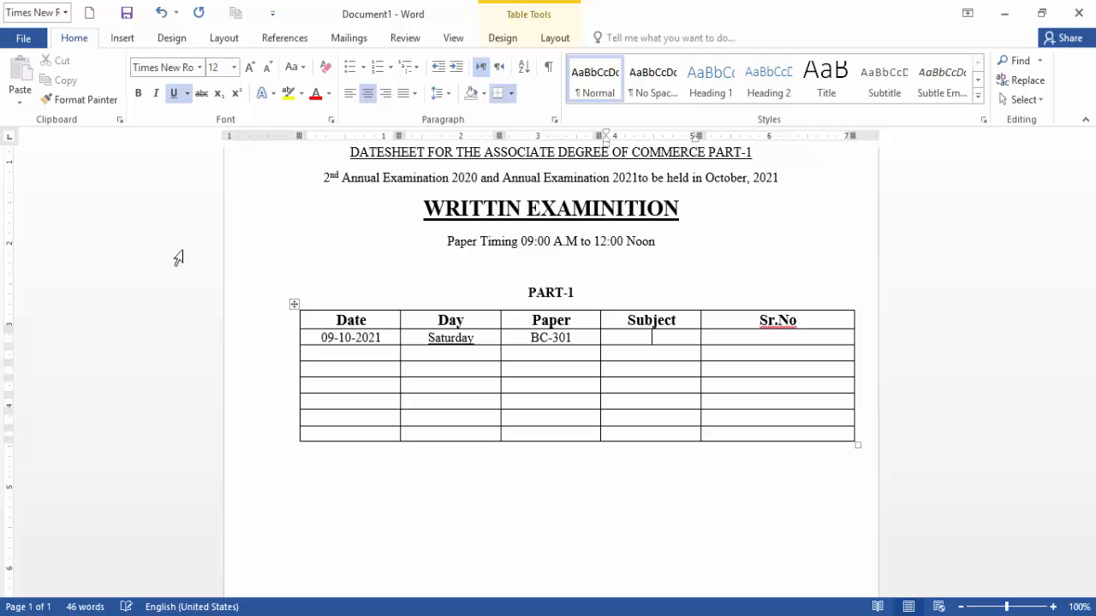
pyautogui.click(174, 93)
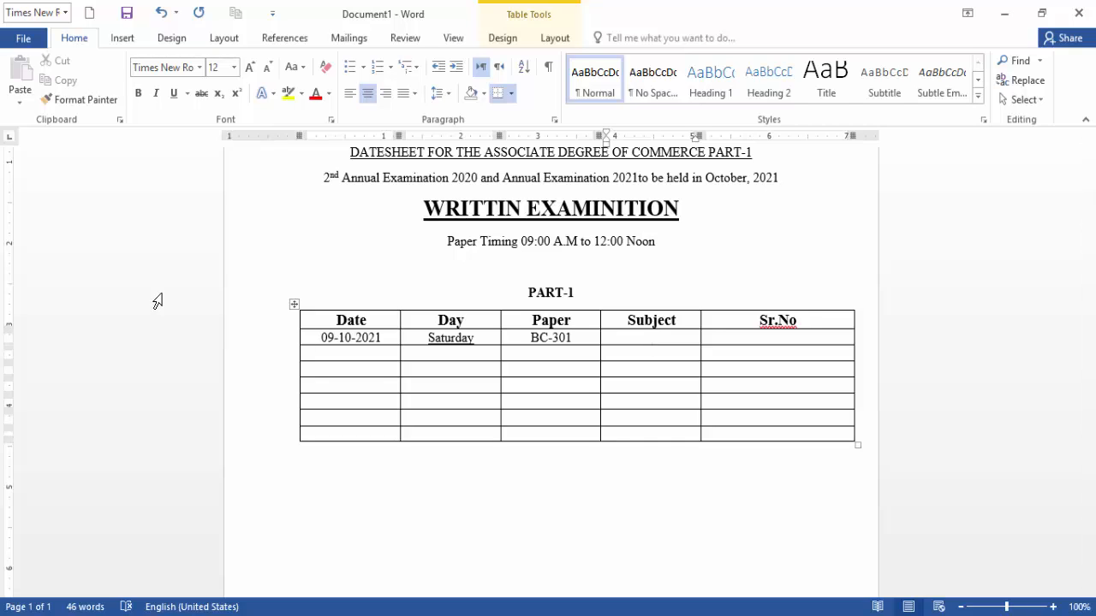
pyautogui.write('Business Statistics')
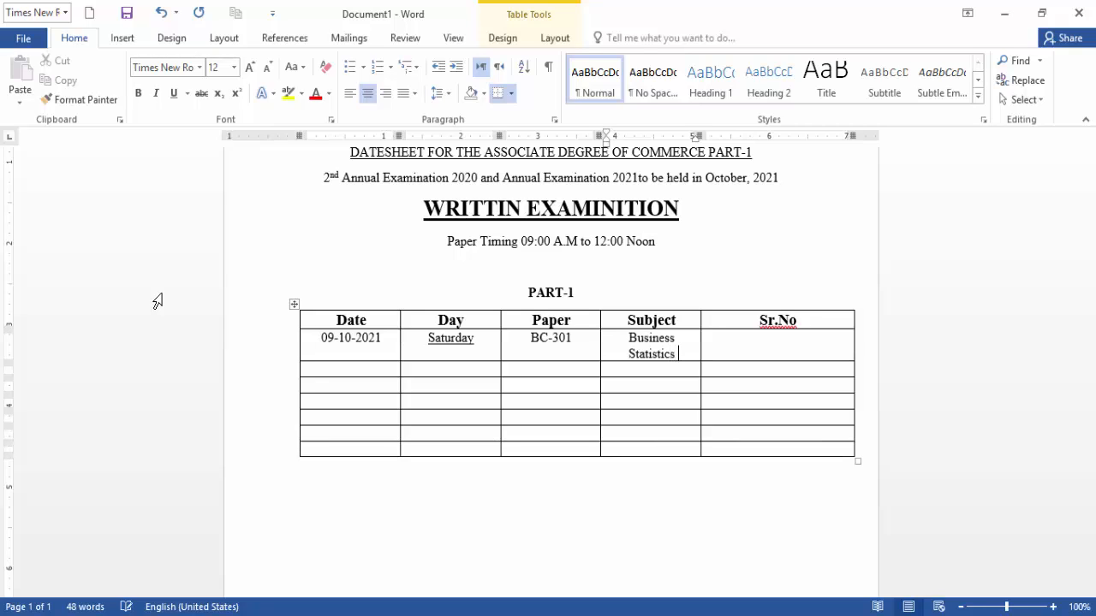
pyautogui.write(' & Mathe')
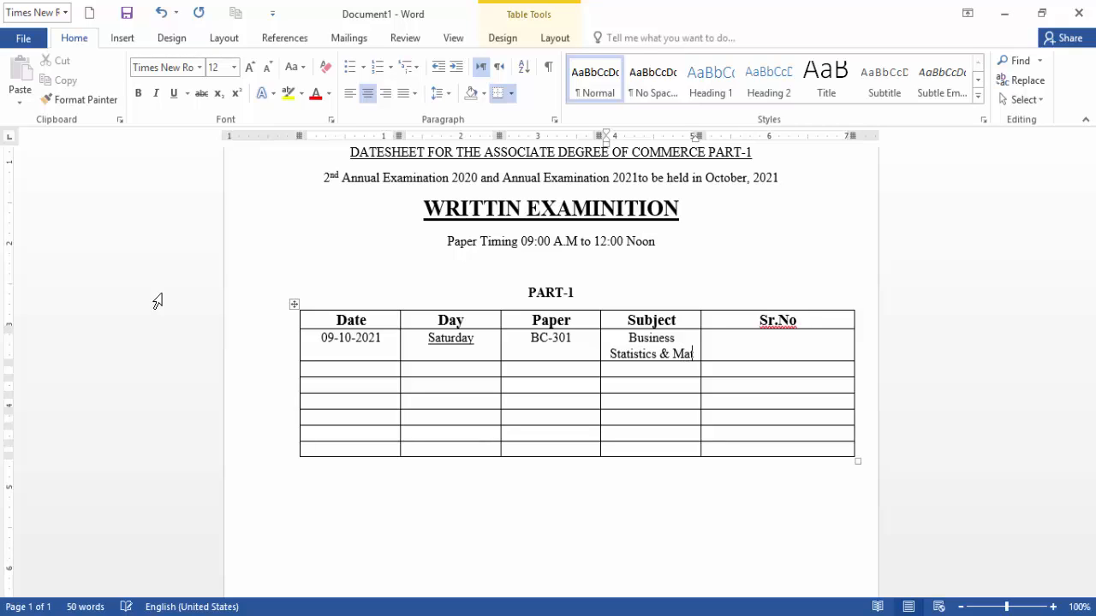
pyautogui.write('me')
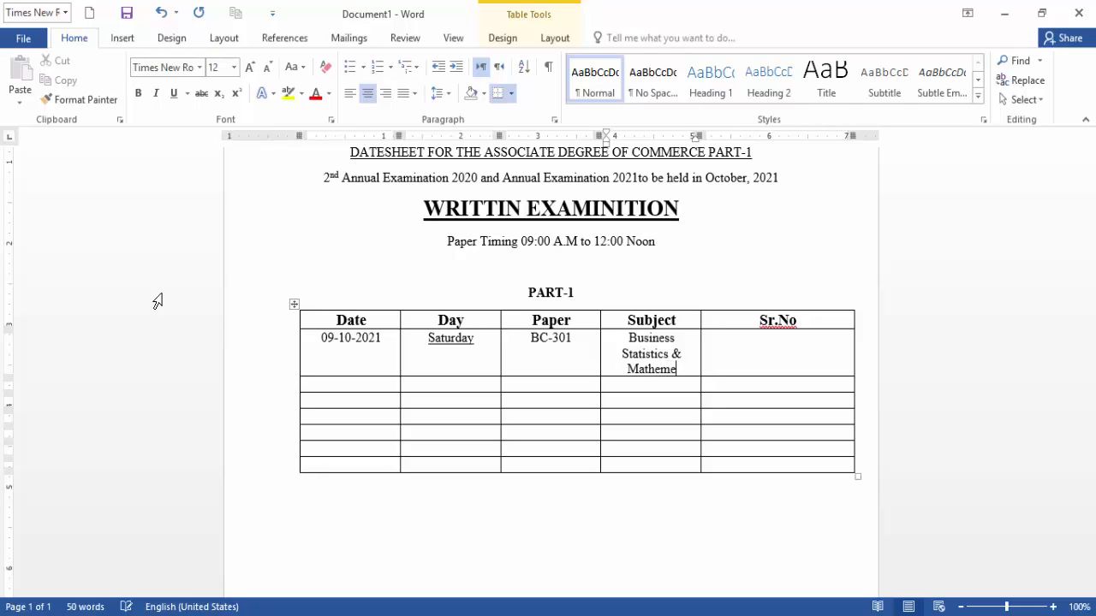
pyautogui.press('BackSpace')
pyautogui.write('atics')
pyautogui.press('Tab')
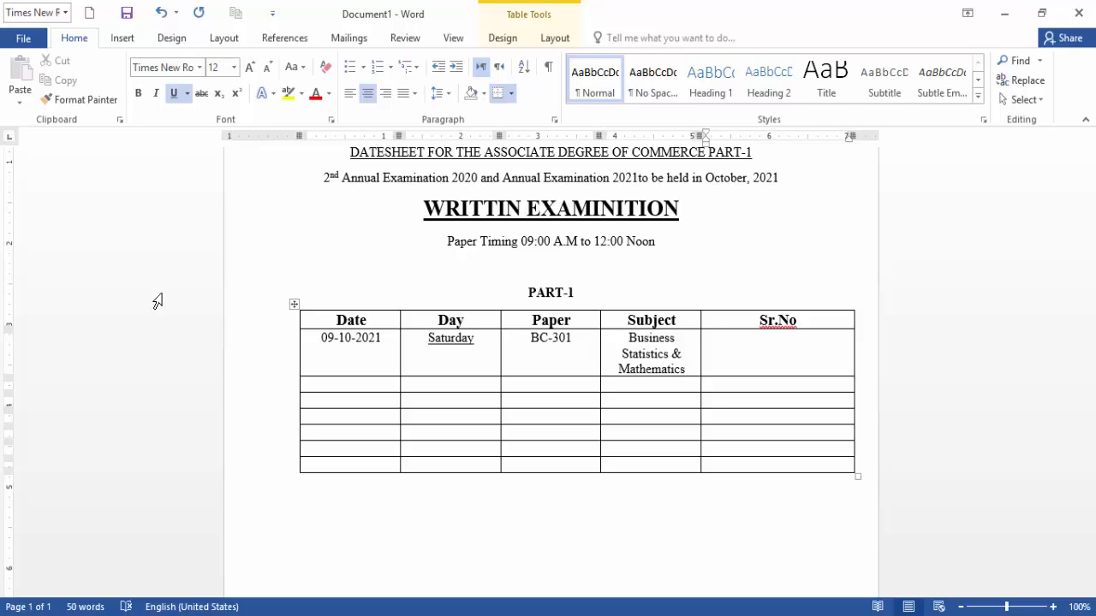
# Enter serial number 1 and remove the underline from Saturday and 1.
pyautogui.write('1')
pyautogui.hotkey('ctrl', 'u')
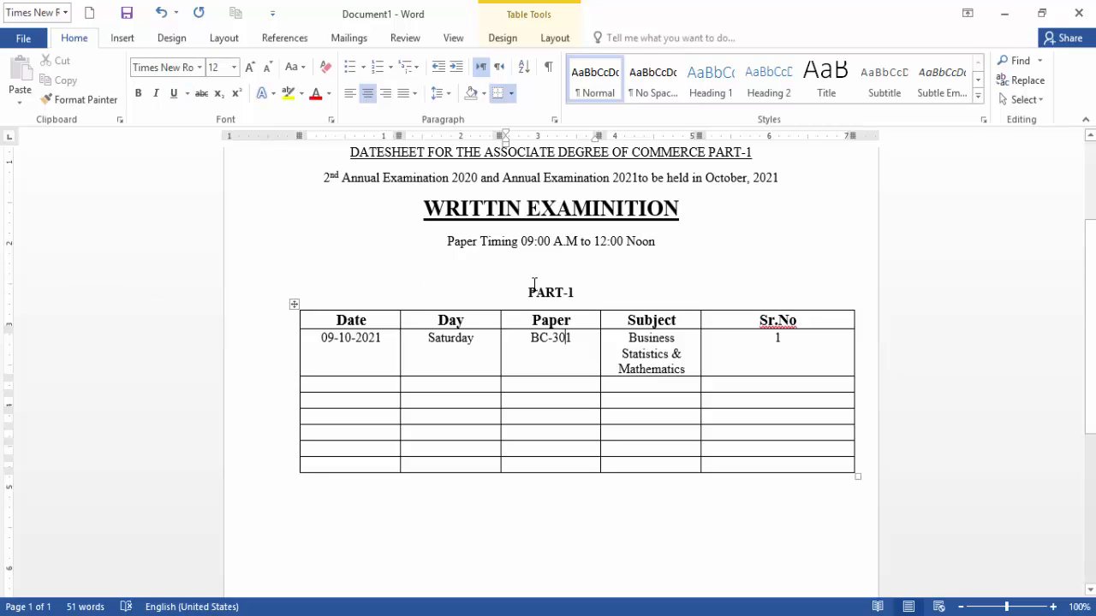
pyautogui.click(561, 341)
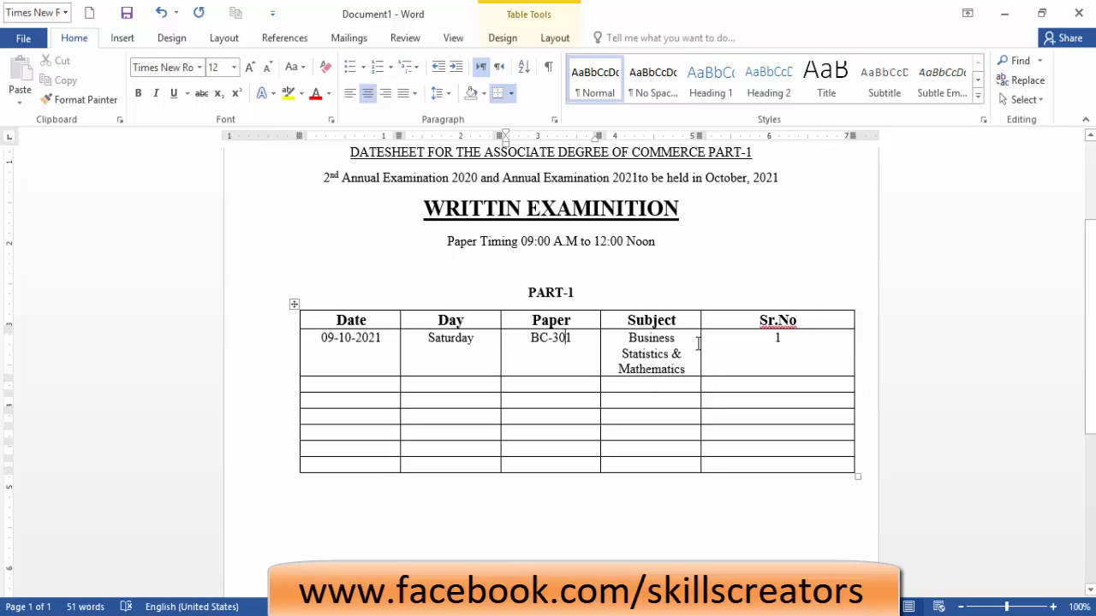
# Widen the Subject column and narrow the Day and Paper columns so the subject fits one line.
pyautogui.moveTo(702, 343); pyautogui.dragTo(809, 346)
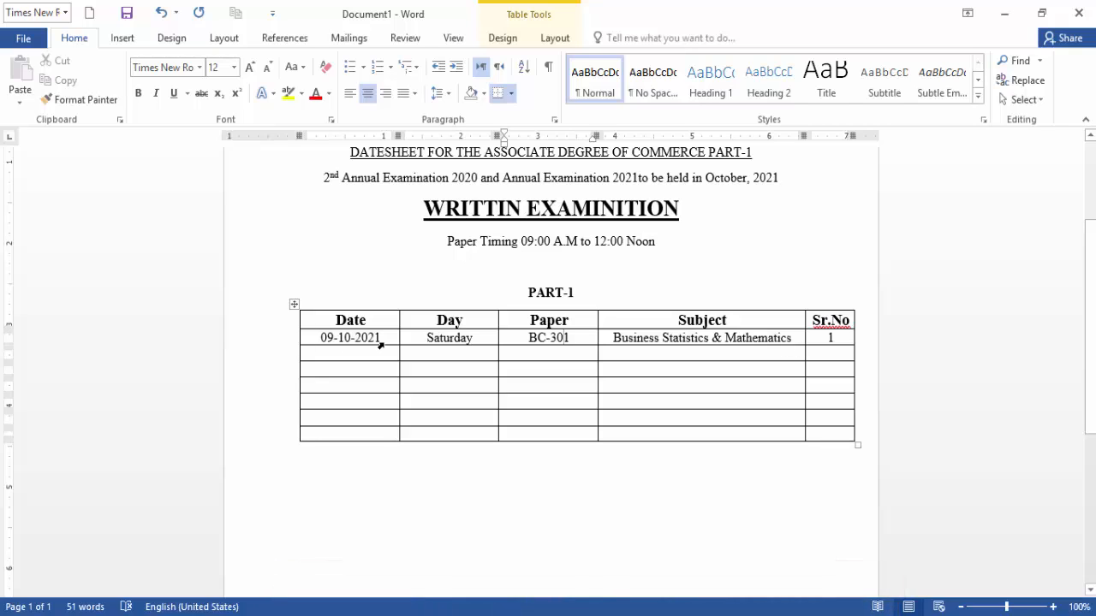
pyautogui.moveTo(397, 319); pyautogui.dragTo(372, 318)
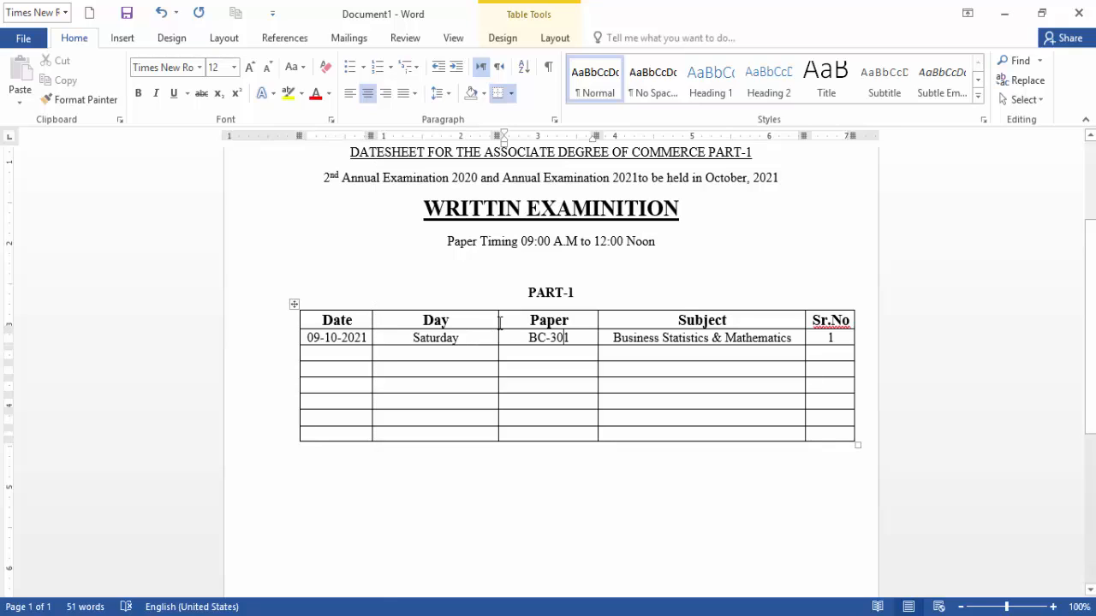
pyautogui.moveTo(496, 321); pyautogui.dragTo(445, 320)
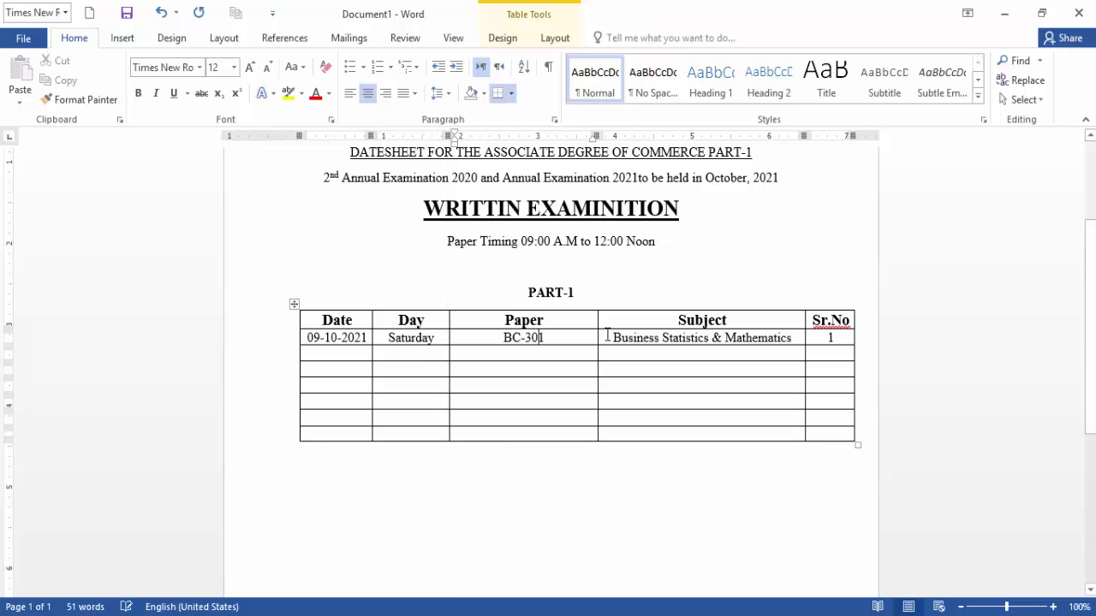
pyautogui.moveTo(594, 318); pyautogui.dragTo(530, 319)
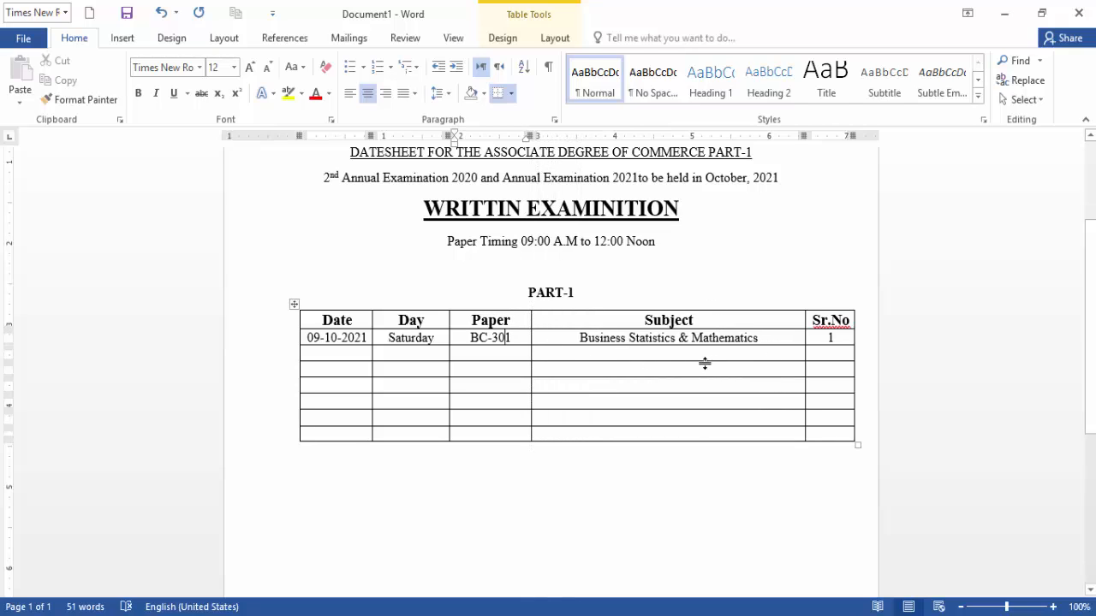
pyautogui.click(839, 340)
pyautogui.press('Tab')
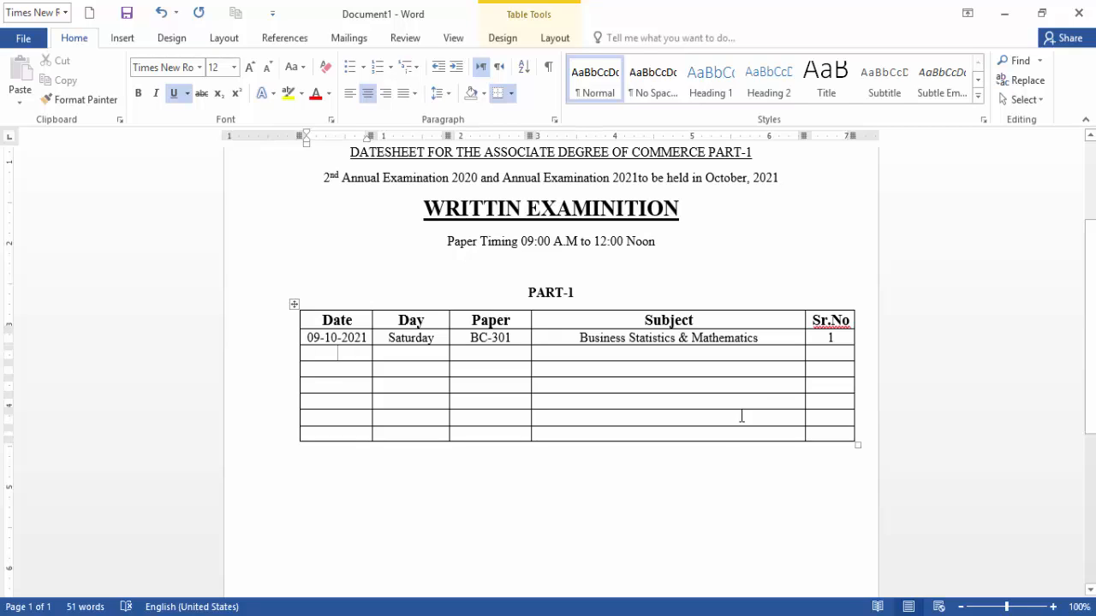
# Enter 12-10-2021, Tuesday and BC-302 in the second row without underlining.
pyautogui.click(174, 92)
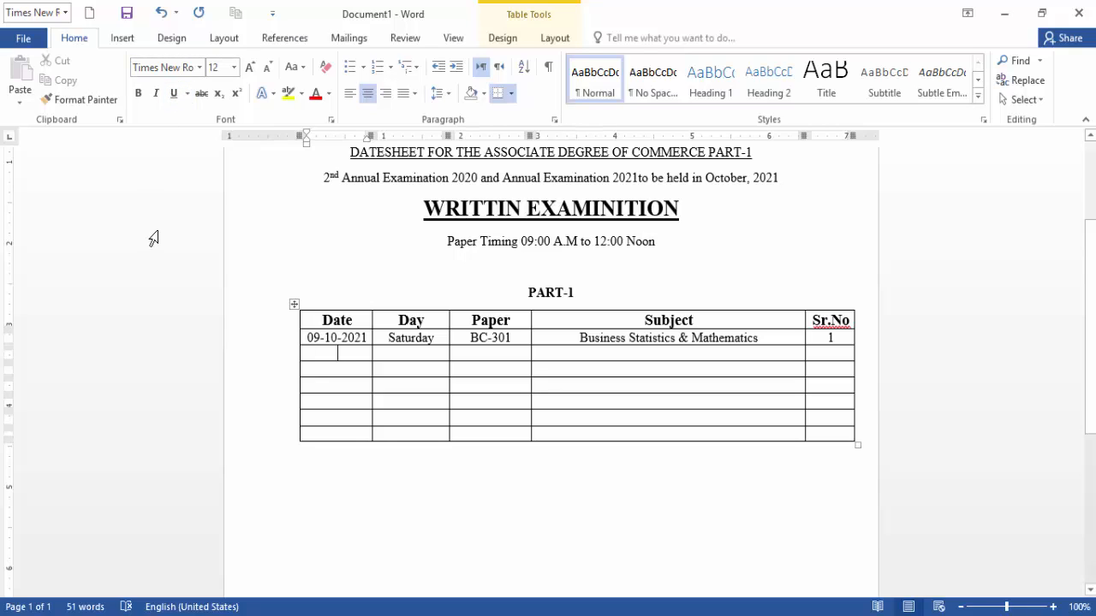
pyautogui.write('12-10')
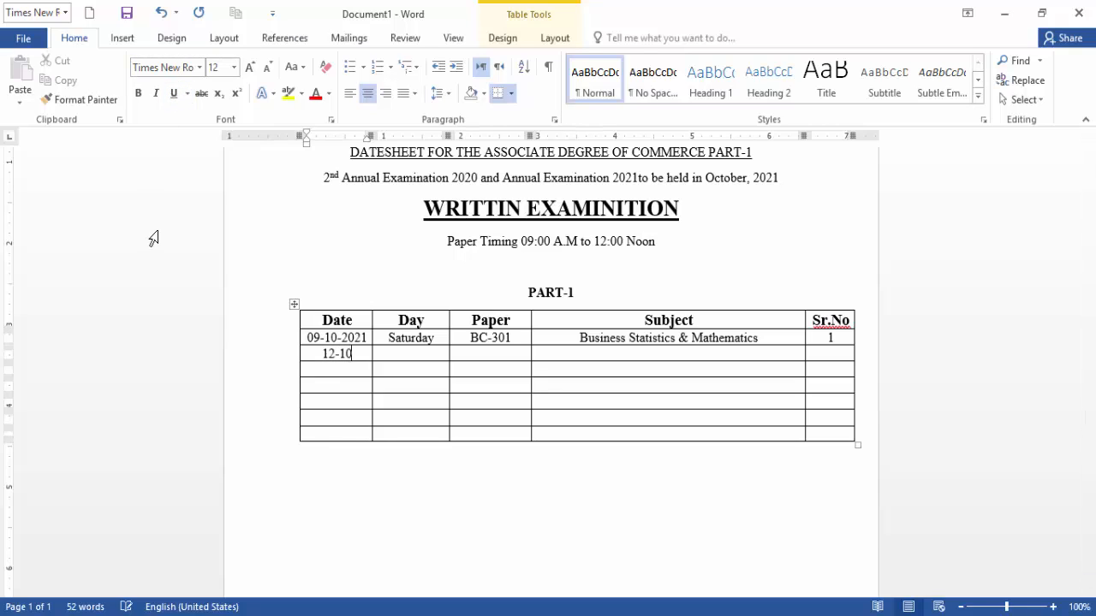
pyautogui.write('-2021')
pyautogui.press('Tab')
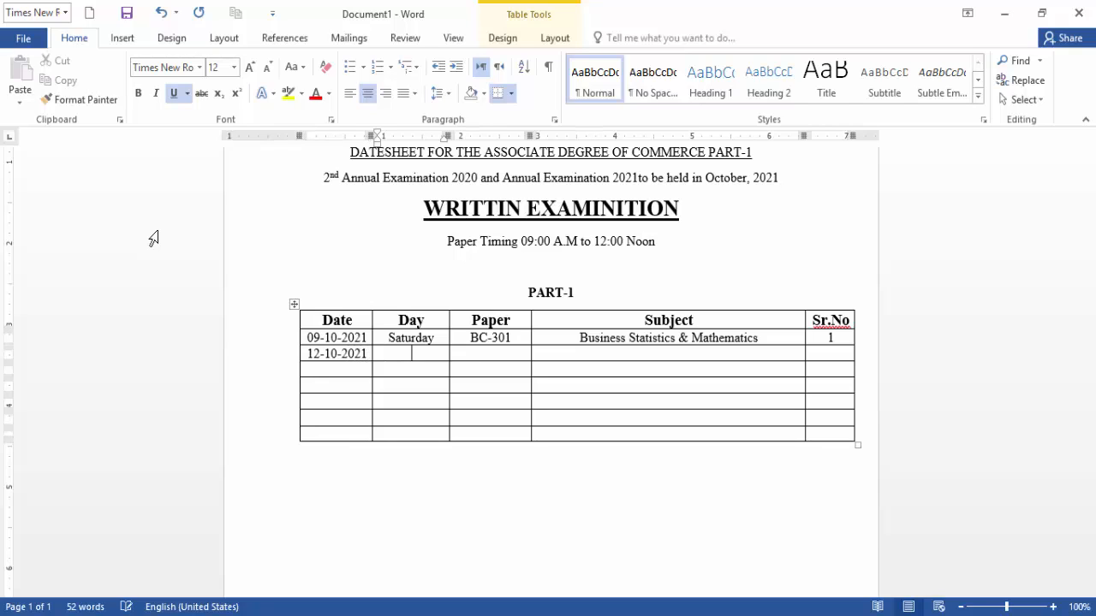
pyautogui.click(173, 92)
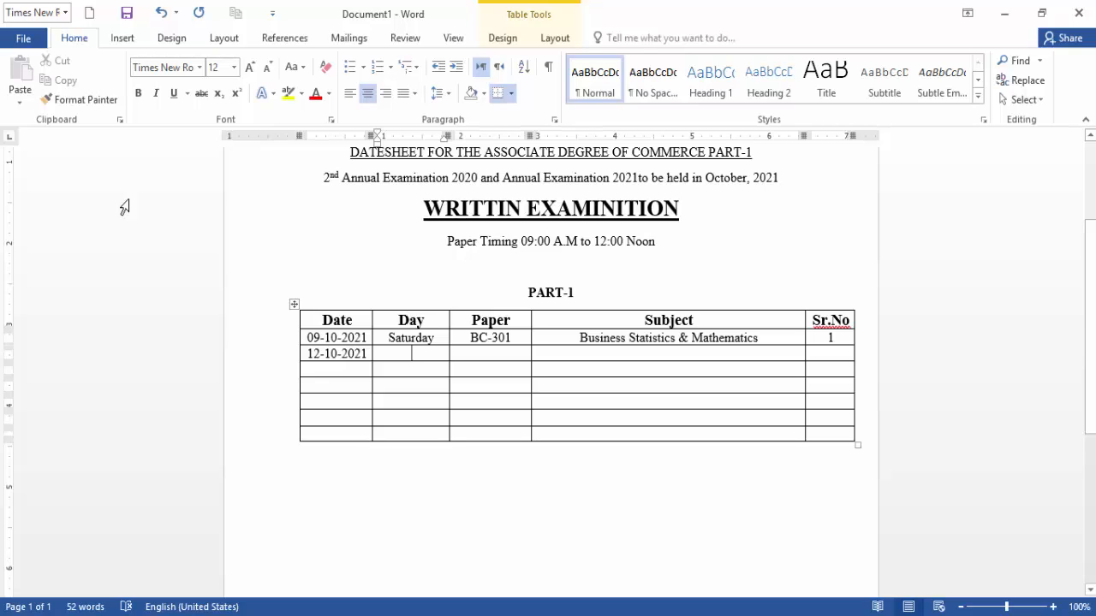
pyautogui.write('Tues')
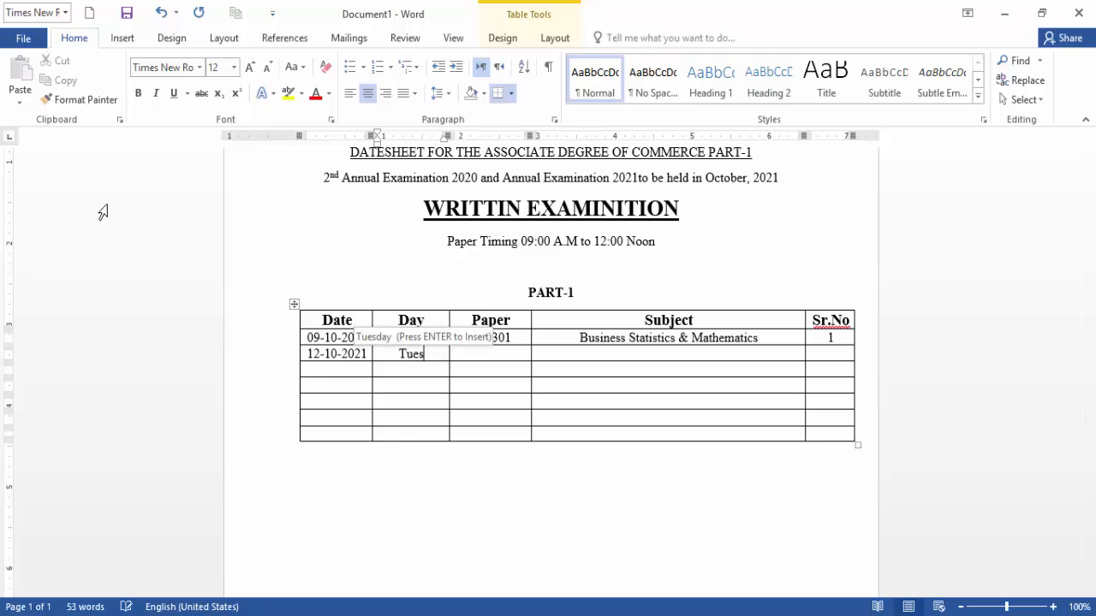
pyautogui.write('day')
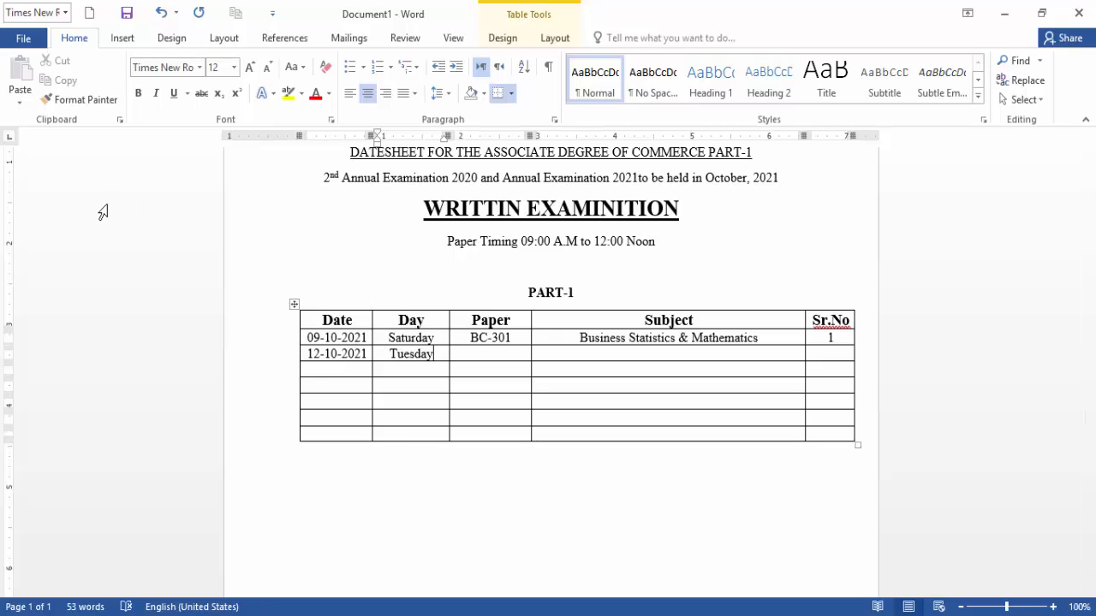
pyautogui.press('Tab')
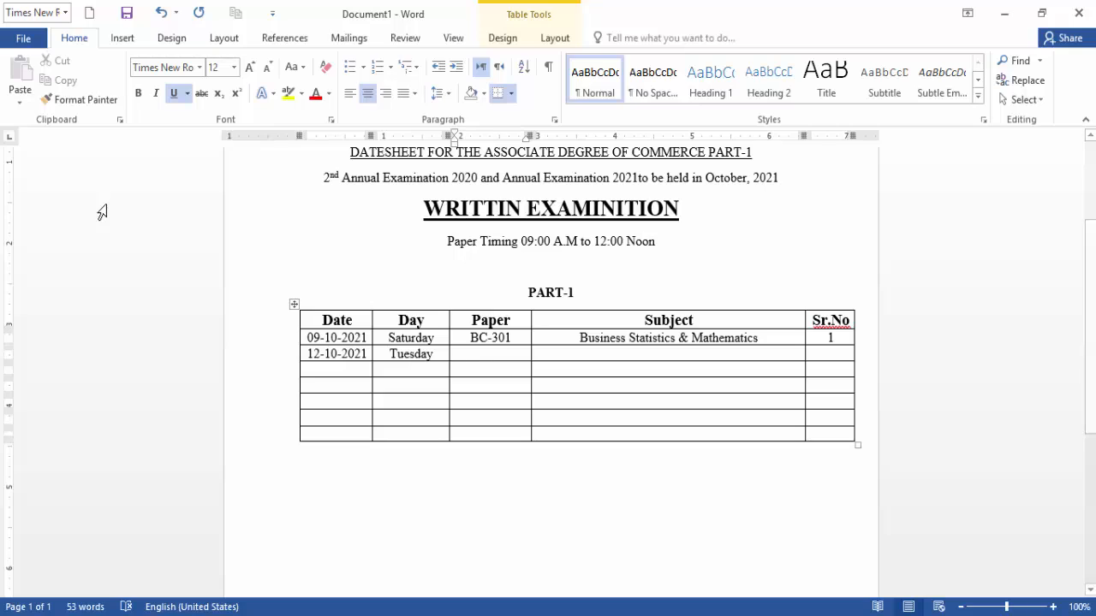
pyautogui.write('B')
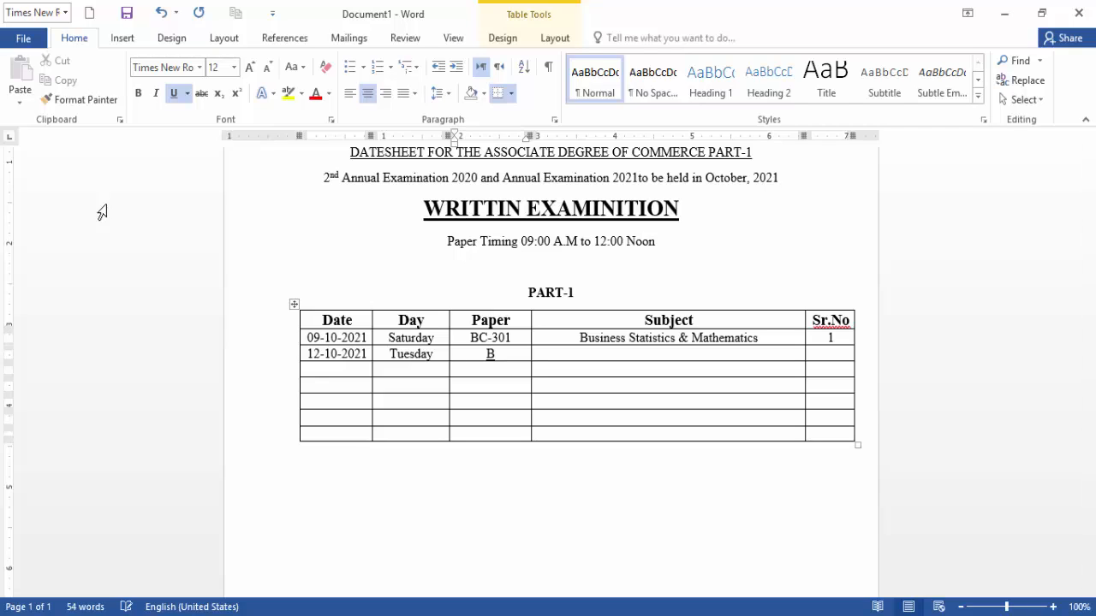
pyautogui.write('C-302')
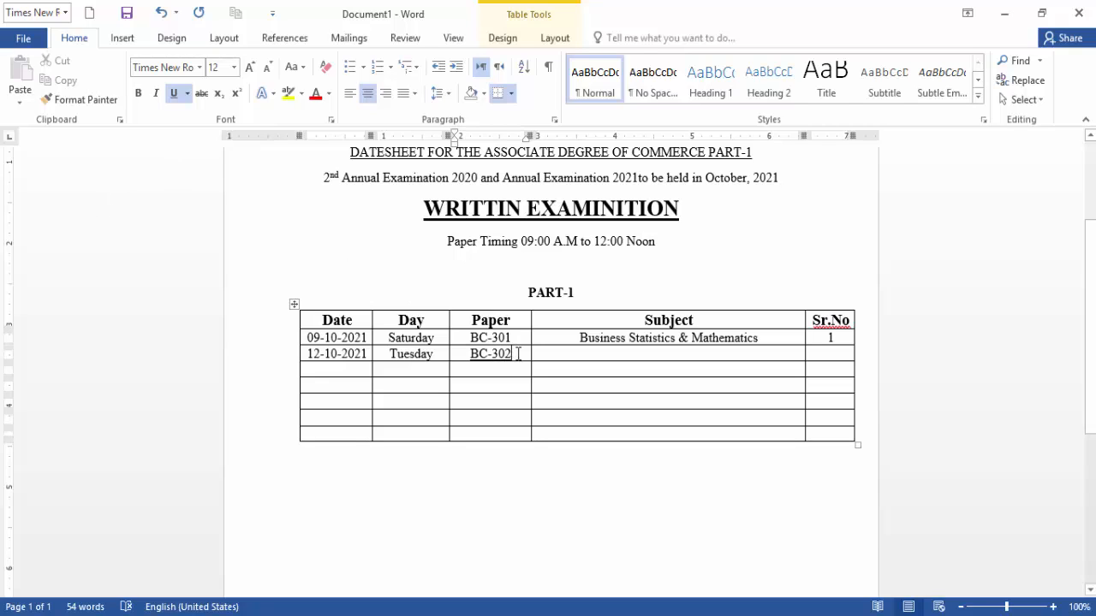
pyautogui.moveTo(513, 355); pyautogui.dragTo(469, 360)
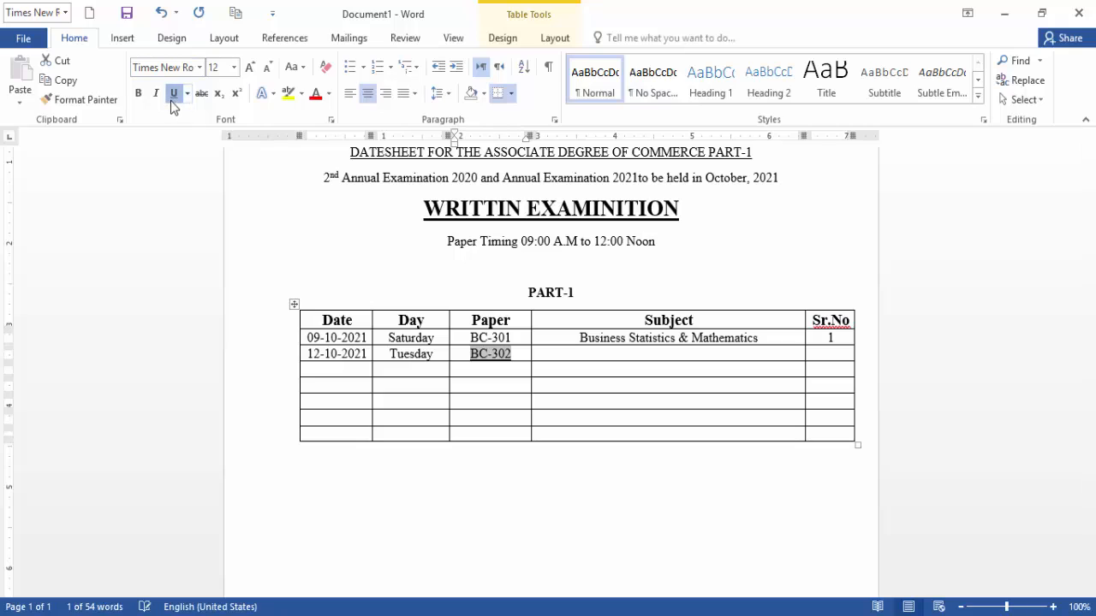
# Add the subject Computer Application in Business without underline, and serial number 2.
pyautogui.click(598, 353)
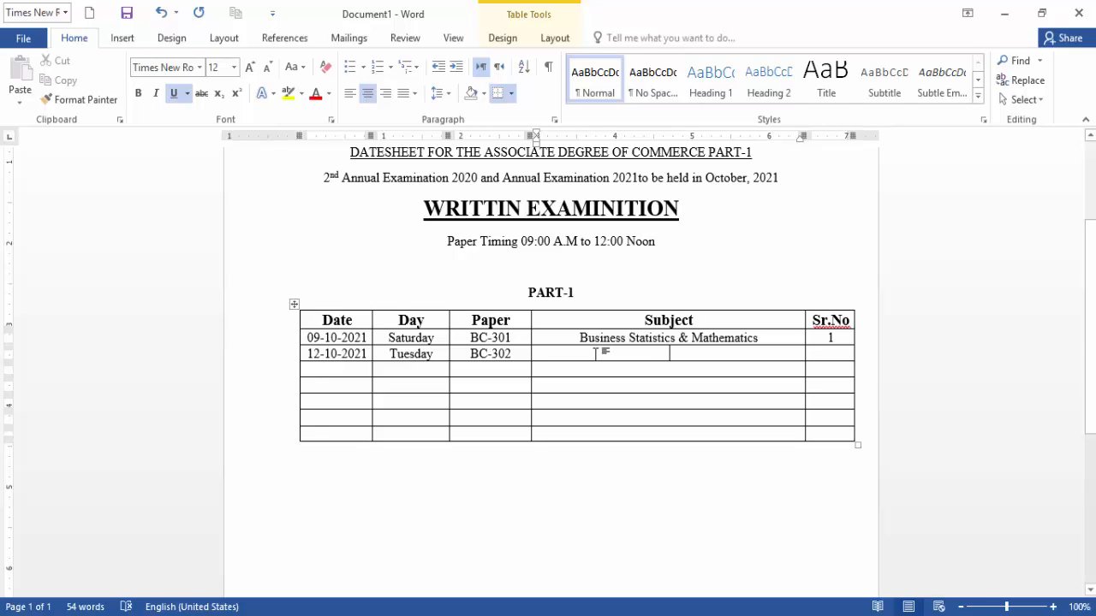
pyautogui.write('Co')
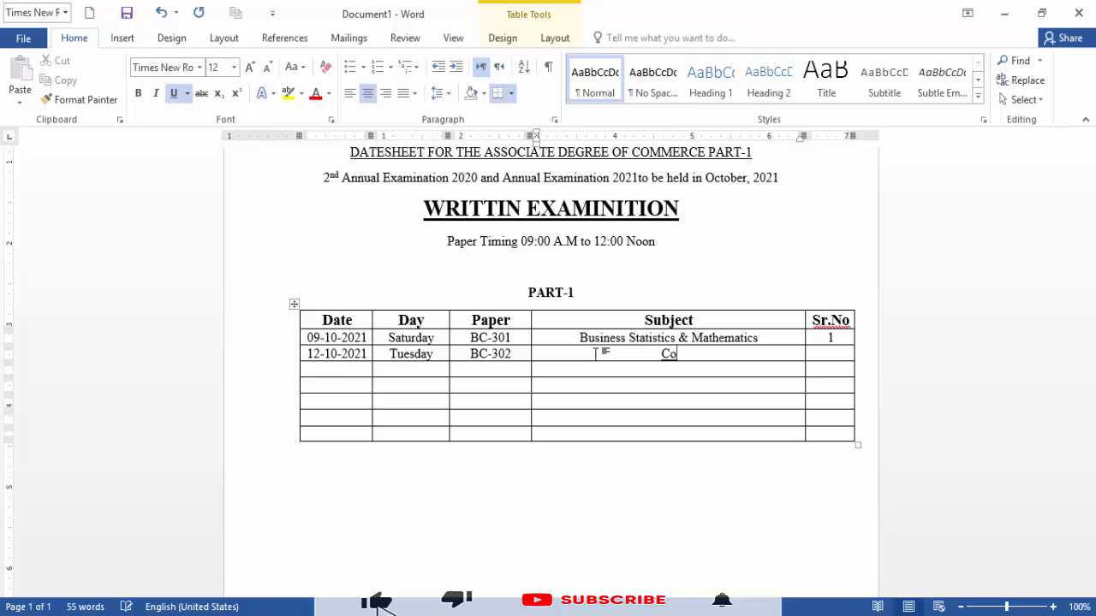
pyautogui.write('mputer ')
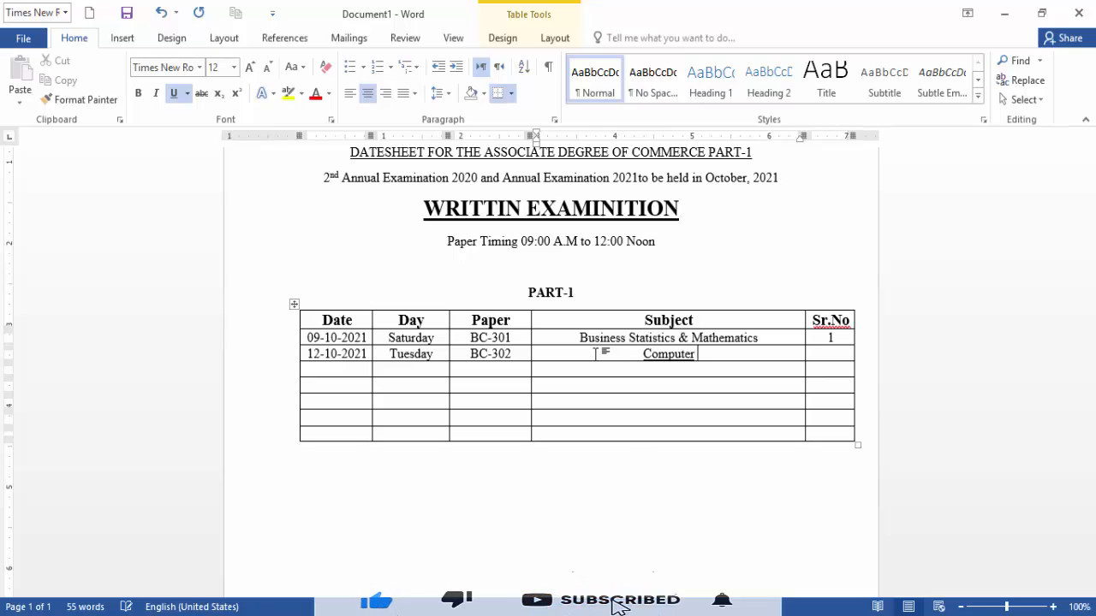
pyautogui.write('Applic')
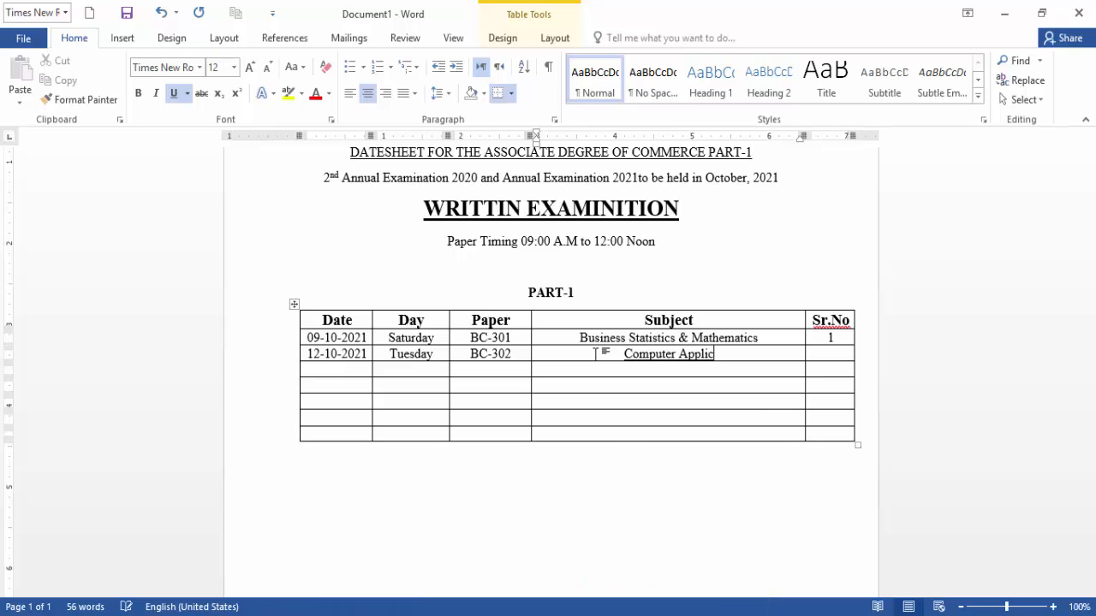
pyautogui.write('ation in ')
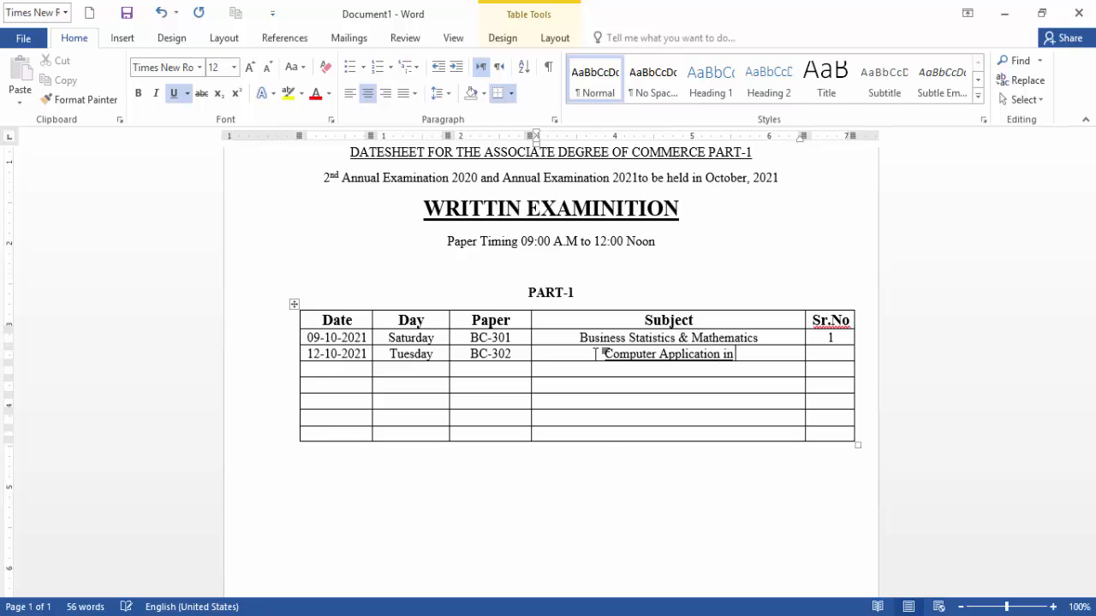
pyautogui.write('Business')
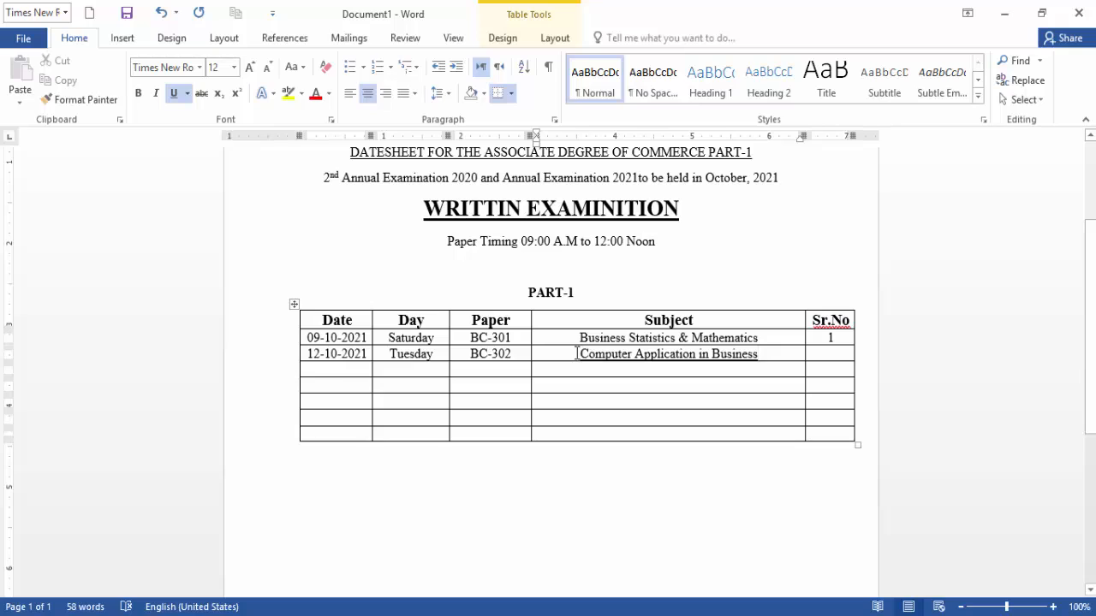
pyautogui.moveTo(579, 353); pyautogui.dragTo(758, 366)
pyautogui.click(174, 92)
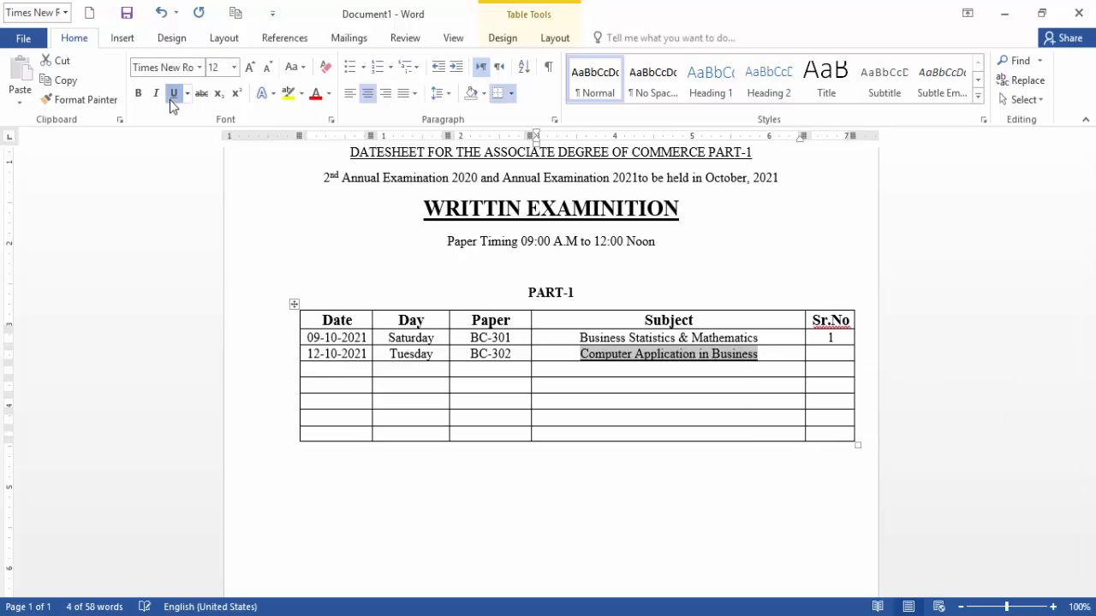
pyautogui.click(787, 353)
pyautogui.press('Tab')
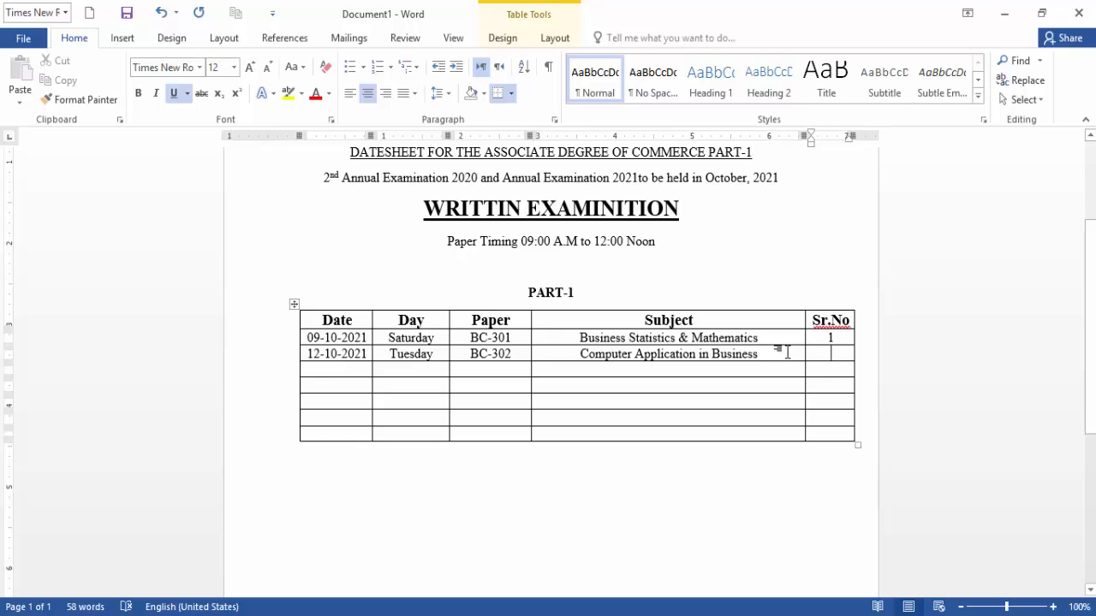
pyautogui.write('2')
pyautogui.press('Tab')
# Fill the third row with 14-10-2021, Thursday, BC-303, Economics and serial number 3.
pyautogui.click(323, 370)
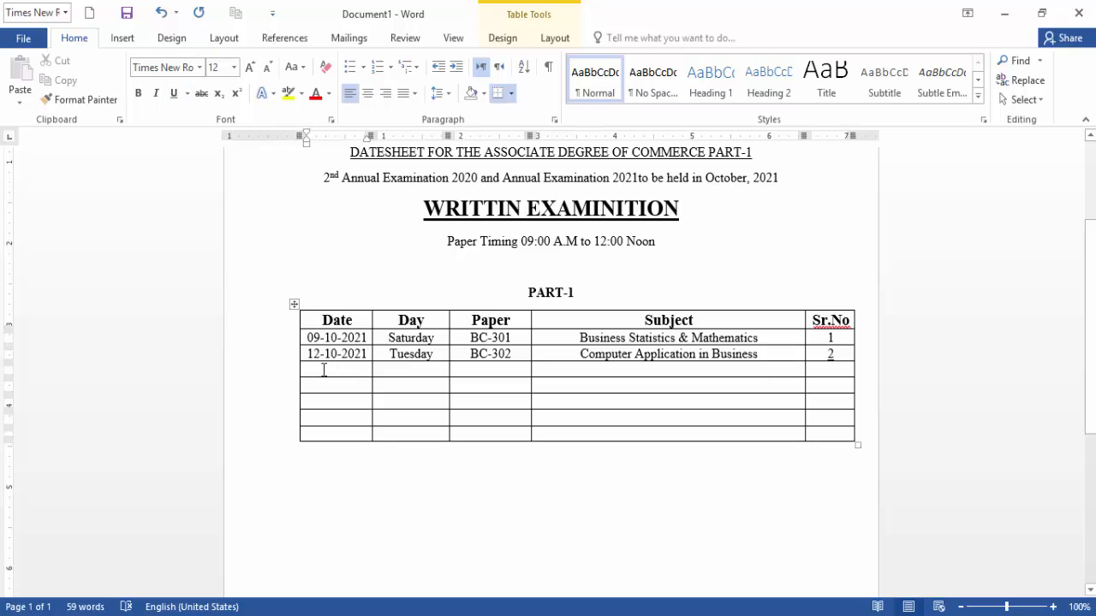
pyautogui.write('14')
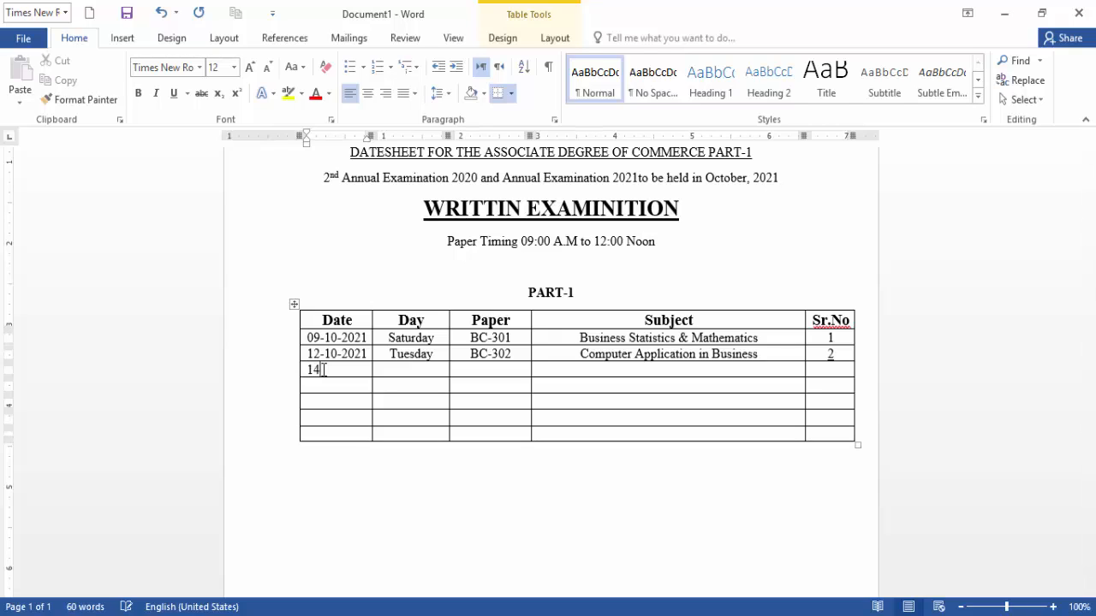
pyautogui.write('-10-2021')
pyautogui.press('Tab')
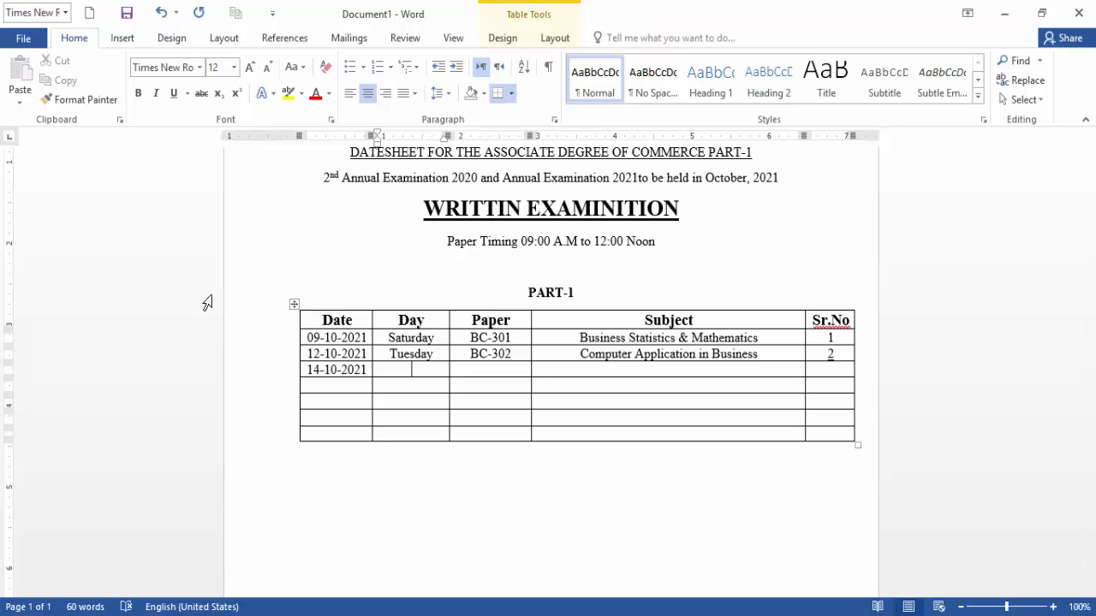
pyautogui.write('Thu')
pyautogui.write('rs')
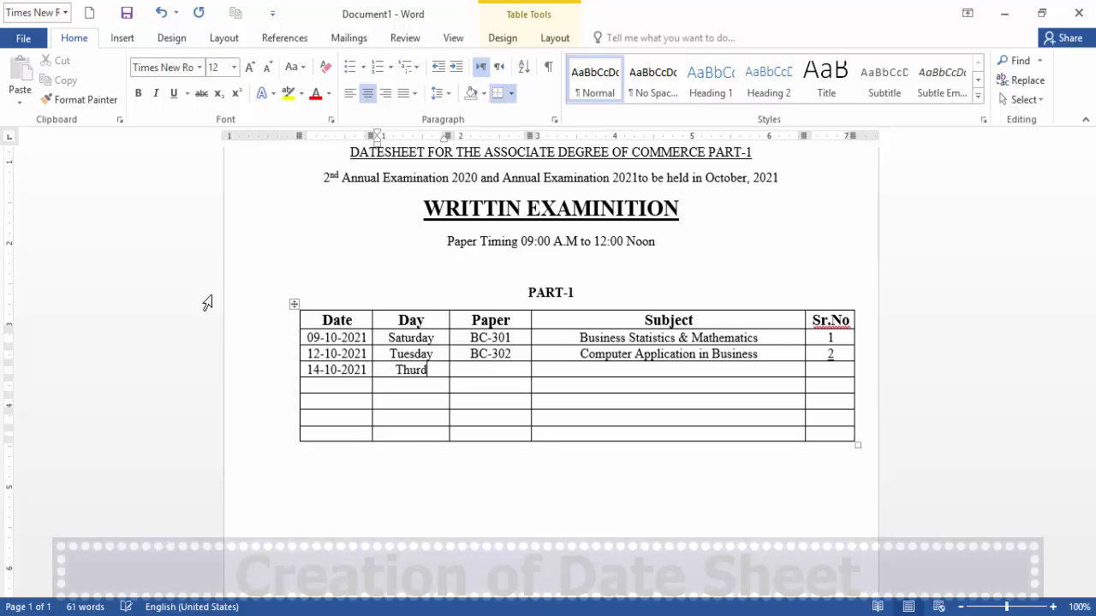
pyautogui.write('day')
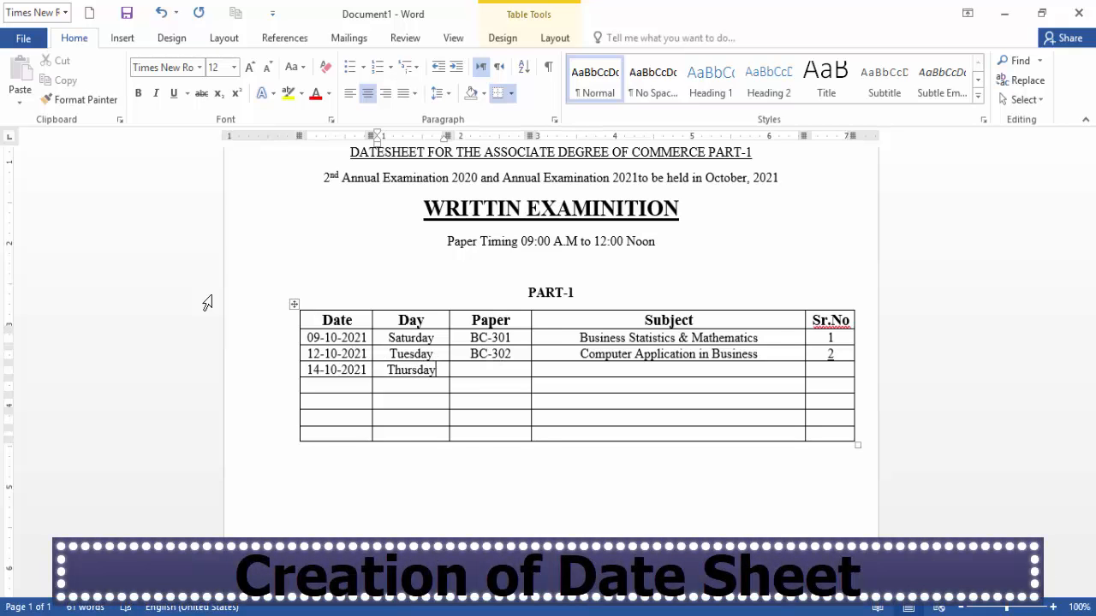
pyautogui.press('Tab')
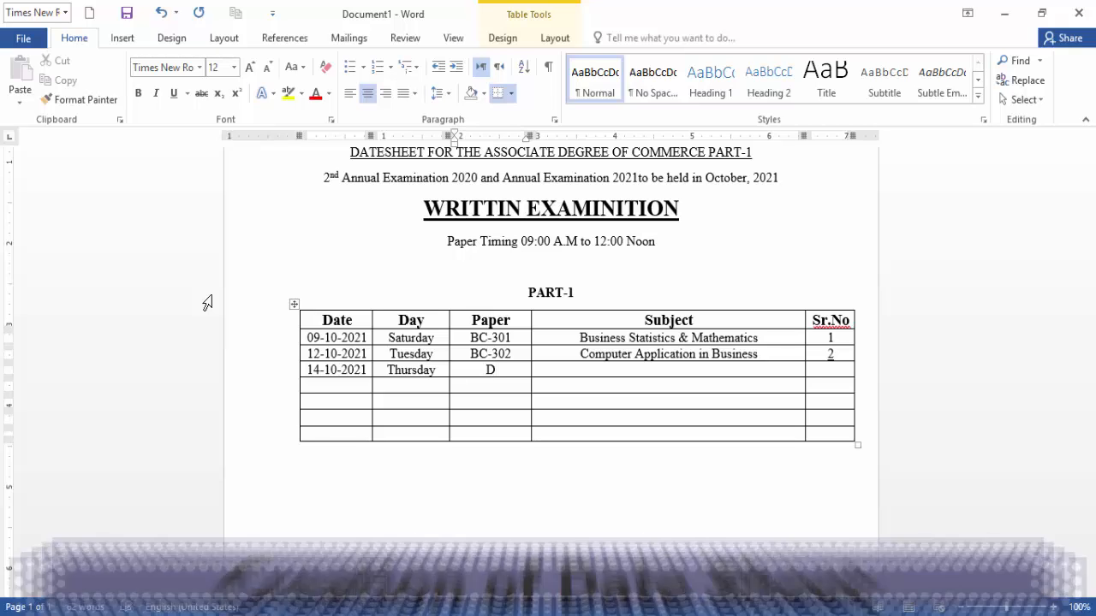
pyautogui.write('B')
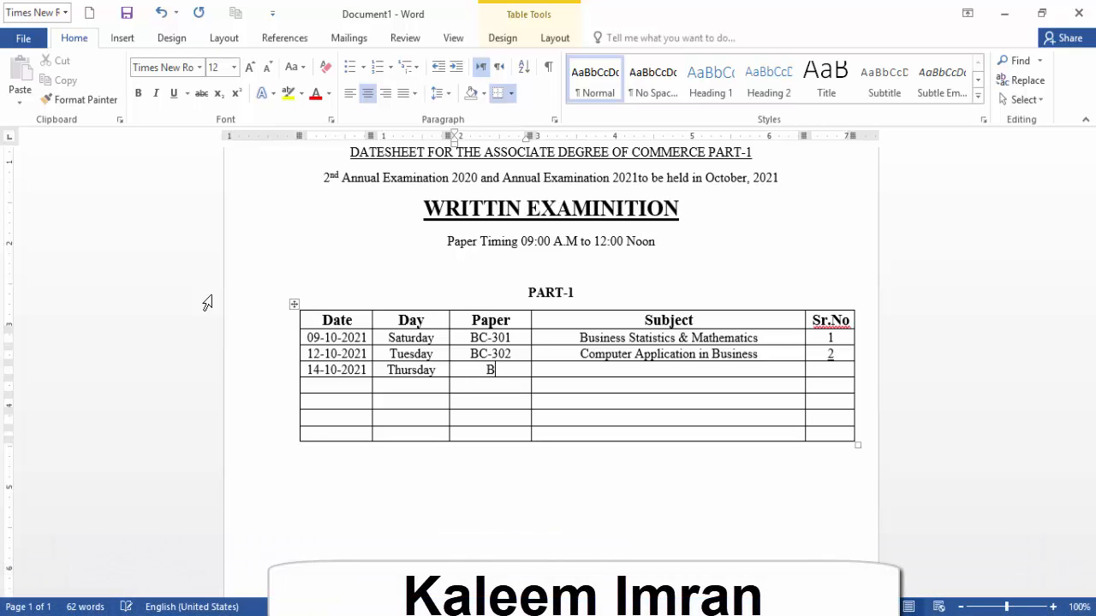
pyautogui.write('C-')
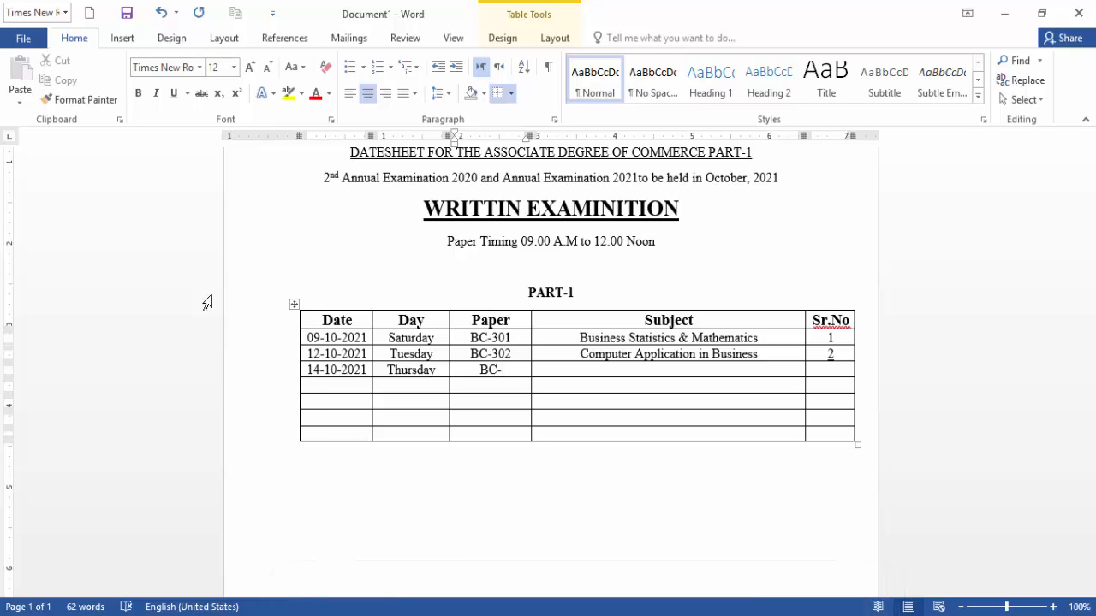
pyautogui.write('303')
pyautogui.press('Tab')
pyautogui.write('E')
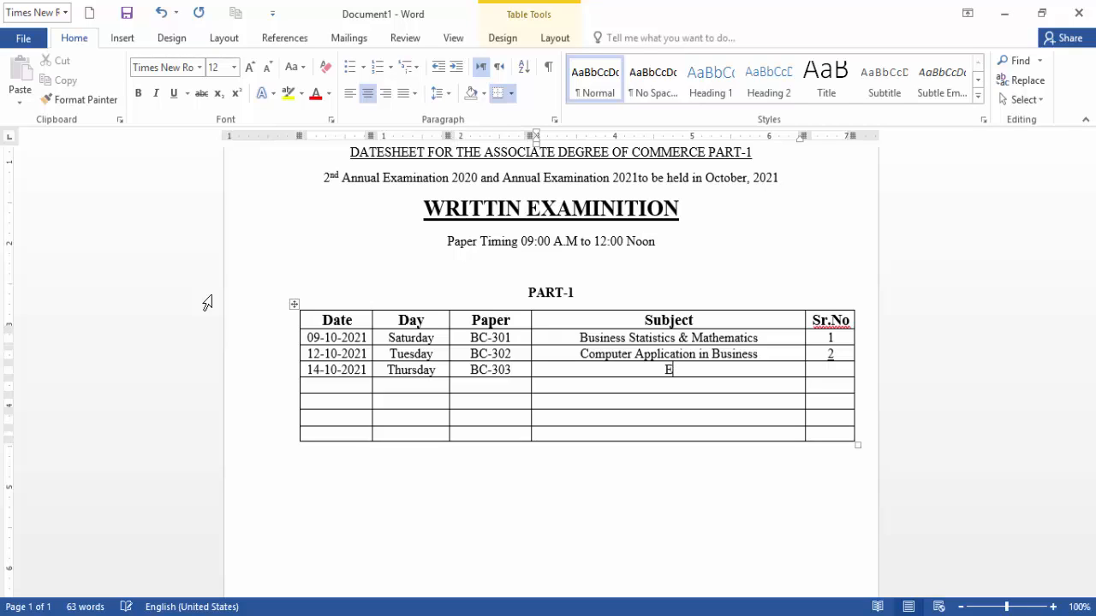
pyautogui.write('conomics')
pyautogui.press('Tab')
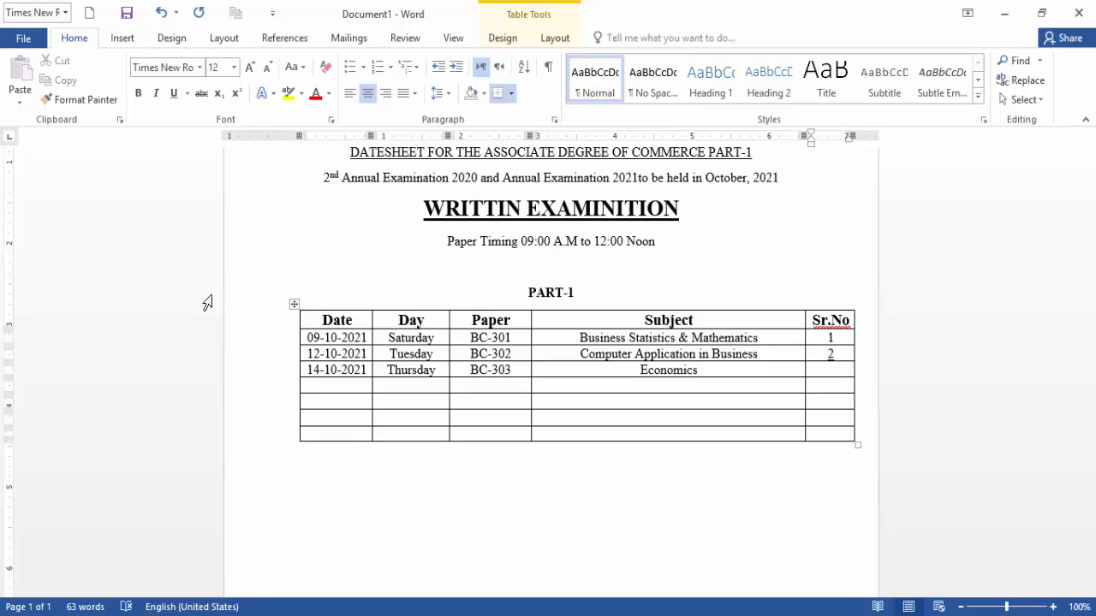
pyautogui.write('3')
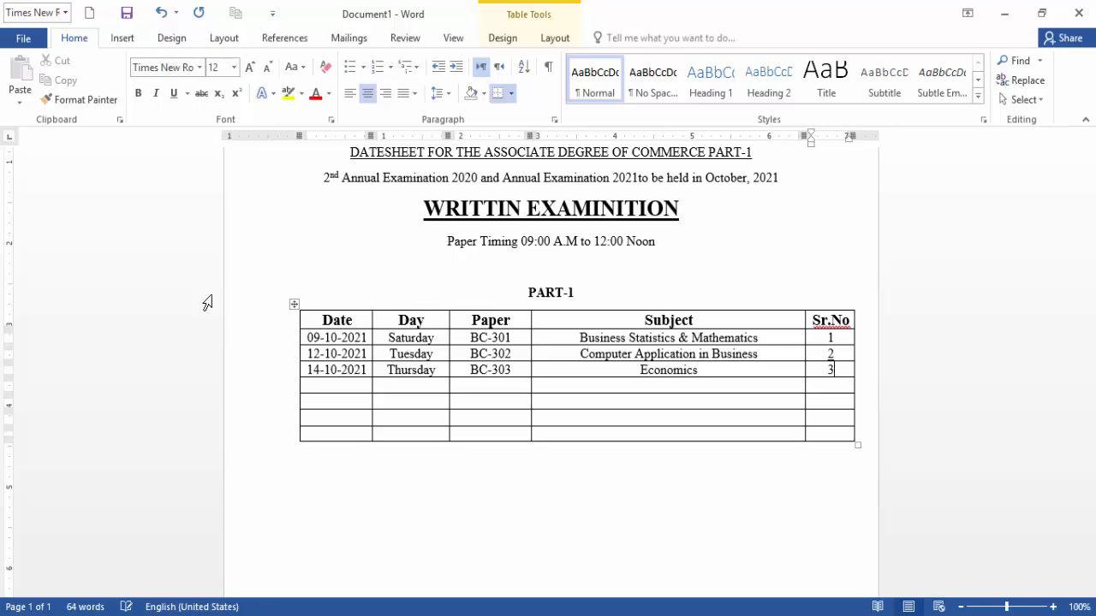
# Remove the underline from the serial number 2 in the Tuesday row.
pyautogui.doubleClick(829, 355)
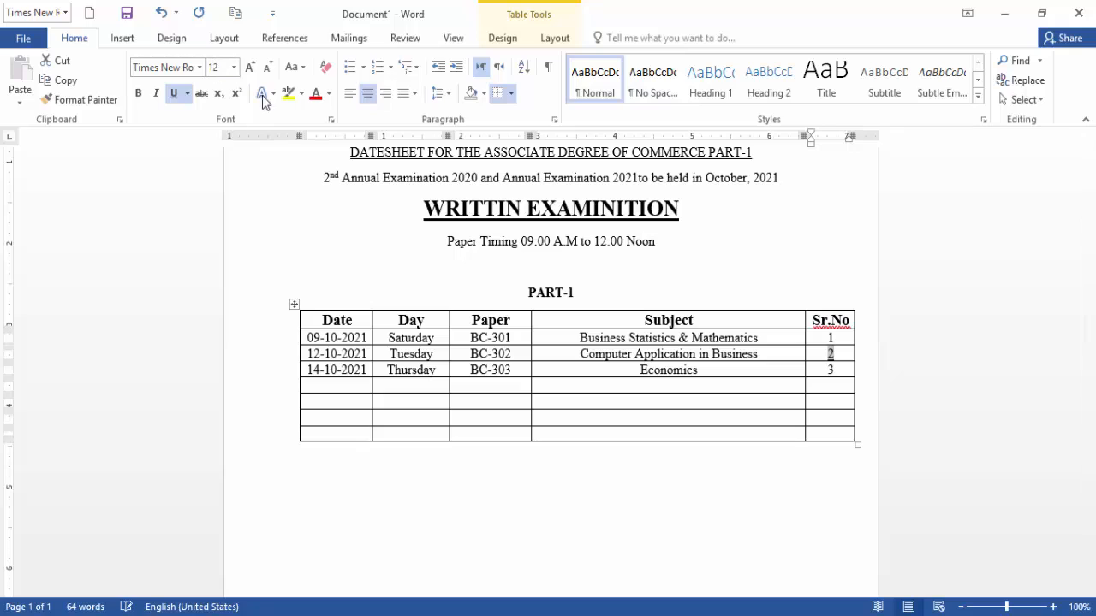
pyautogui.click(172, 96)
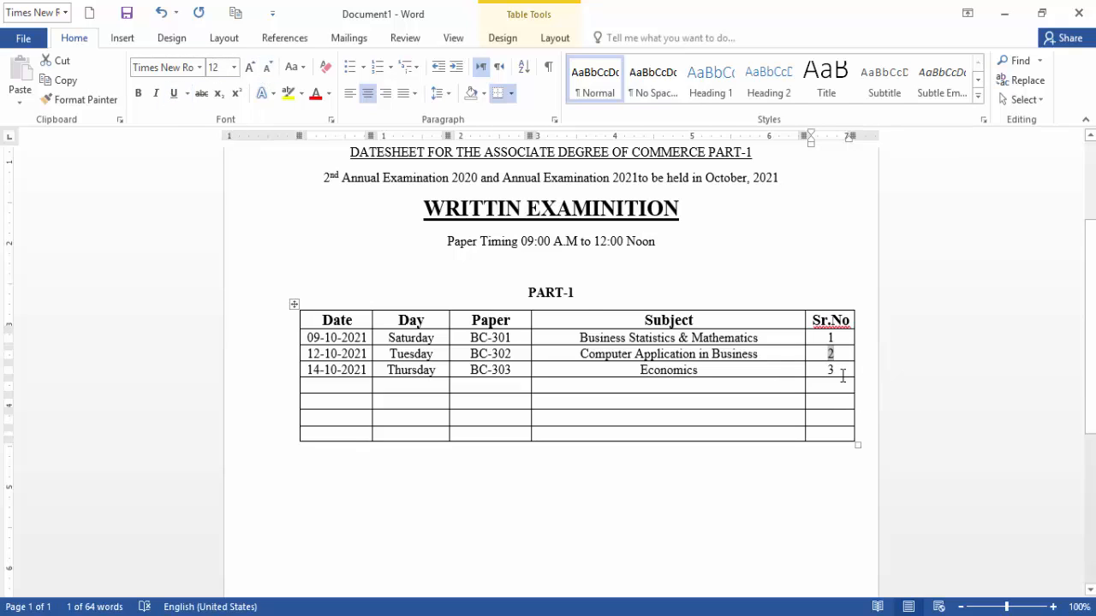
pyautogui.click(843, 372)
pyautogui.press('Tab')
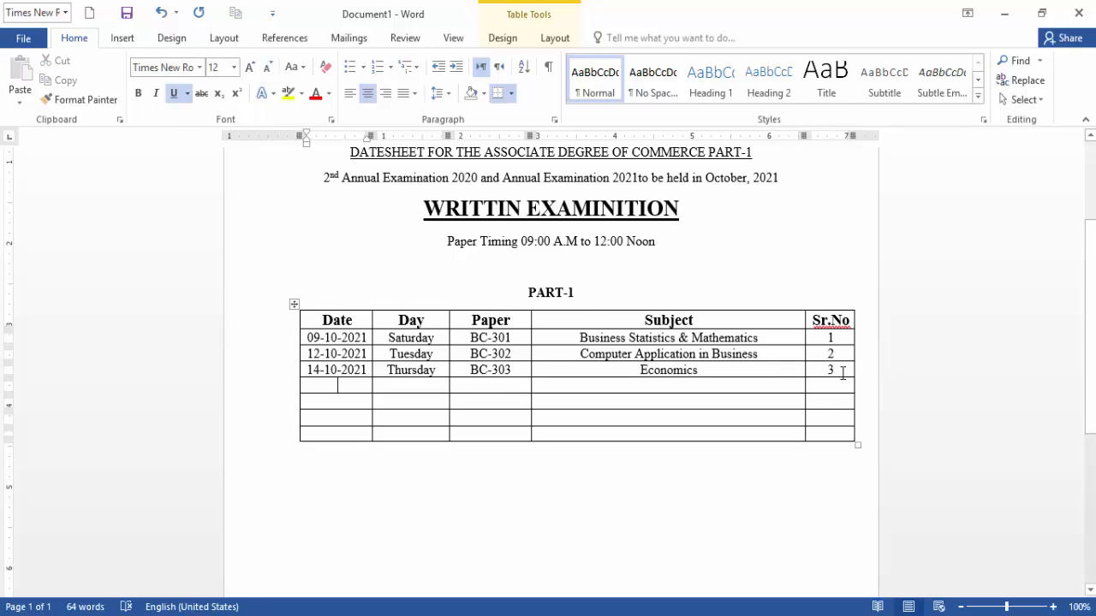
# Enter 16-10-2021, Saturday, BC-304, Financial Accounting and 4 across the fourth row.
pyautogui.click(295, 385)
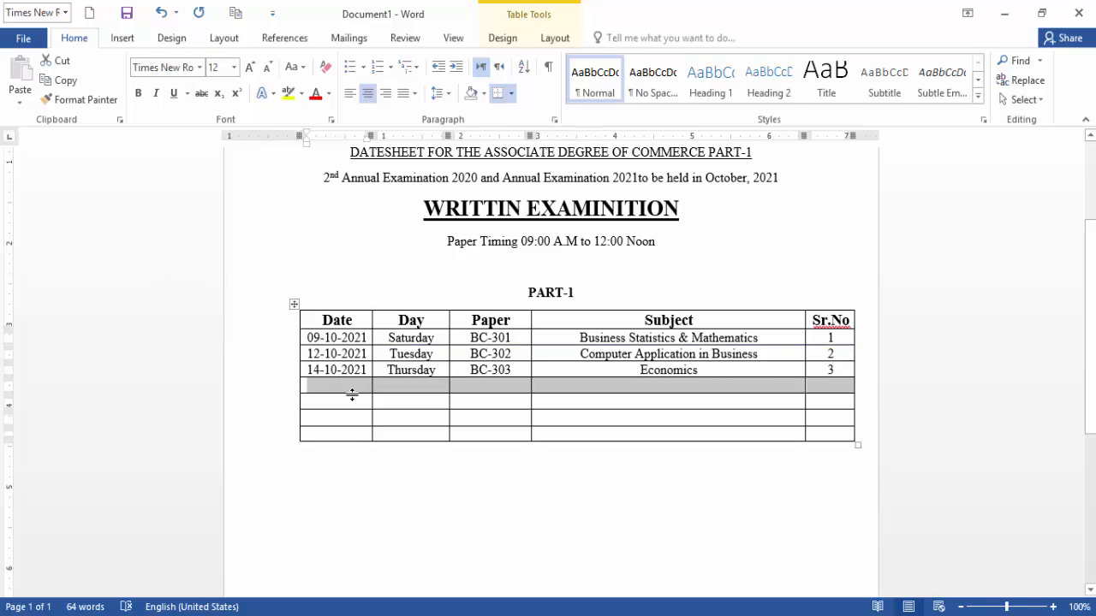
pyautogui.click(350, 385)
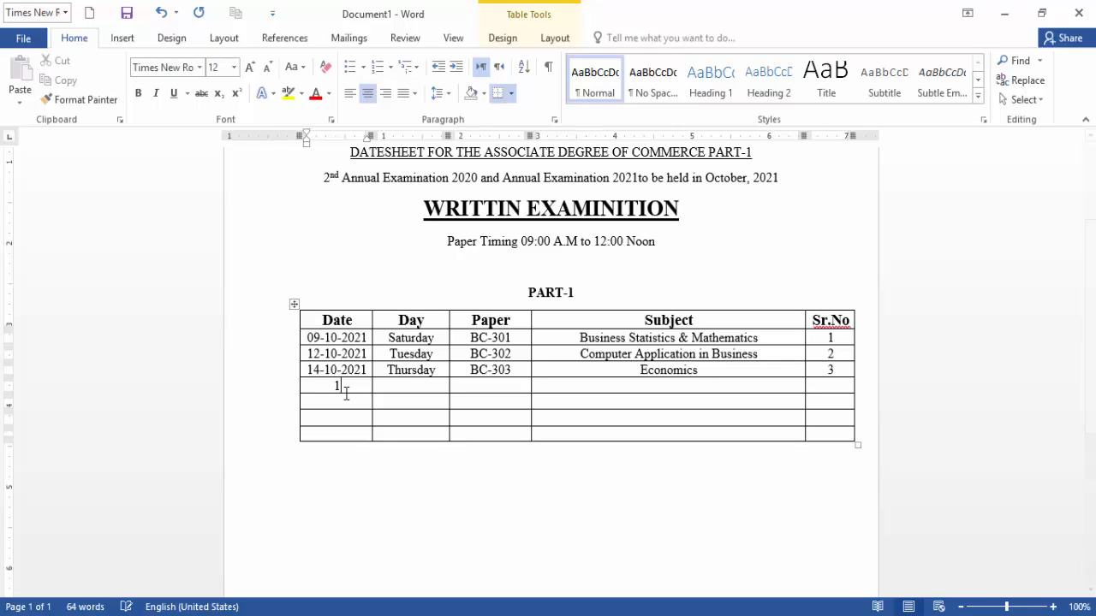
pyautogui.write('16-10-2021')
pyautogui.press('Tab')
pyautogui.write('Saturday')
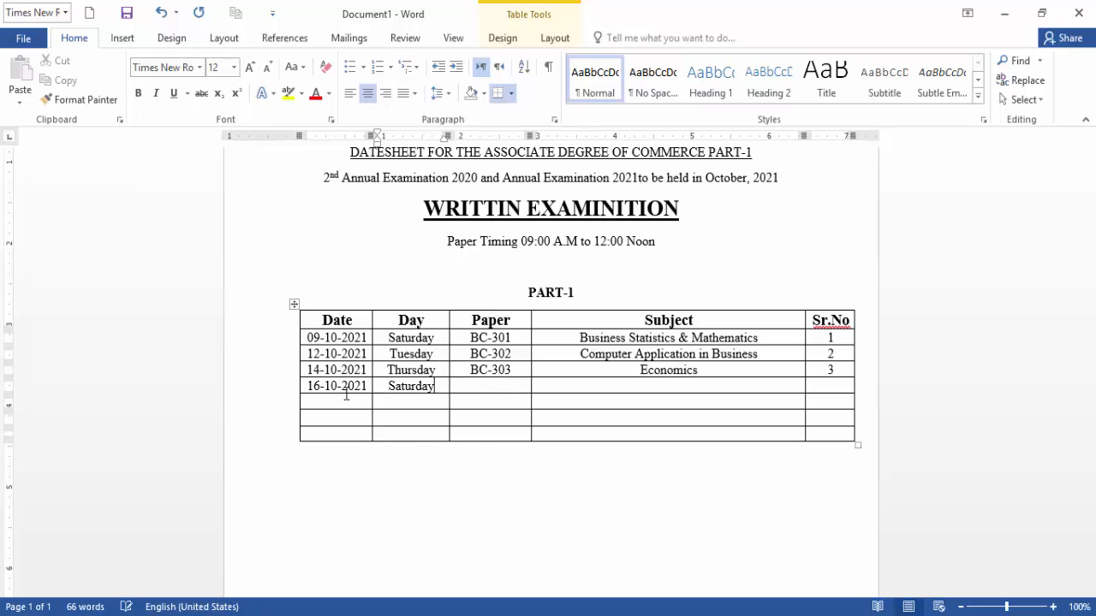
pyautogui.press('Tab')
pyautogui.write('BC')
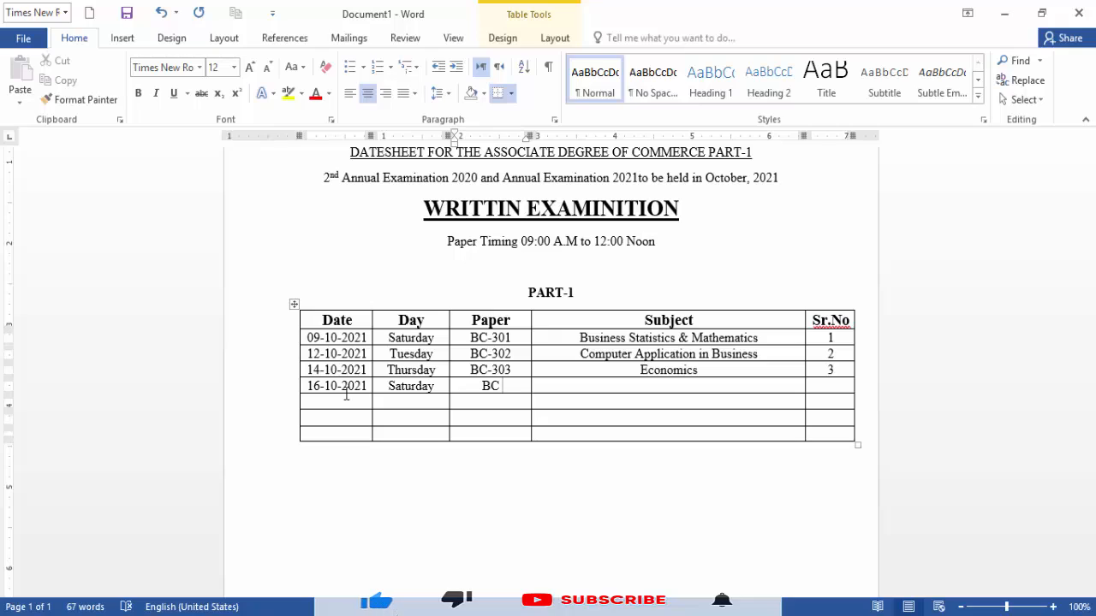
pyautogui.write('-')
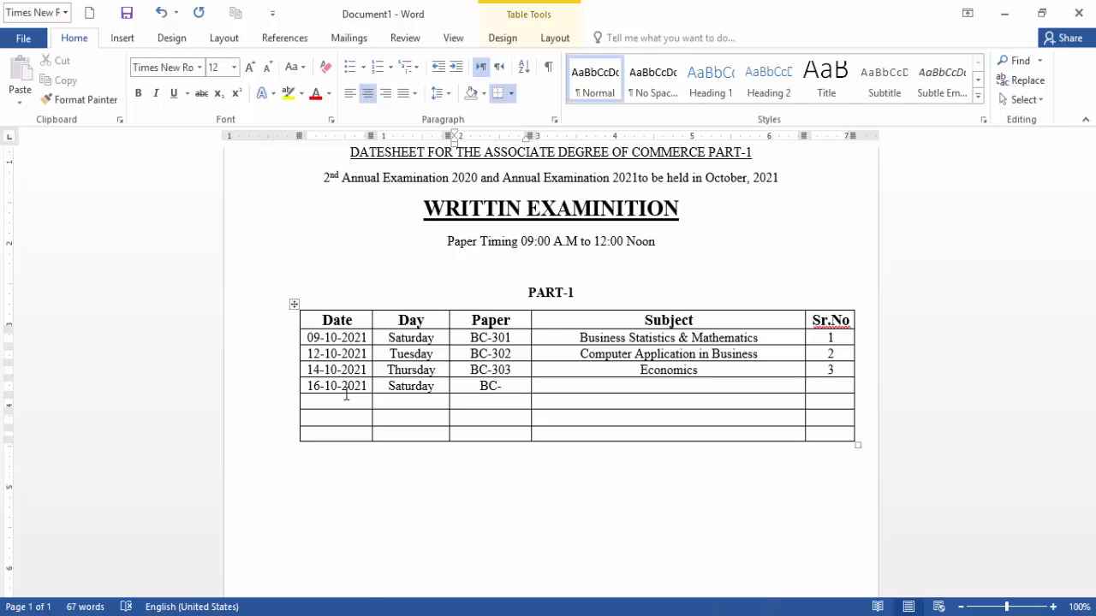
pyautogui.write('304')
pyautogui.press('Tab')
pyautogui.write('F')
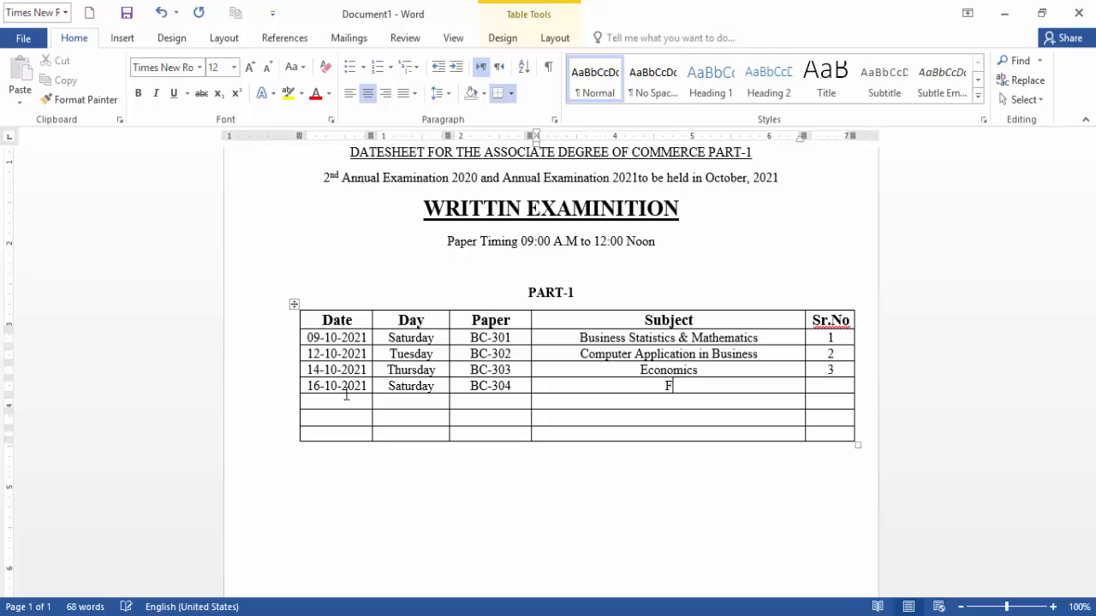
pyautogui.write('inancial Accounting')
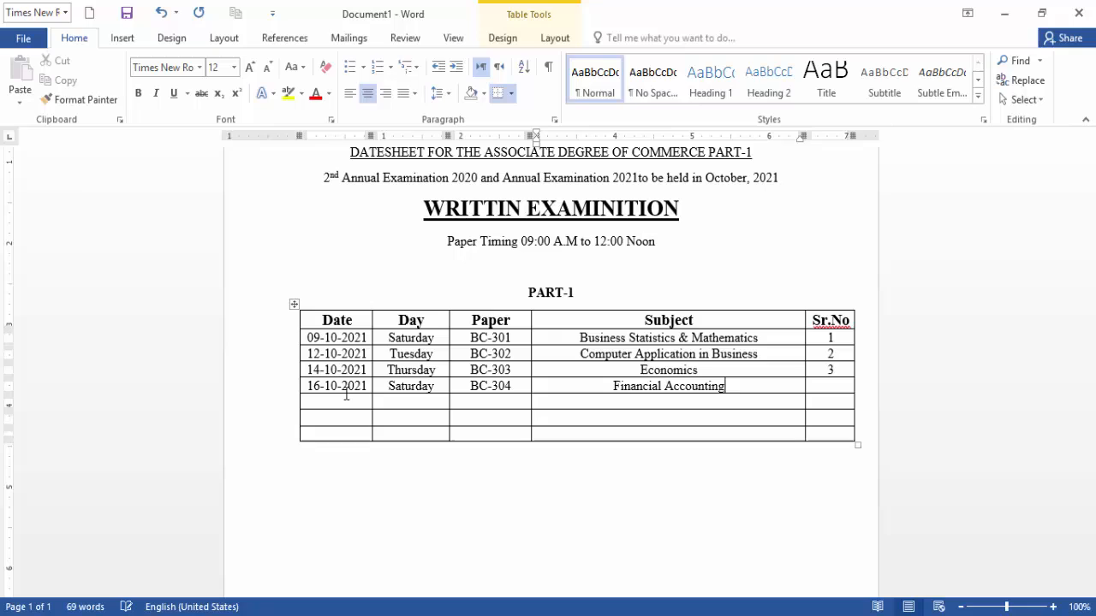
pyautogui.press('Tab')
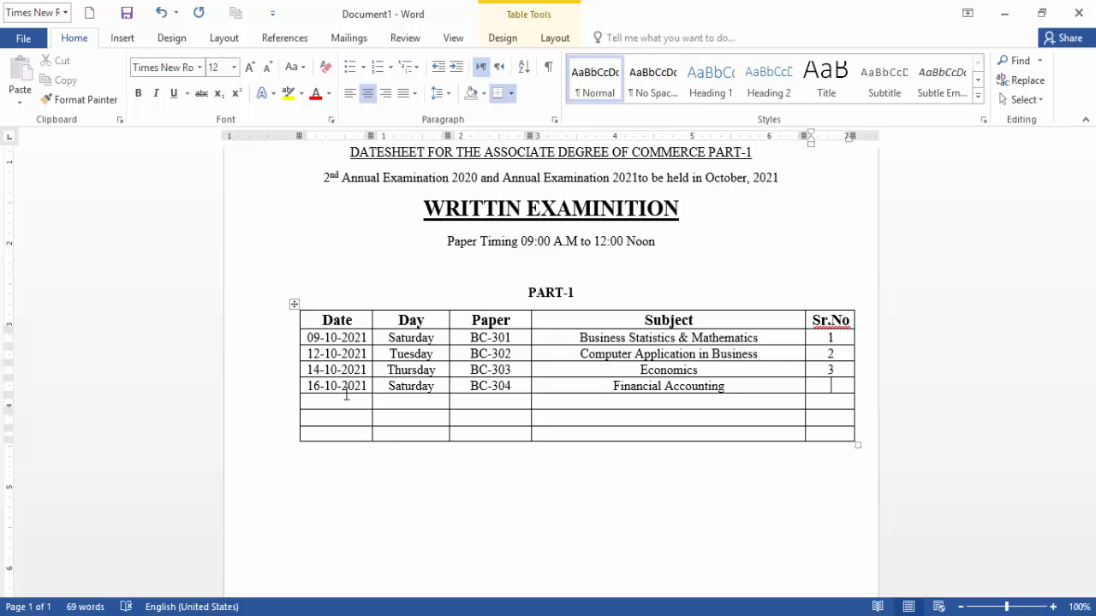
pyautogui.write('4')
pyautogui.click(346, 395)
# Enter 21-10-2021 and Thursday in the fifth row, removing the underline from Thursday.
pyautogui.write('21-1')
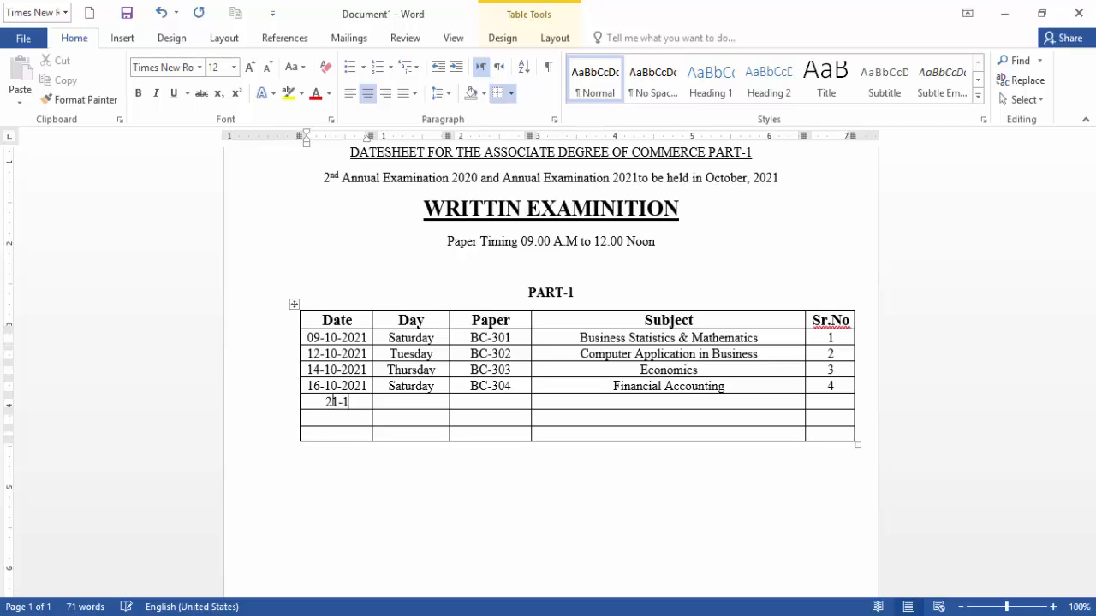
pyautogui.write('0-2021')
pyautogui.press('Tab')
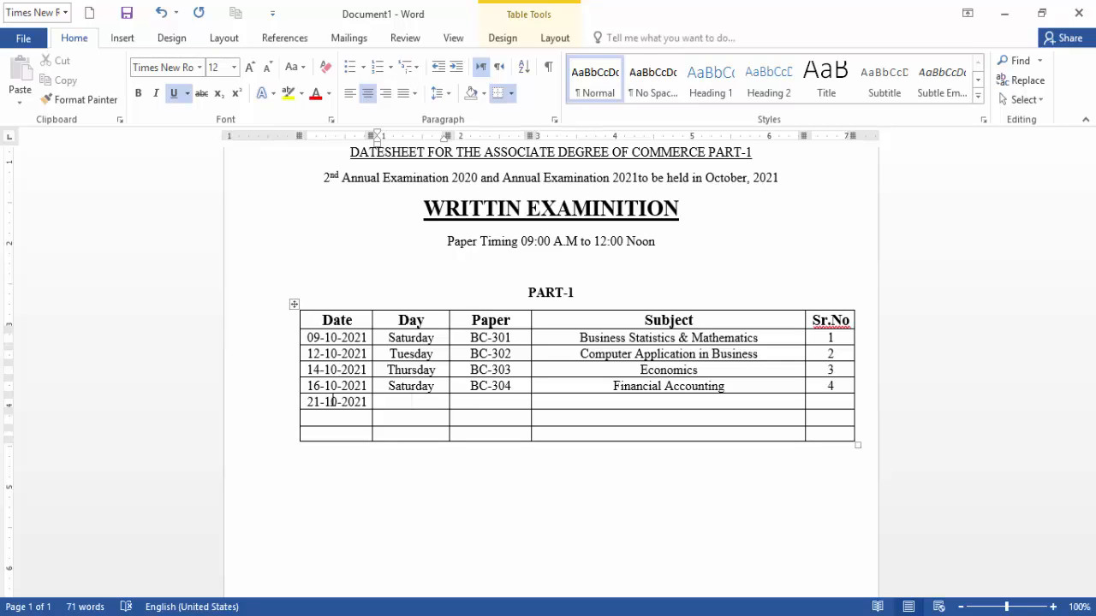
pyautogui.write('Thursd')
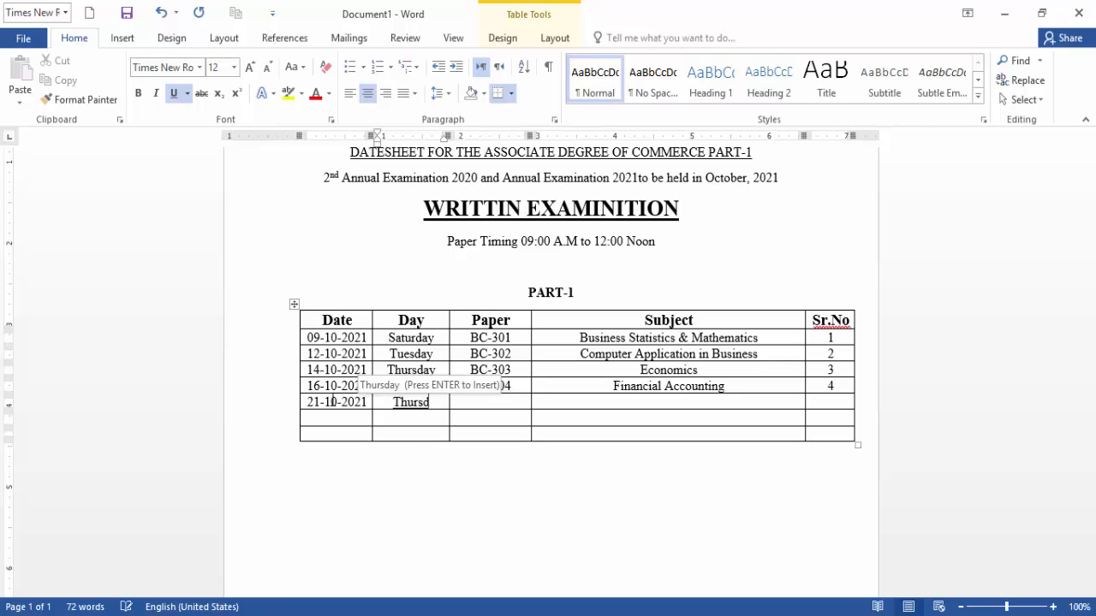
pyautogui.press('Return')
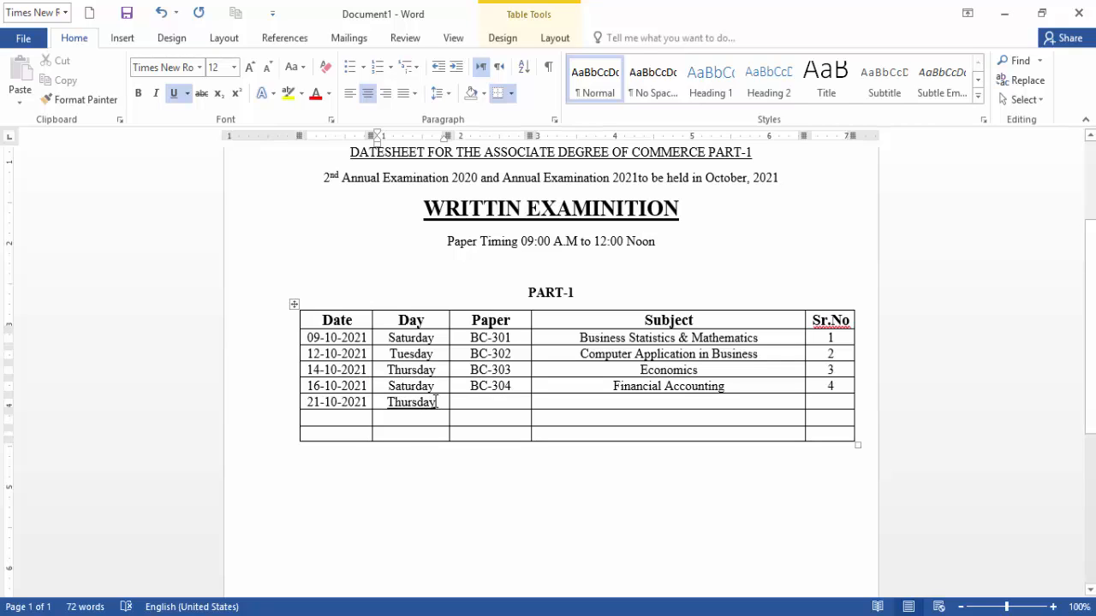
pyautogui.moveTo(437, 409); pyautogui.dragTo(384, 408)
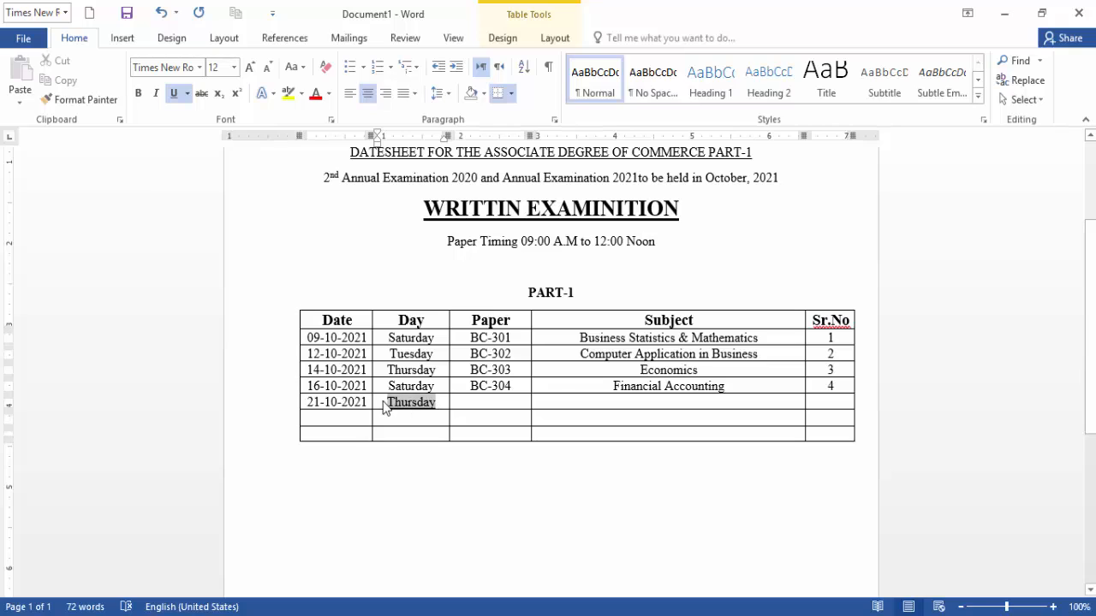
pyautogui.click(174, 93)
pyautogui.moveTo(489, 399); pyautogui.dragTo(489, 482)
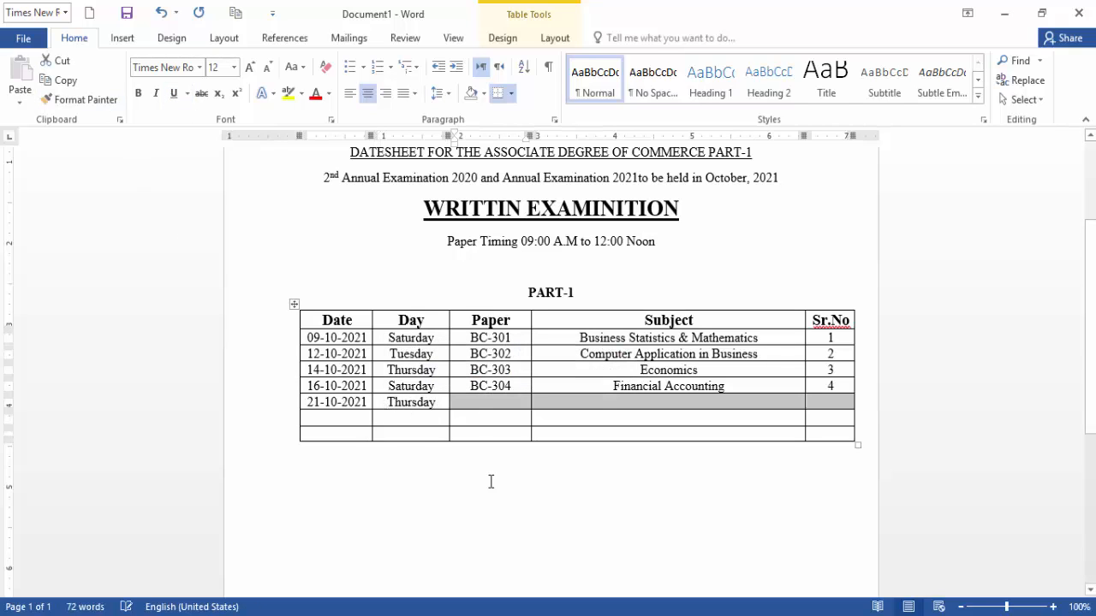
# Fill in BC-305, Functional English and serial number 5 for that row.
pyautogui.click(503, 401)
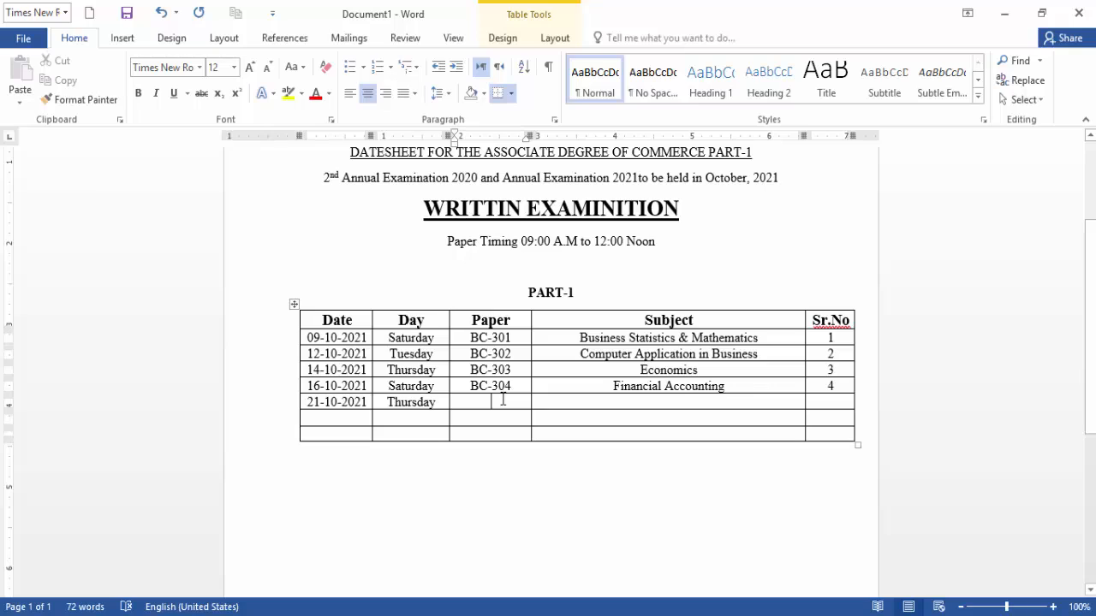
pyautogui.write('BC-')
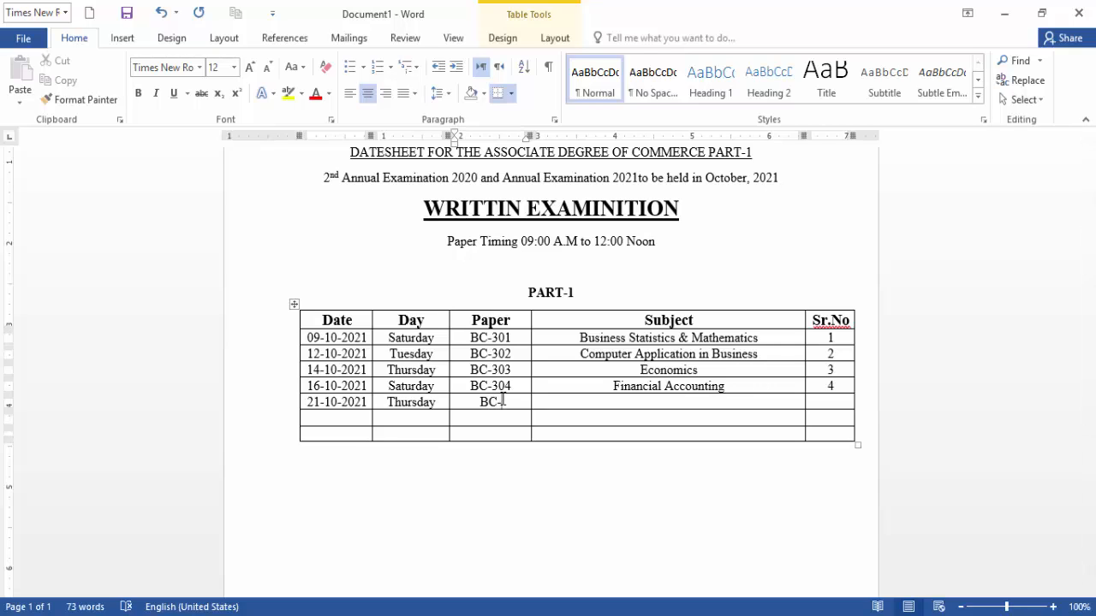
pyautogui.write('305')
pyautogui.click(568, 404)
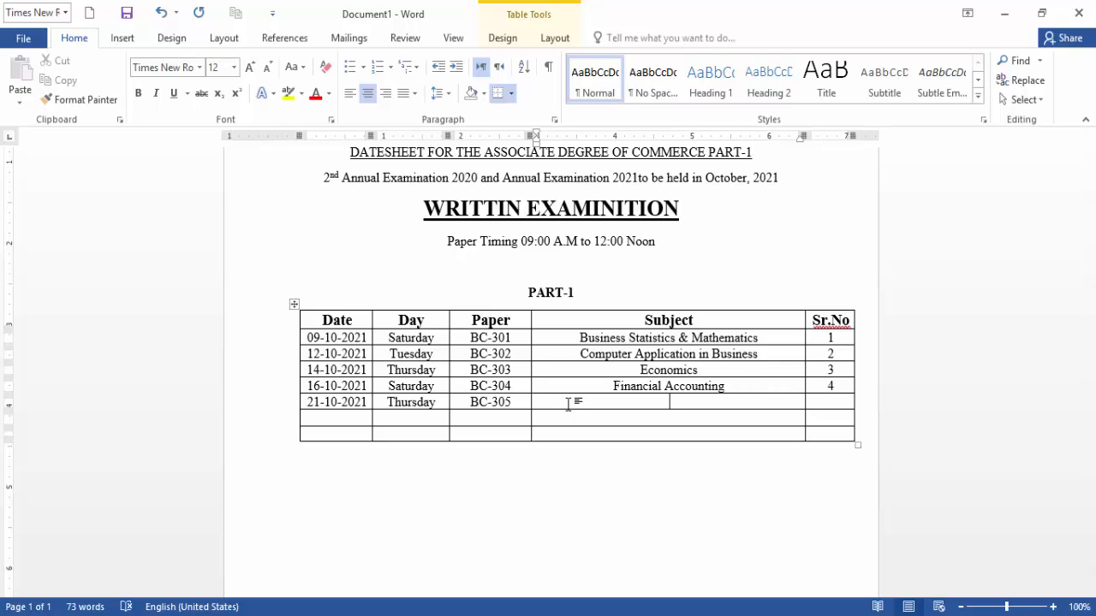
pyautogui.write('Functional English')
pyautogui.press('Tab')
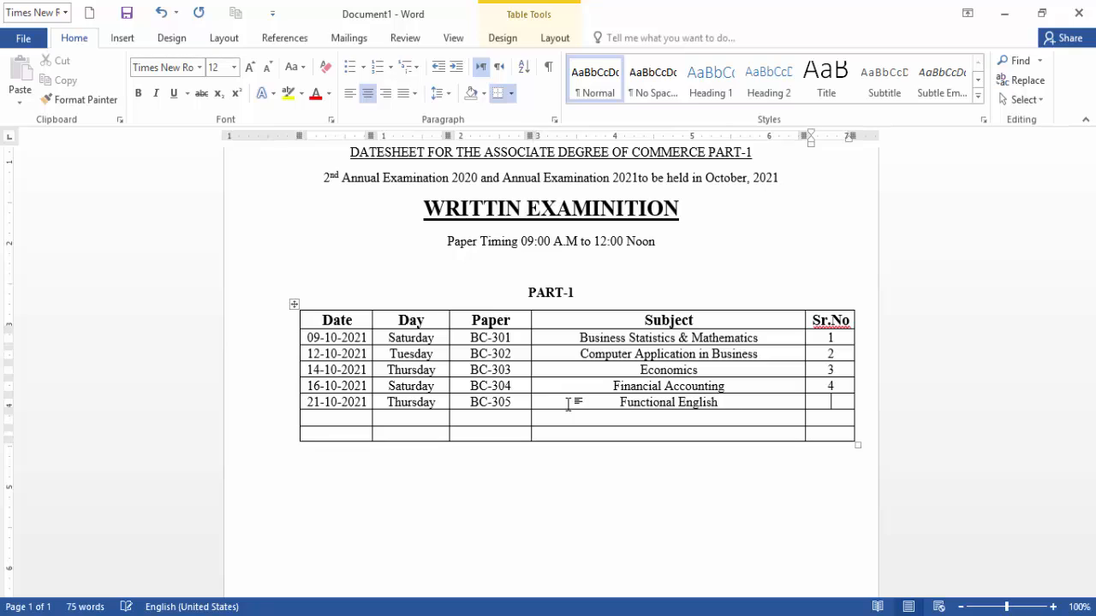
pyautogui.write('5')
pyautogui.press('Tab')
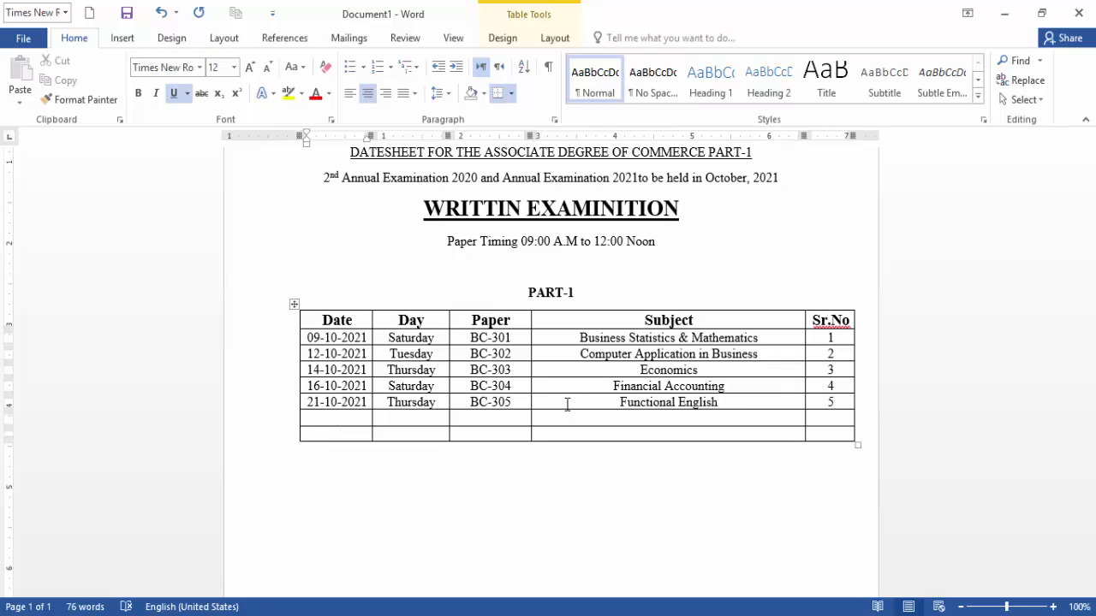
# Turn off underlining for the next empty row and enter 23-10-2021 and Saturday.
pyautogui.moveTo(330, 418); pyautogui.dragTo(817, 417)
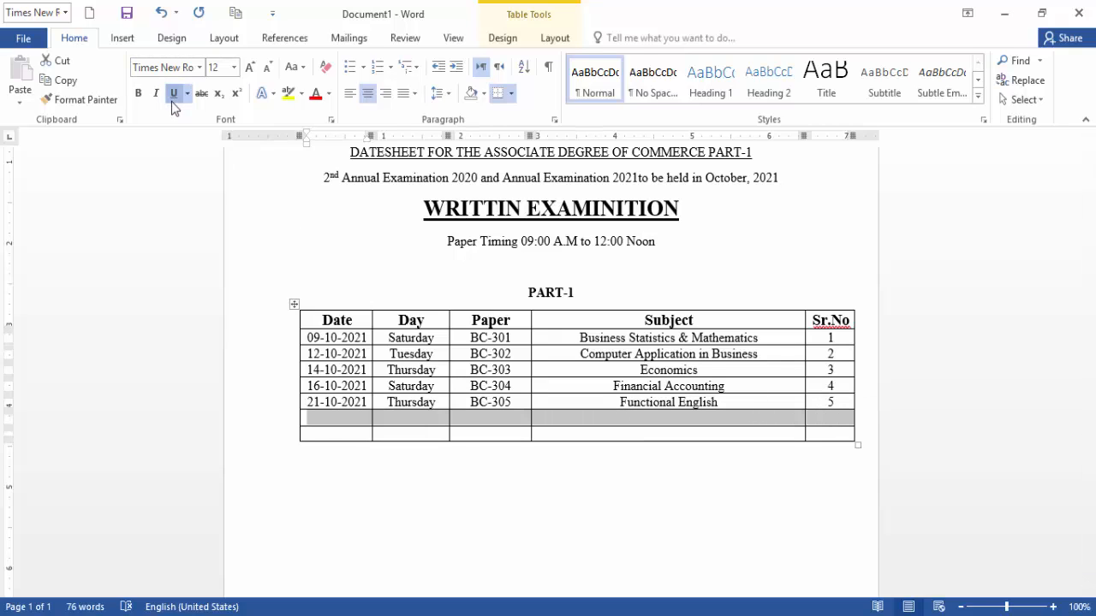
pyautogui.click(173, 94)
pyautogui.click(340, 418)
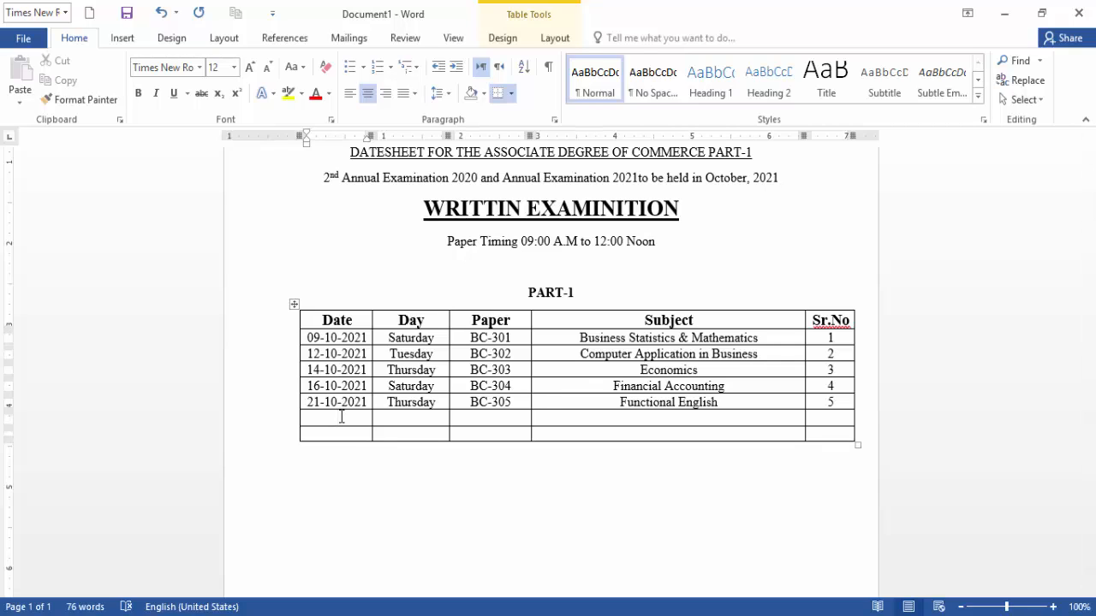
pyautogui.write('23-10-2021')
pyautogui.press('Tab')
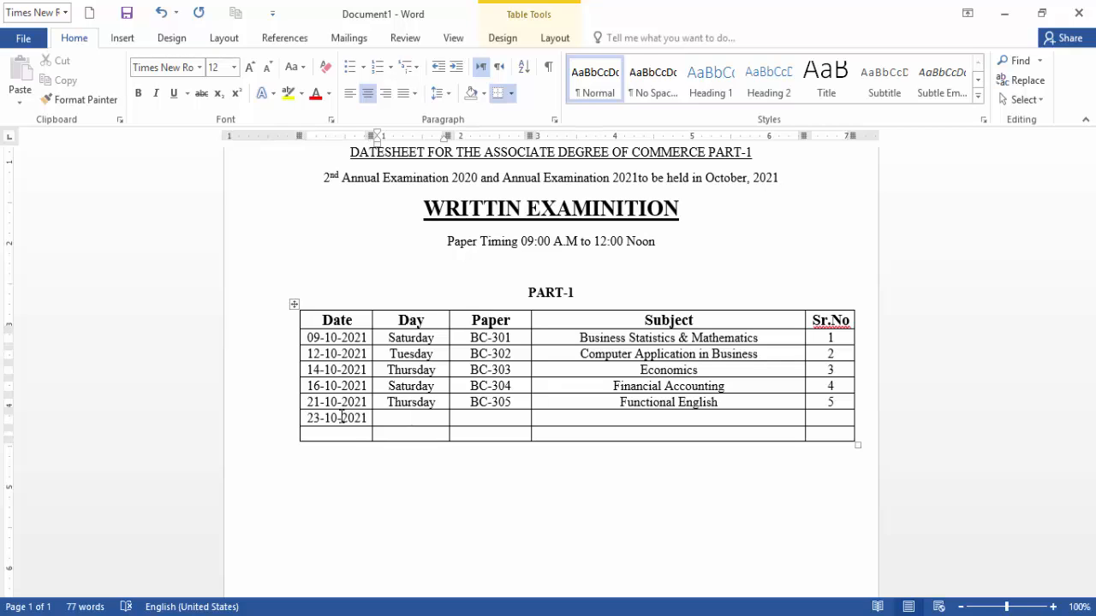
pyautogui.write('Saturday')
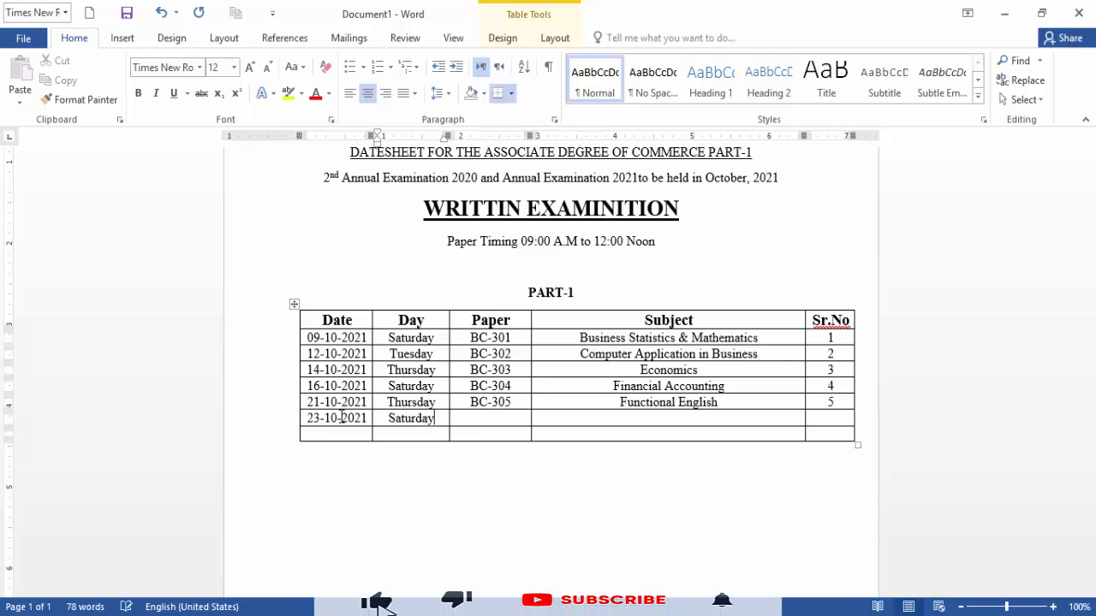
# Complete the row with BC-306, Introduction to Business and serial number 6.
pyautogui.press('Tab')
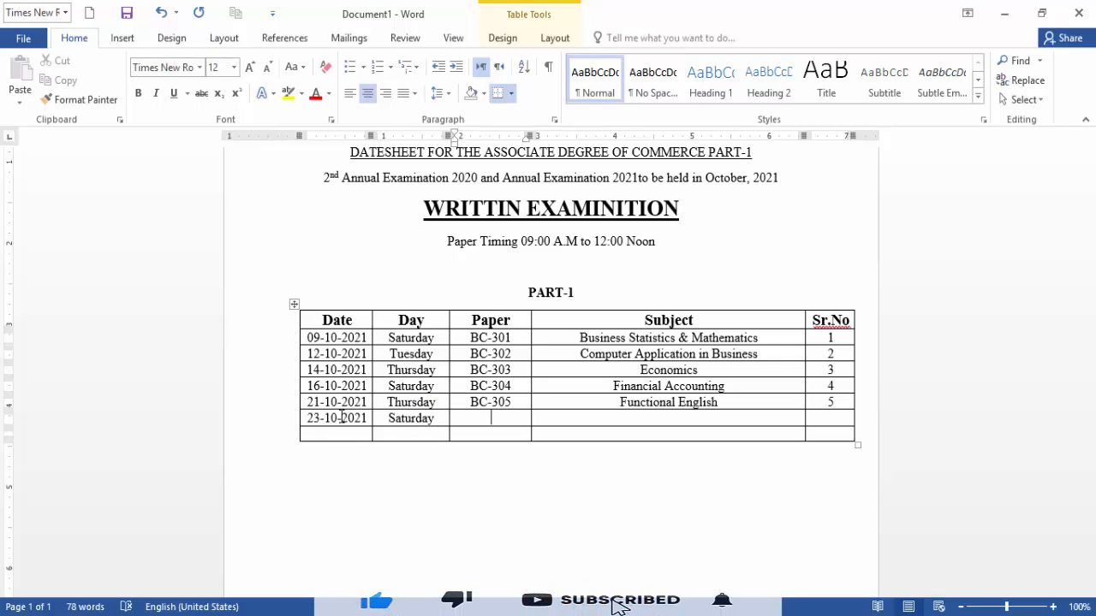
pyautogui.write('BC')
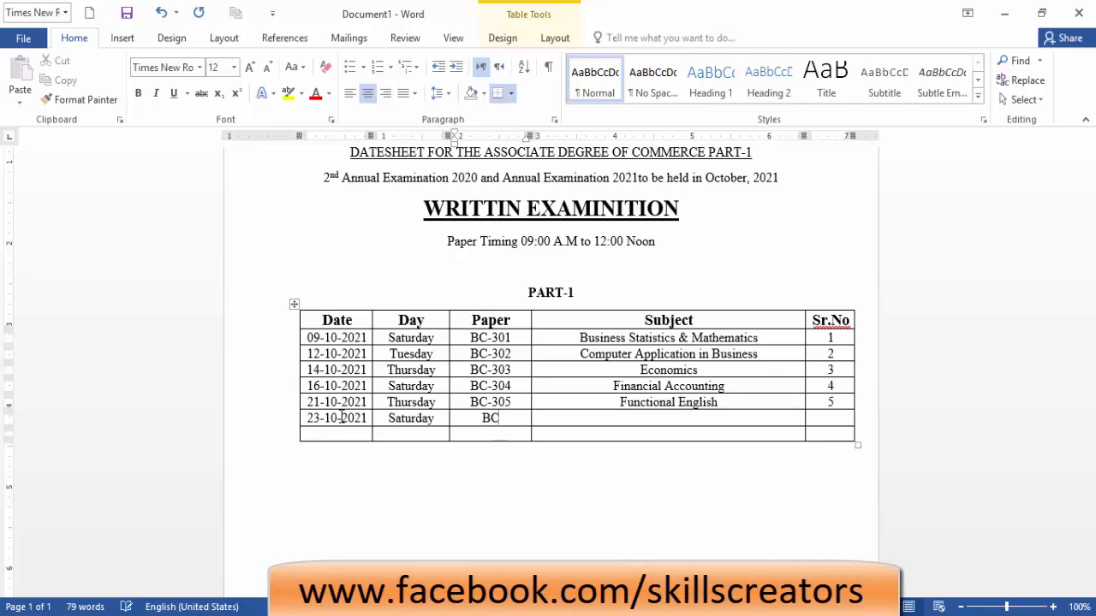
pyautogui.write('-306')
pyautogui.press('Tab')
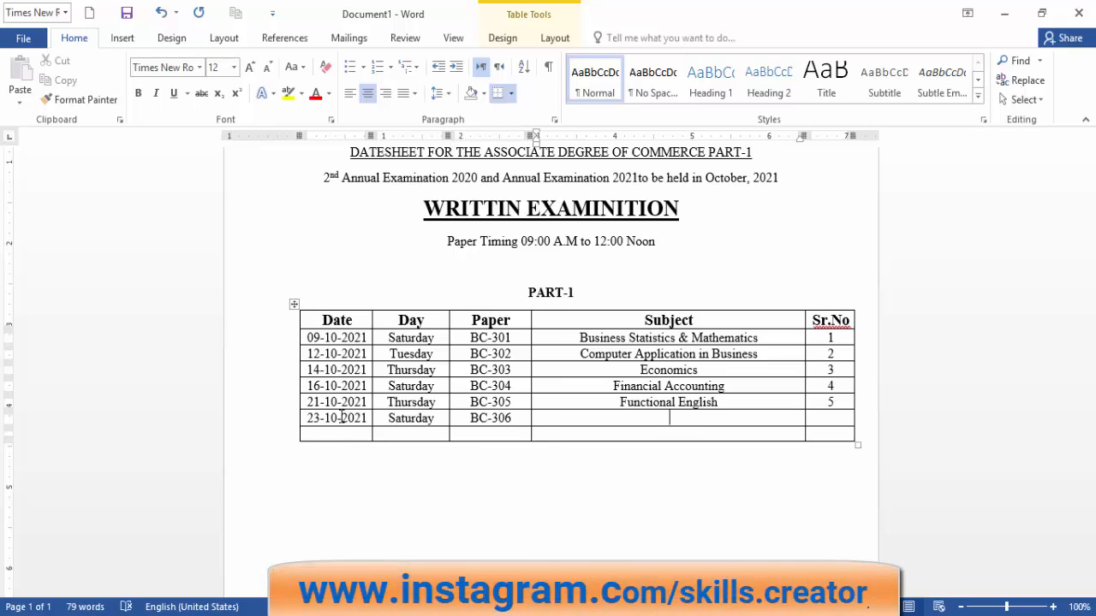
pyautogui.write('Introd')
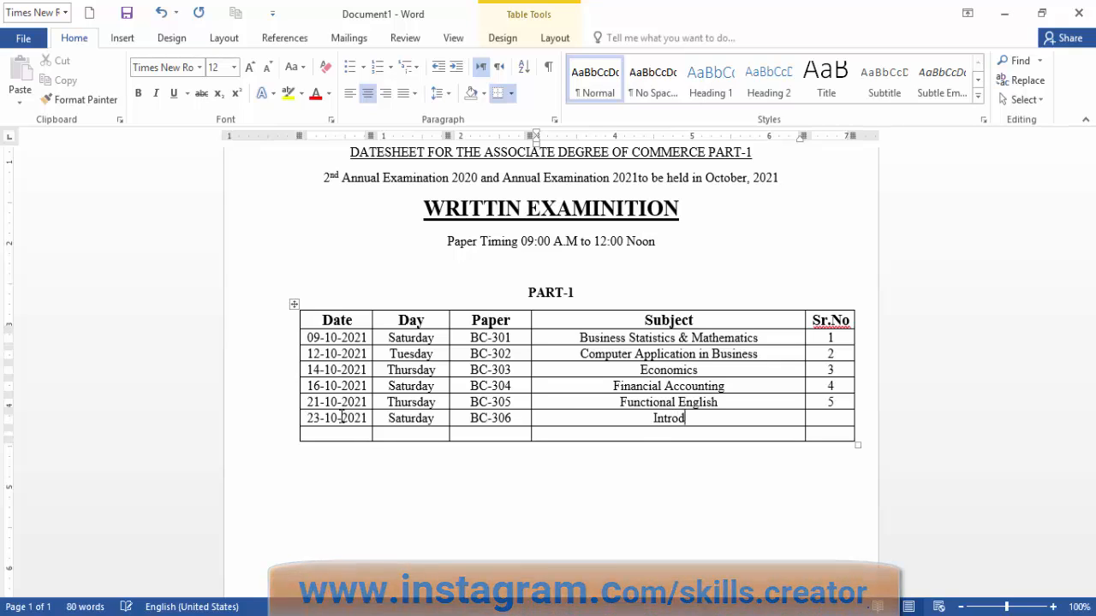
pyautogui.write('uction to ')
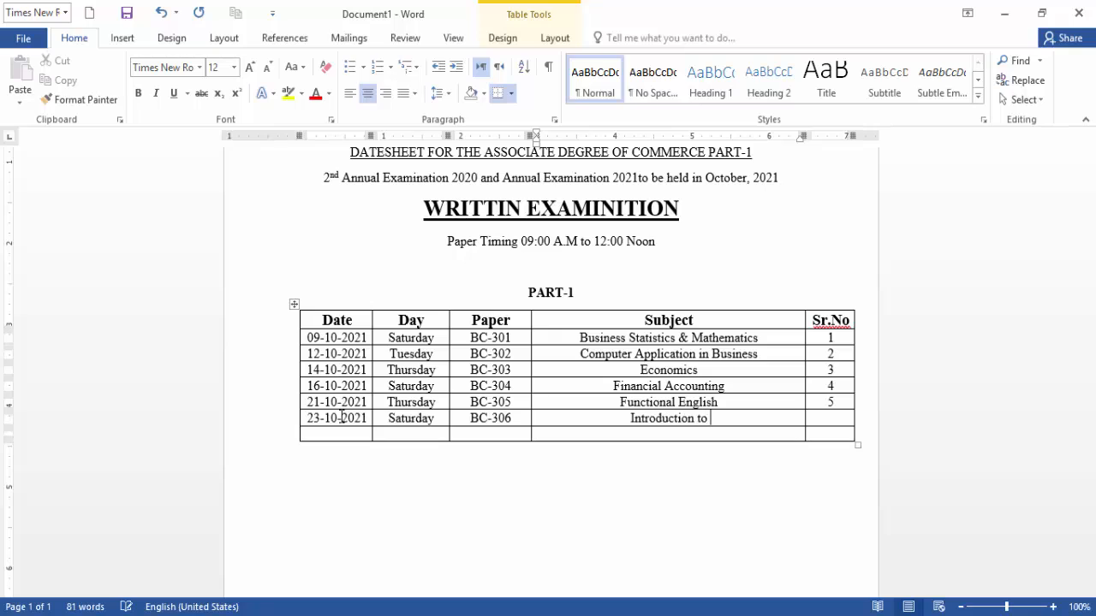
pyautogui.write('Business')
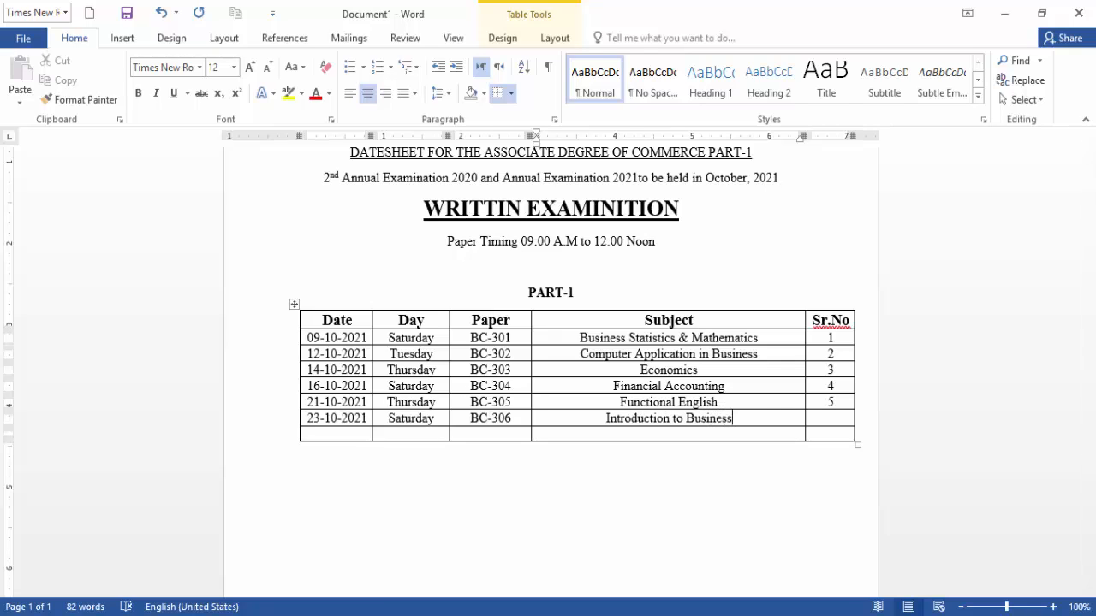
pyautogui.press('Tab')
pyautogui.write('6')
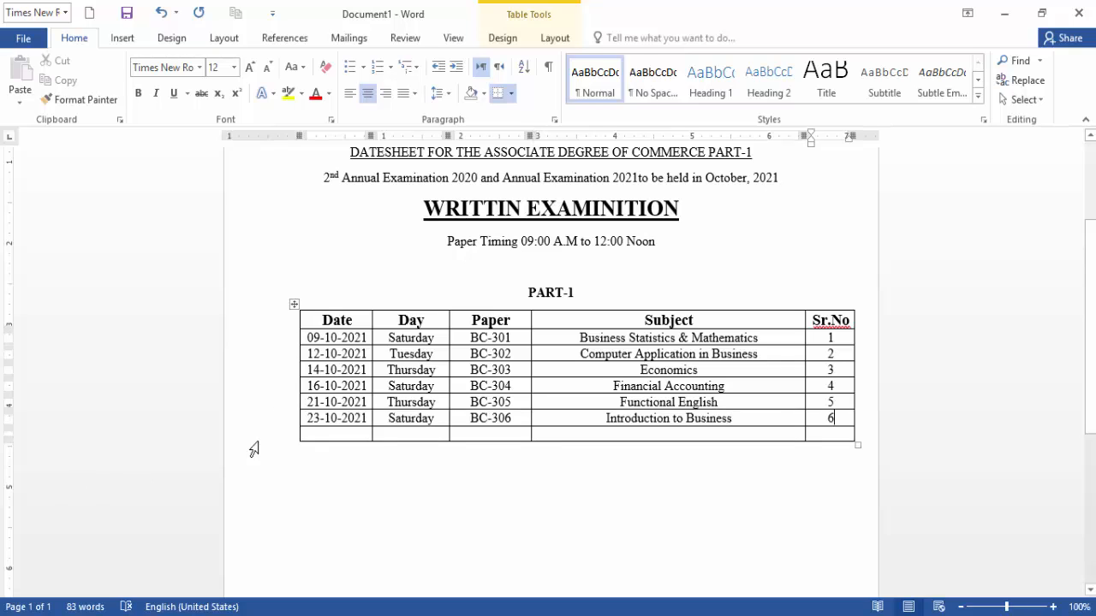
pyautogui.press('Tab')
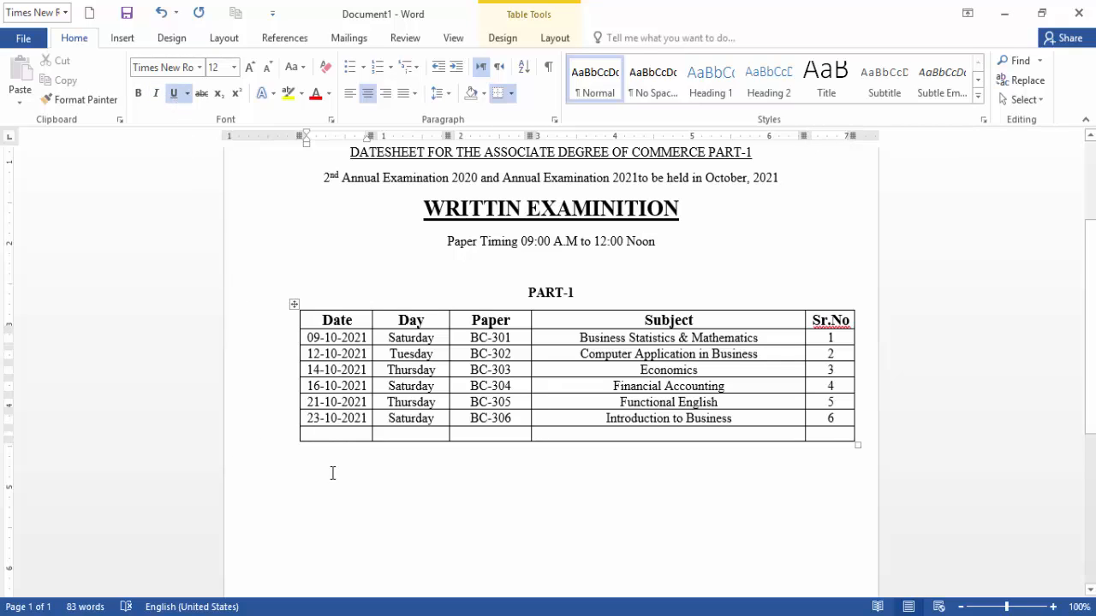
pyautogui.moveTo(326, 434); pyautogui.dragTo(835, 434)
# Enter 26-10-2021, Tuesday and BC-307 in the last row with underlining turned off.
pyautogui.click(173, 92)
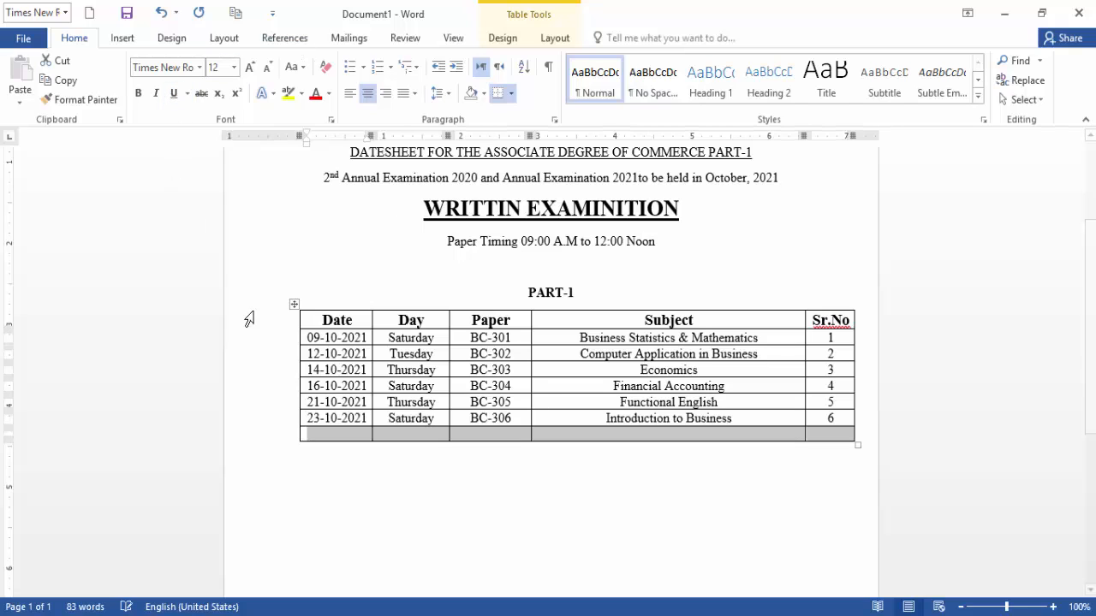
pyautogui.click(336, 434)
pyautogui.write('26-10-21')
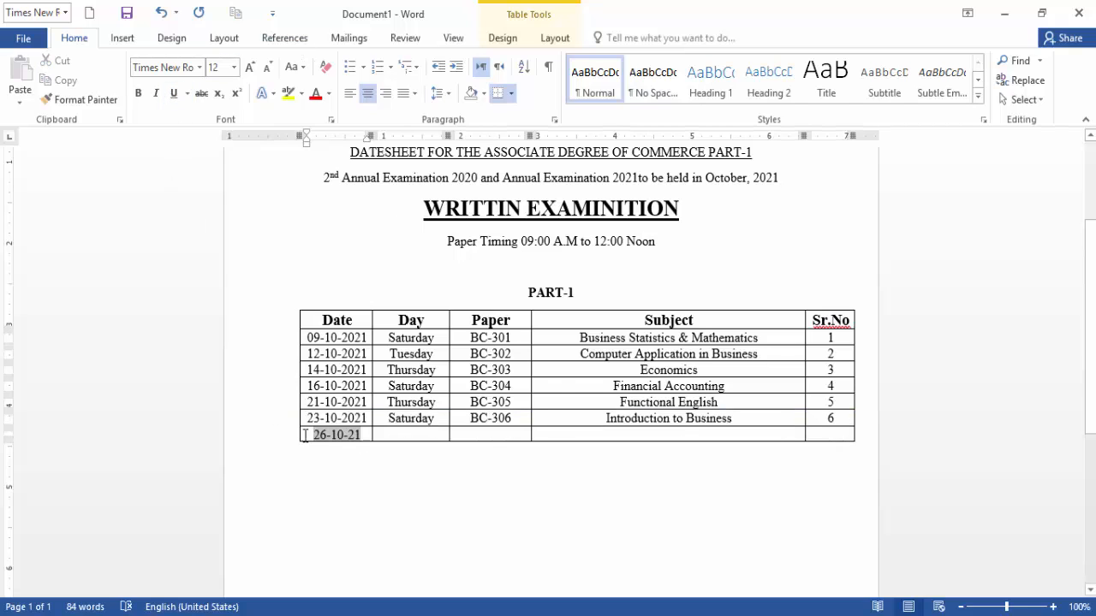
pyautogui.moveTo(362, 435); pyautogui.dragTo(300, 435)
pyautogui.write('26')
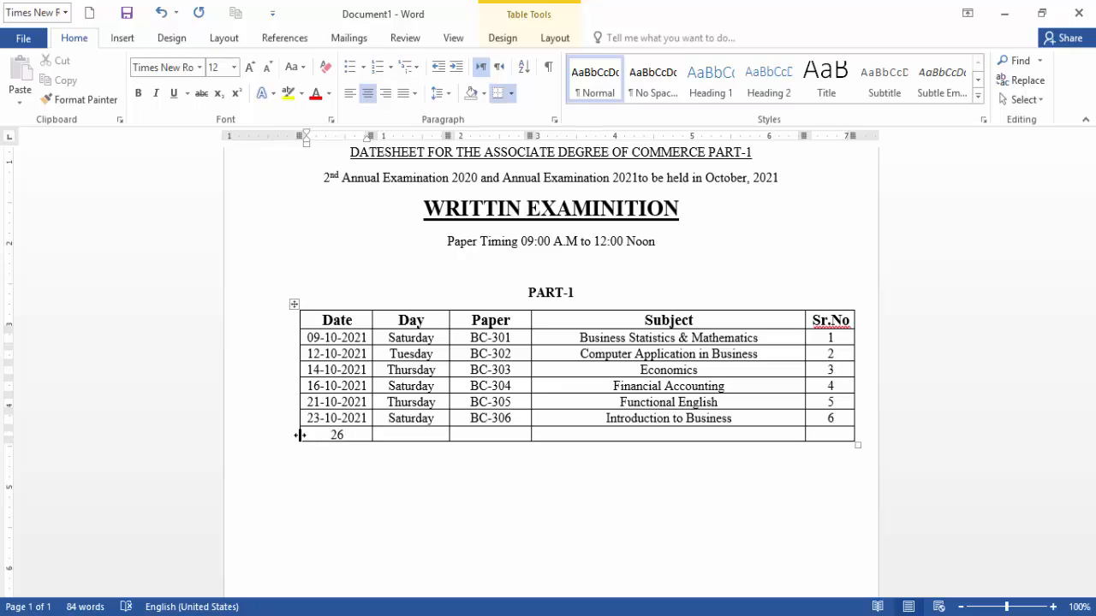
pyautogui.write('-10-2021')
pyautogui.moveTo(300, 439)
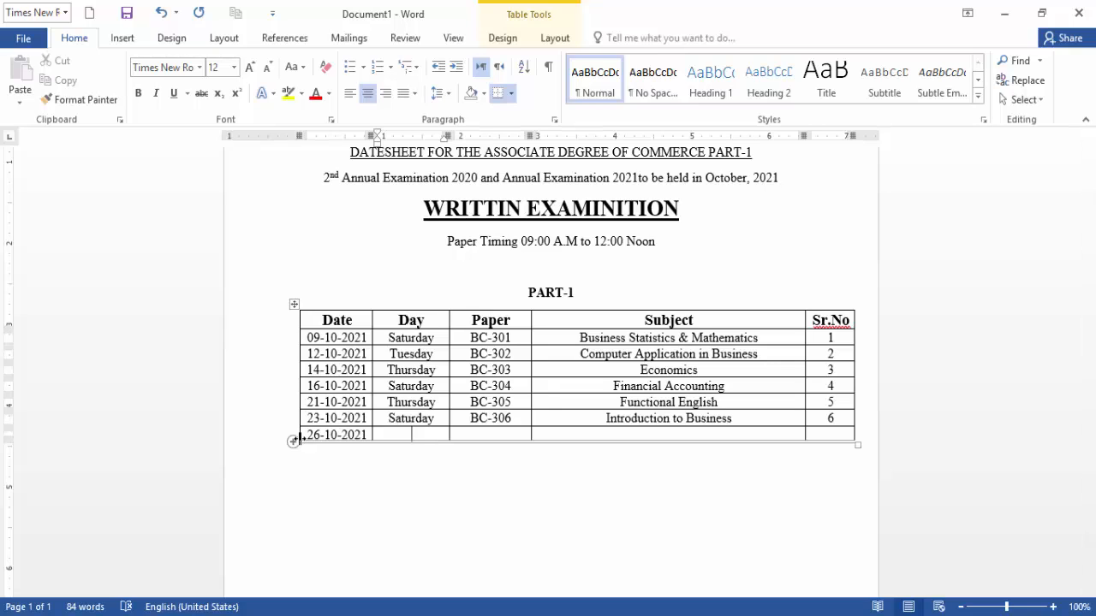
pyautogui.write('T')
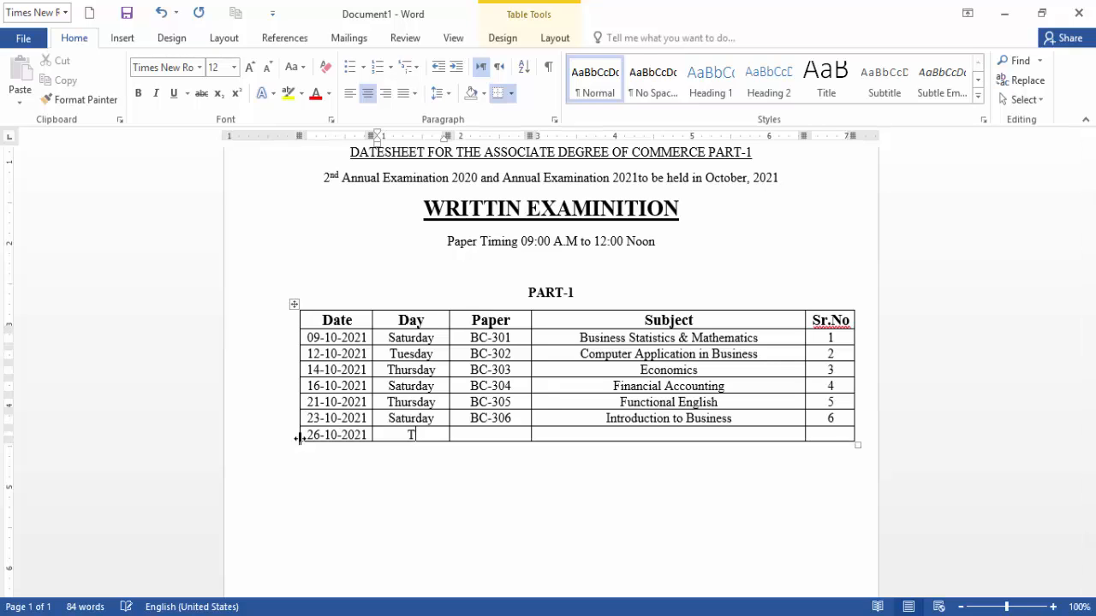
pyautogui.write('ues')
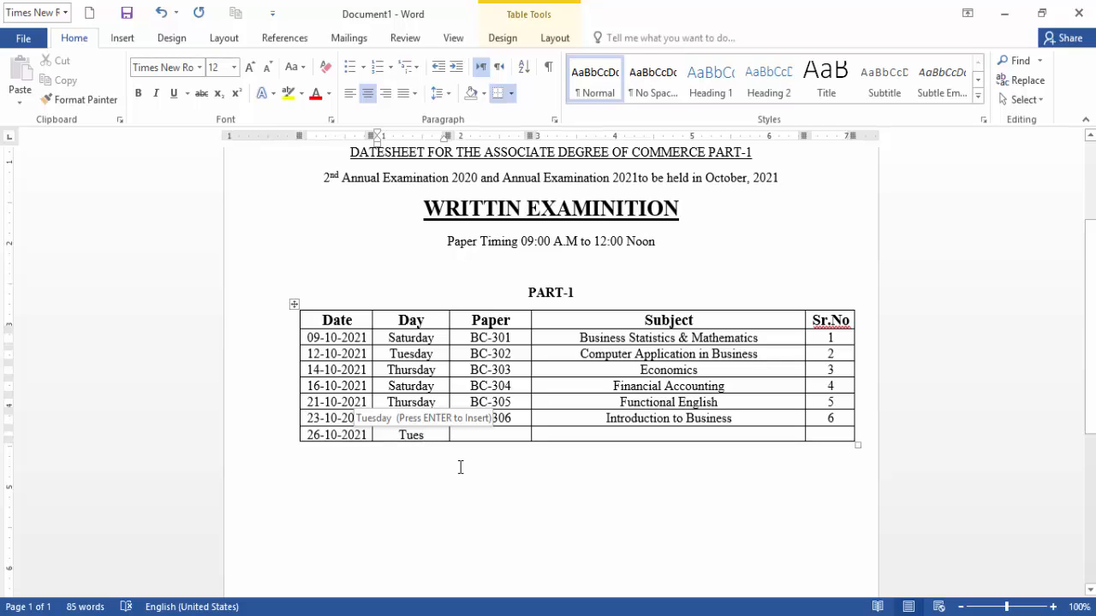
pyautogui.press('Return')
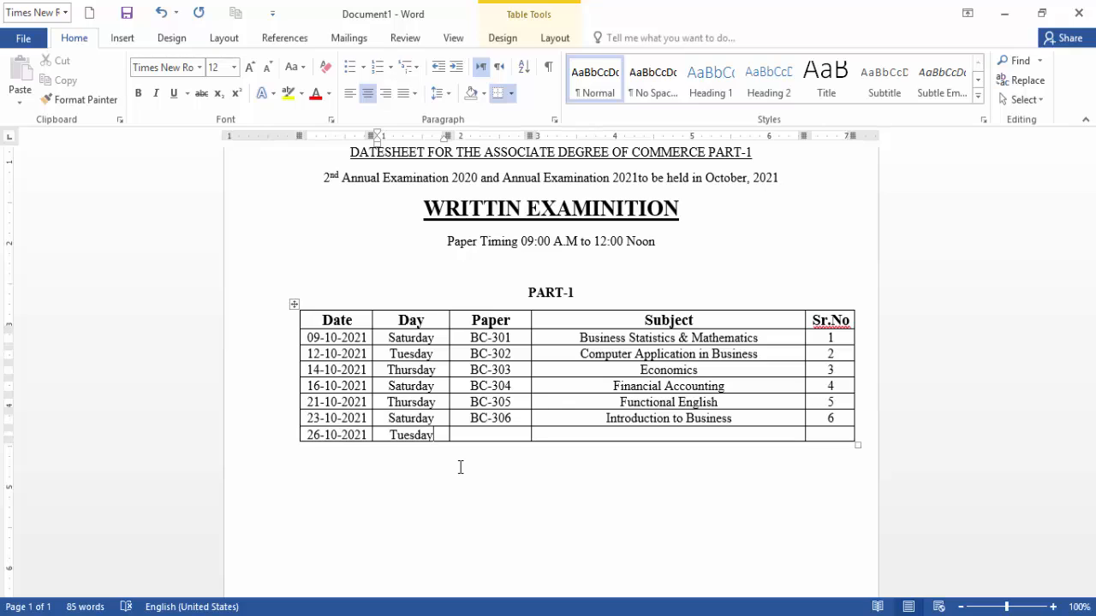
pyautogui.press('Tab')
pyautogui.write('BC-307')
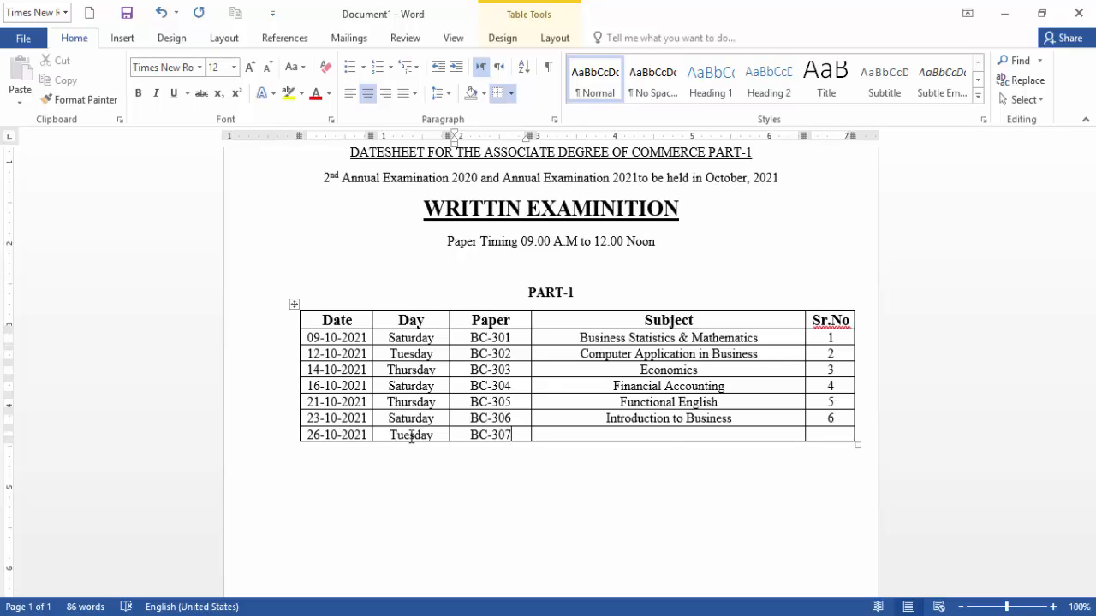
# Enter the subject 'Money, Banking and Finance' in the BC-307 row.
pyautogui.press('Tab')
pyautogui.write('Money')
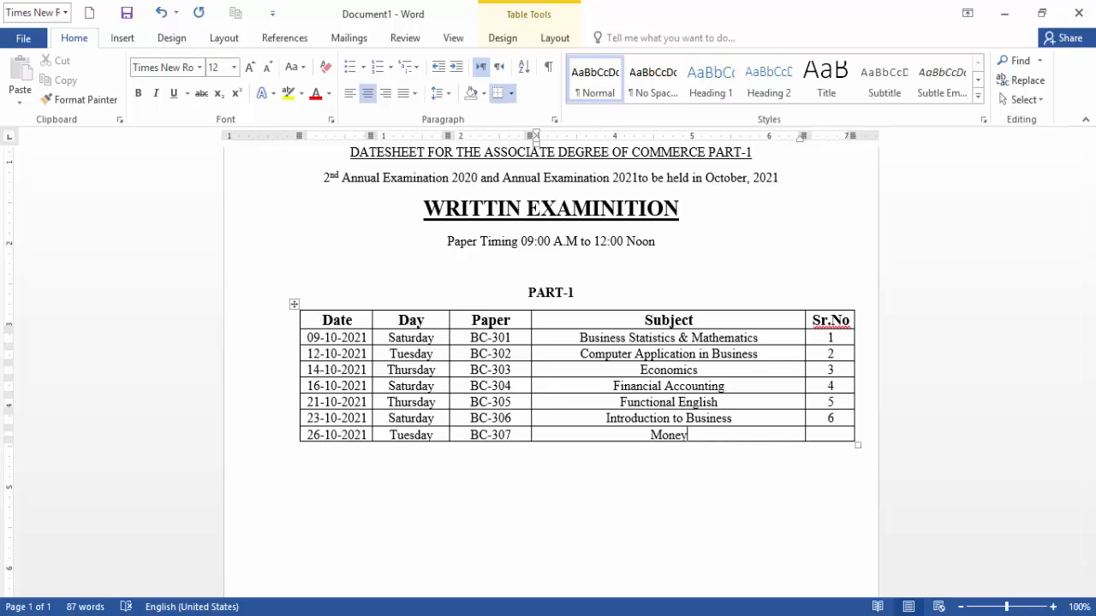
pyautogui.write(', Ban')
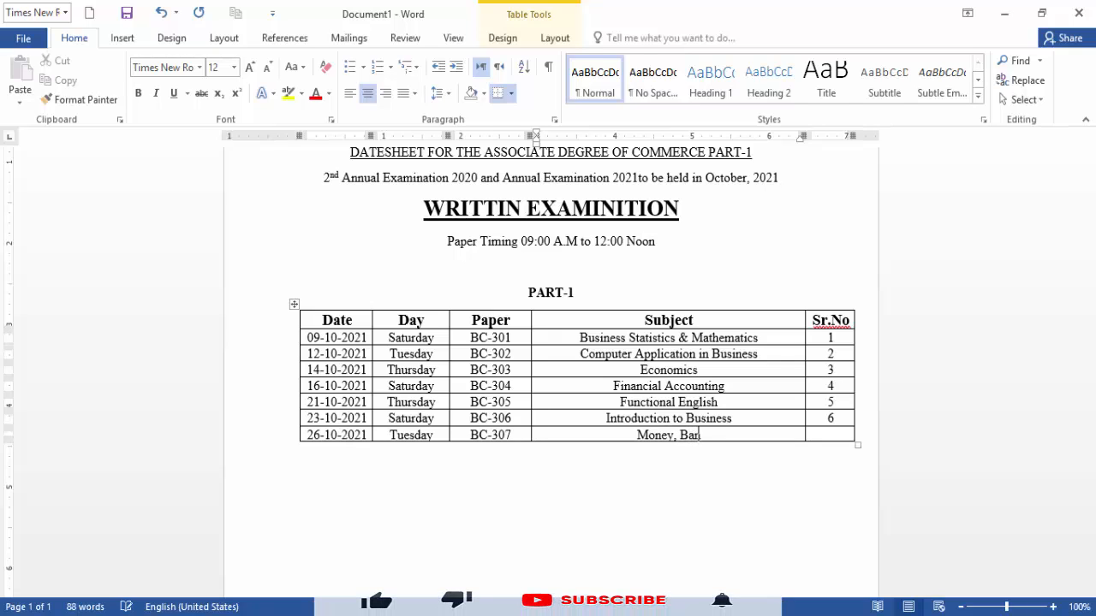
pyautogui.write('king')
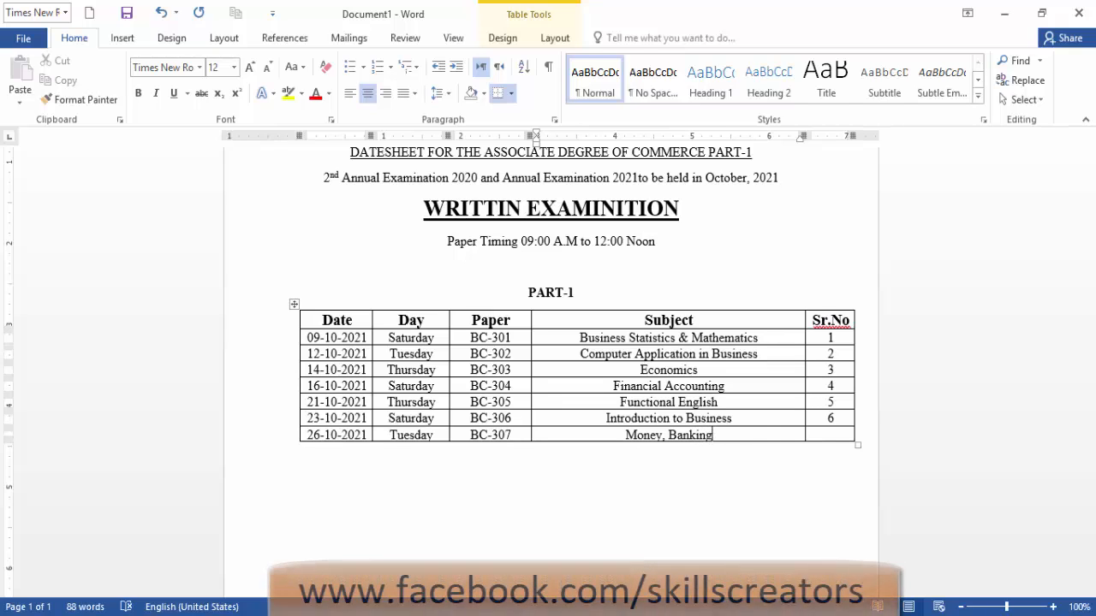
pyautogui.write(' and f')
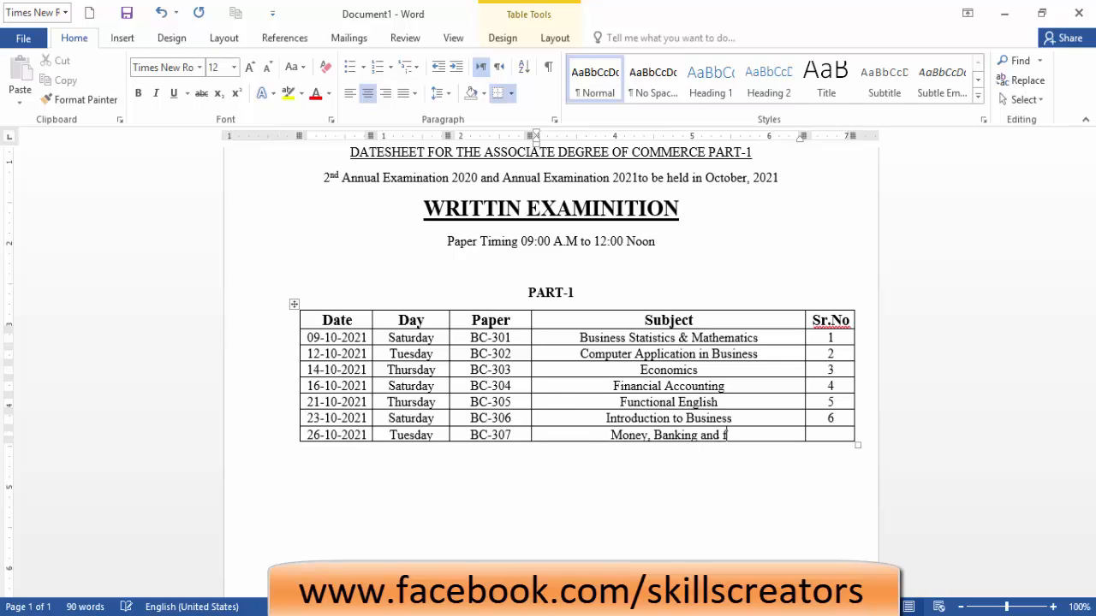
pyautogui.press('BackSpace')
pyautogui.write('Foin')
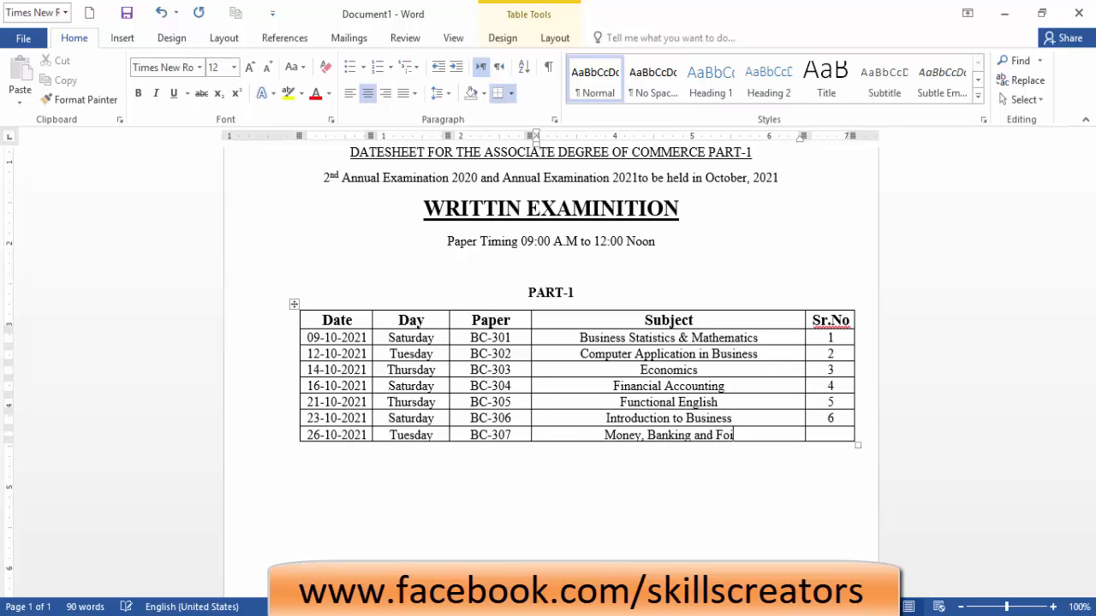
pyautogui.press('BackSpace')
pyautogui.press('BackSpace')
pyautogui.press('BackSpace')
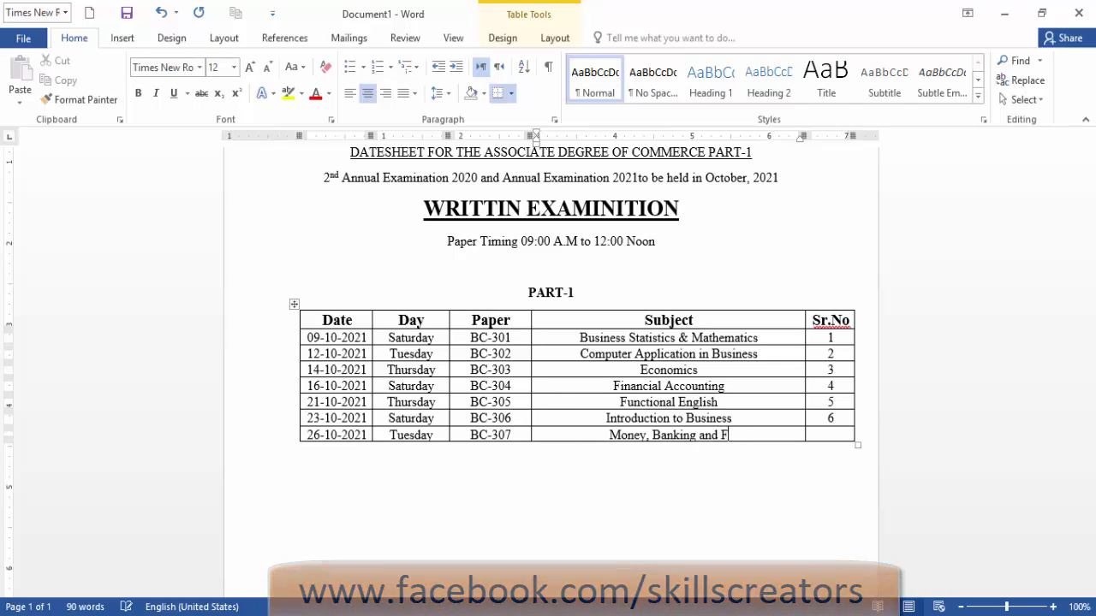
pyautogui.write('inance')
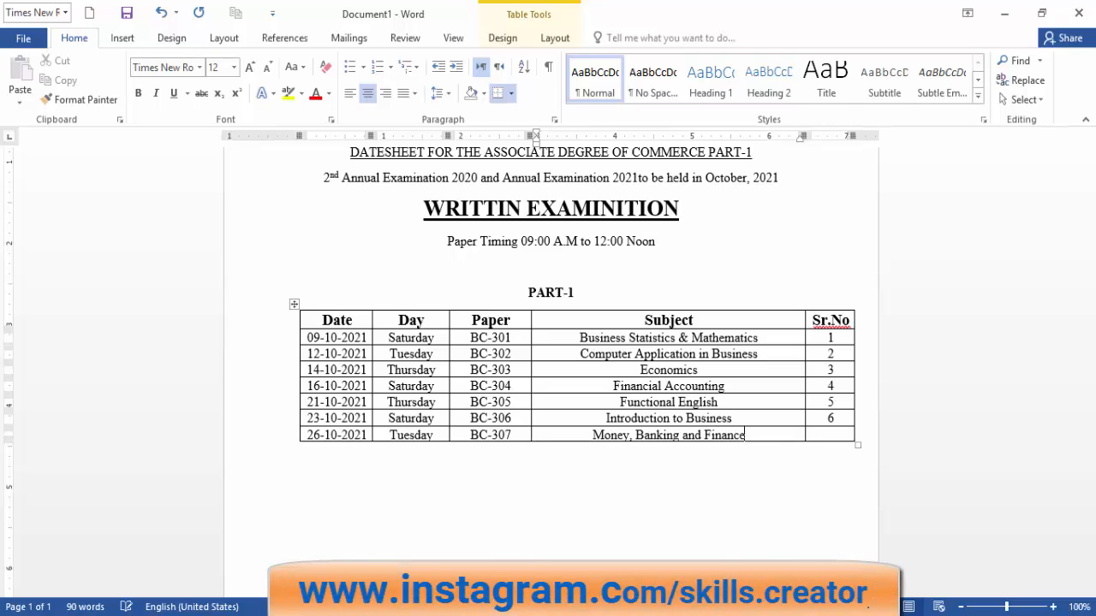
# Give the BC-307 row serial number 7 and add an empty row below.
pyautogui.press('Tab')
pyautogui.write('8')
pyautogui.press('BackSpace')
pyautogui.write('7')
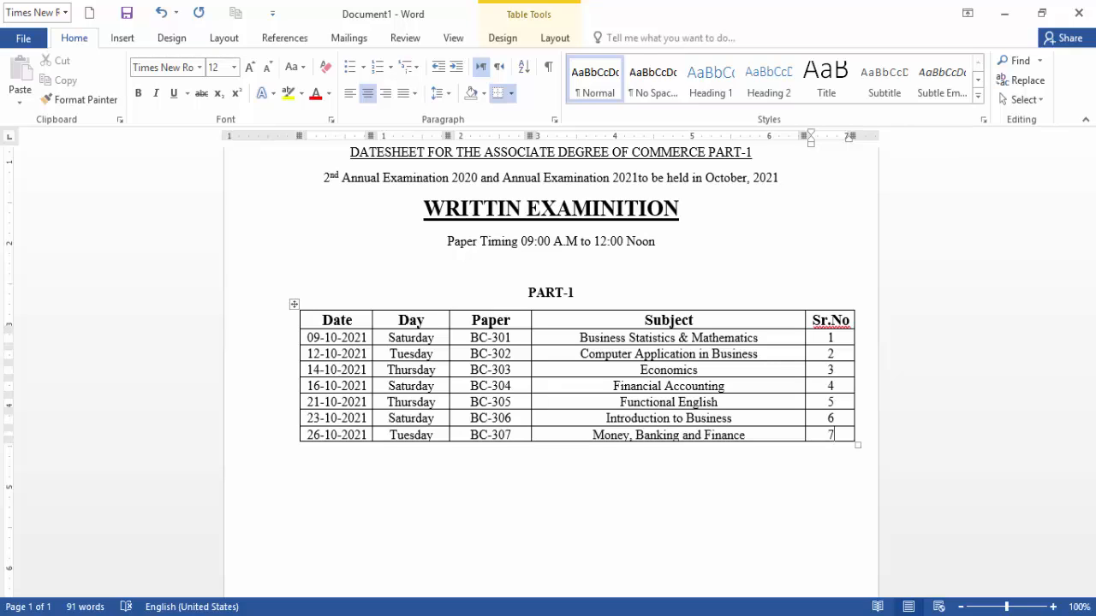
pyautogui.press('Tab')
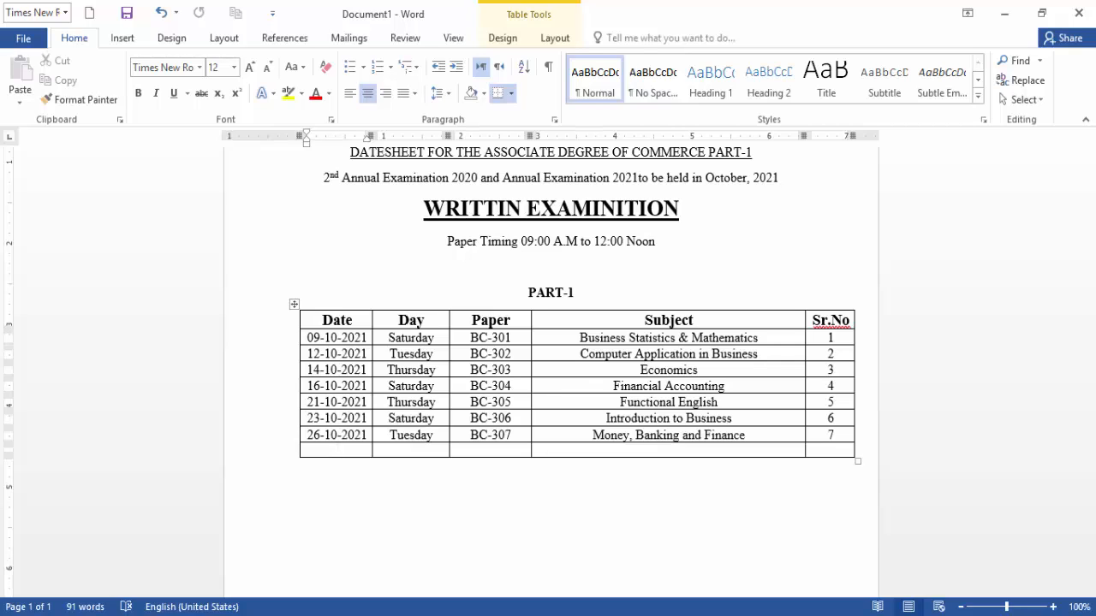
# Enter 28-10-2021, Thursday and BC-308 in the new row.
pyautogui.write('28-10-2021')
pyautogui.press('Tab')
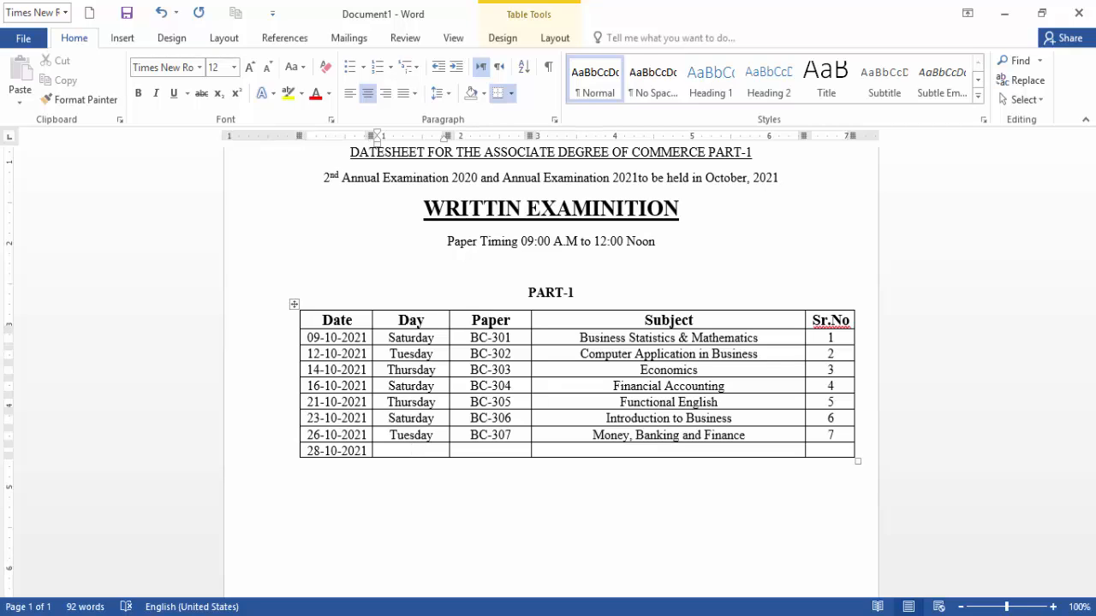
pyautogui.write('Thurs')
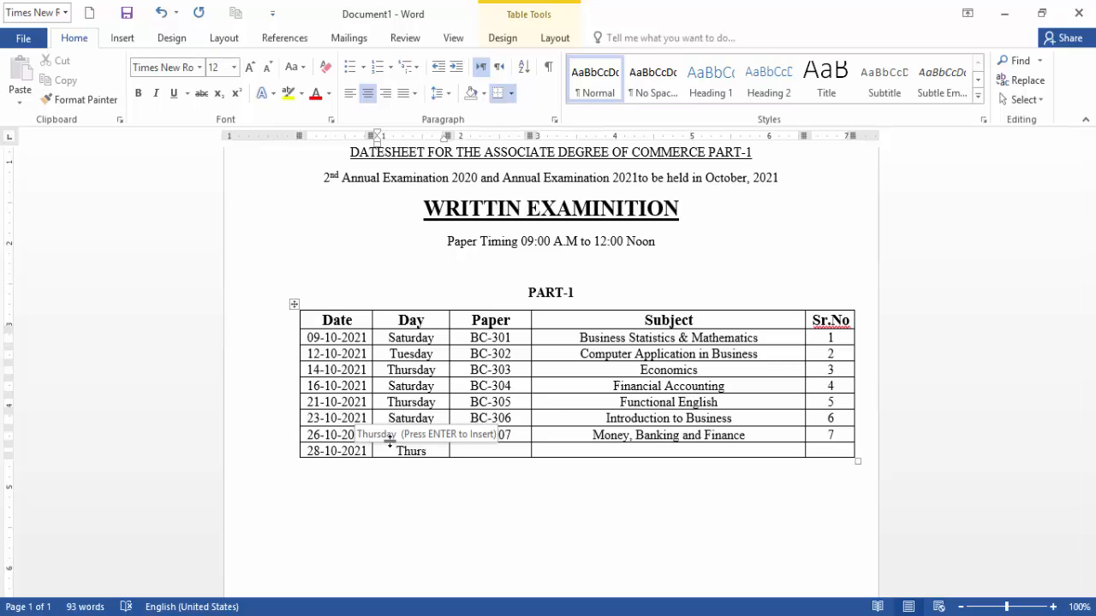
pyautogui.press('Return')
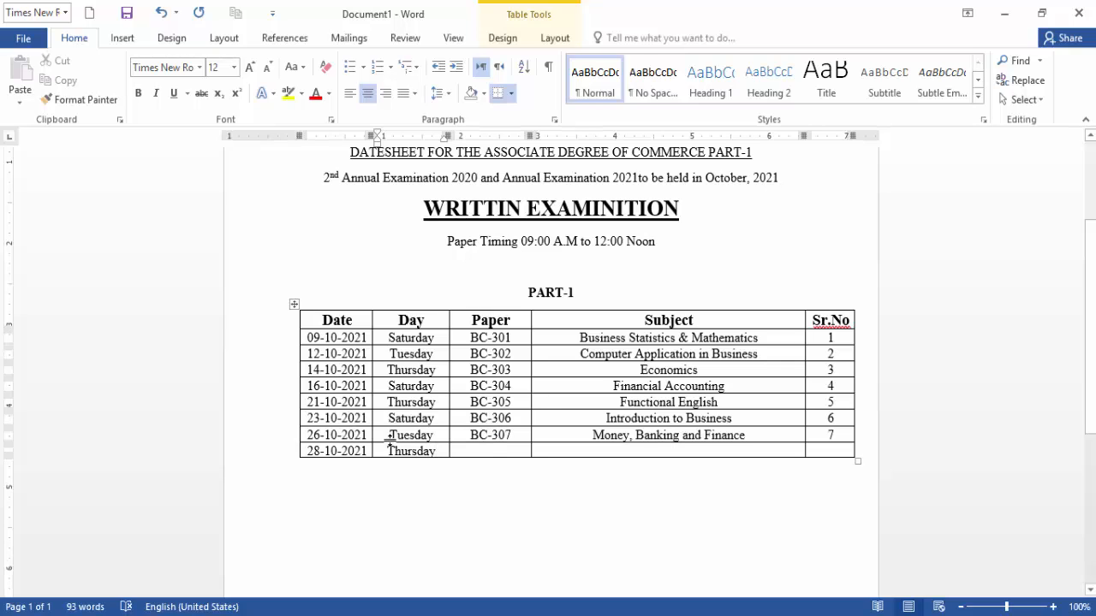
pyautogui.press('Tab')
pyautogui.write('BC')
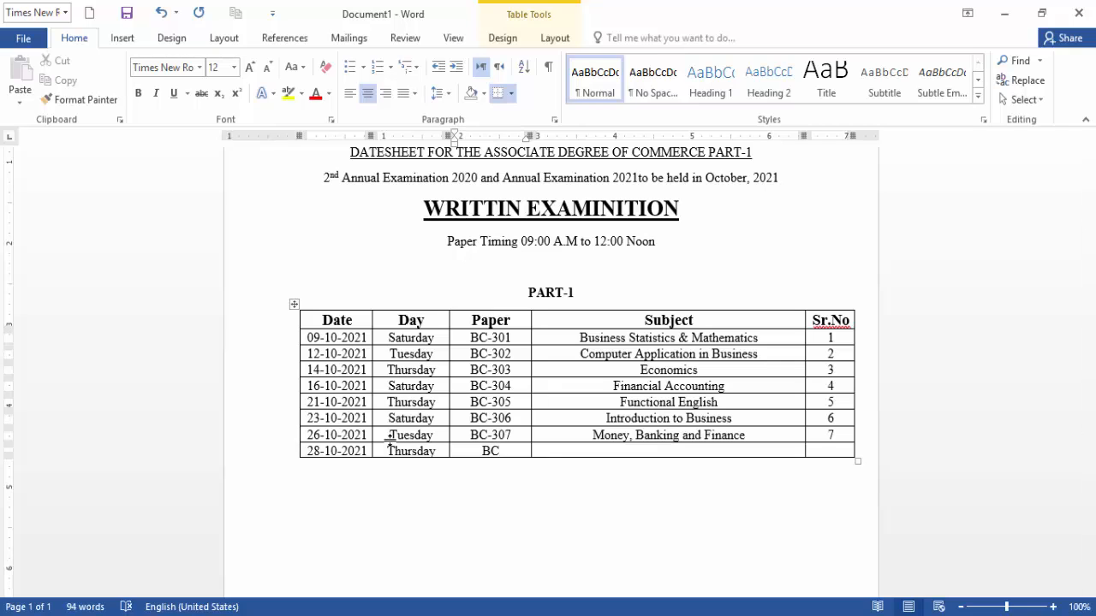
pyautogui.write('-308')
# Enter the subject 'Islamic Studies / Ethical Behaviour (for non muslims)' in the new row.
pyautogui.press('Tab')
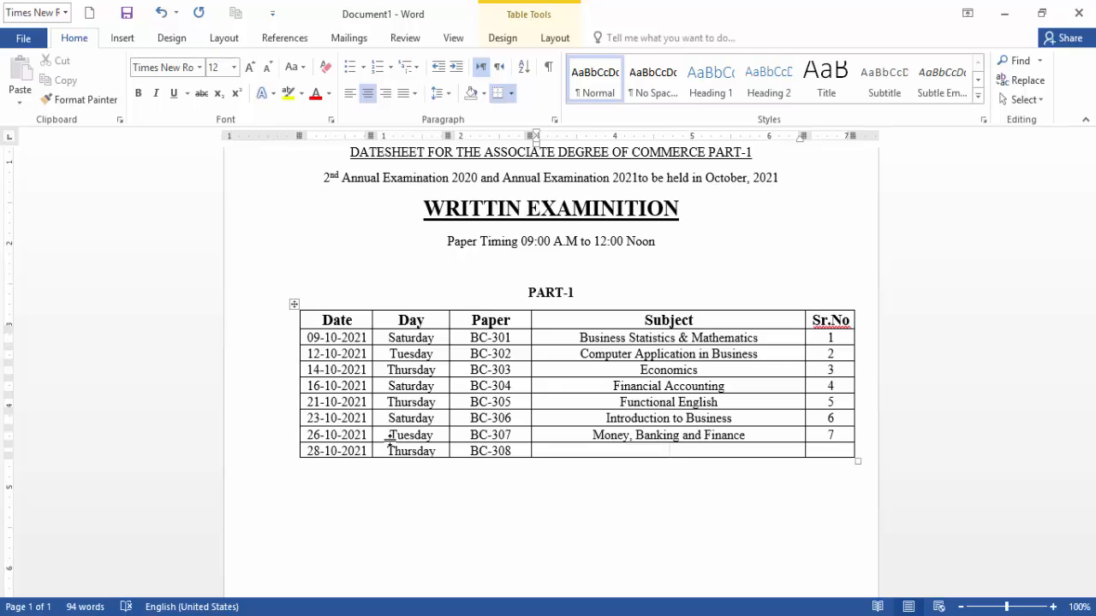
pyautogui.write('Islamic Studies')
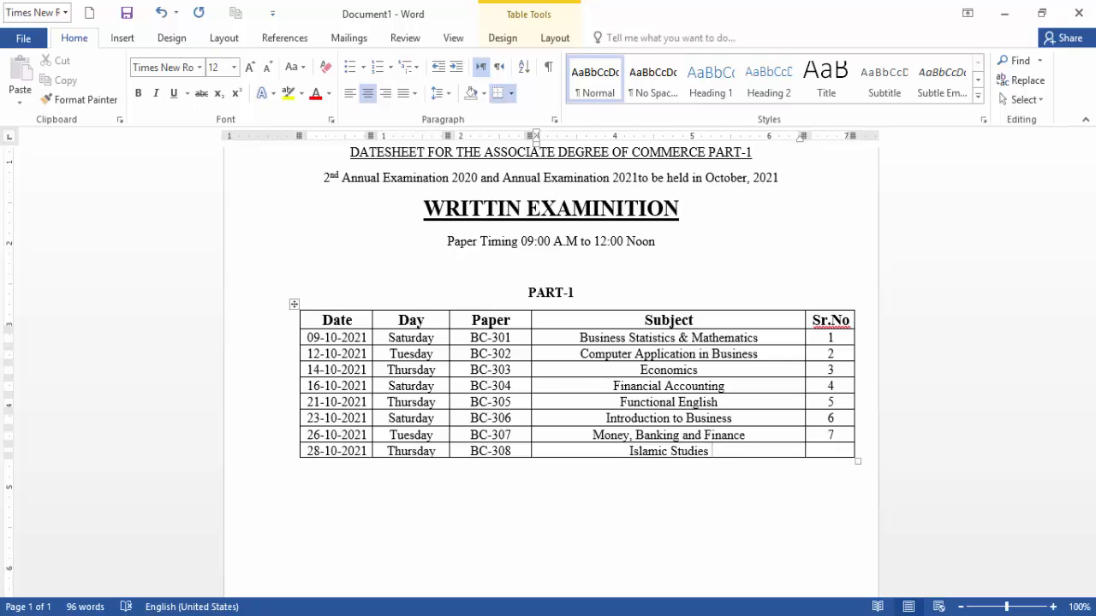
pyautogui.write(' /')
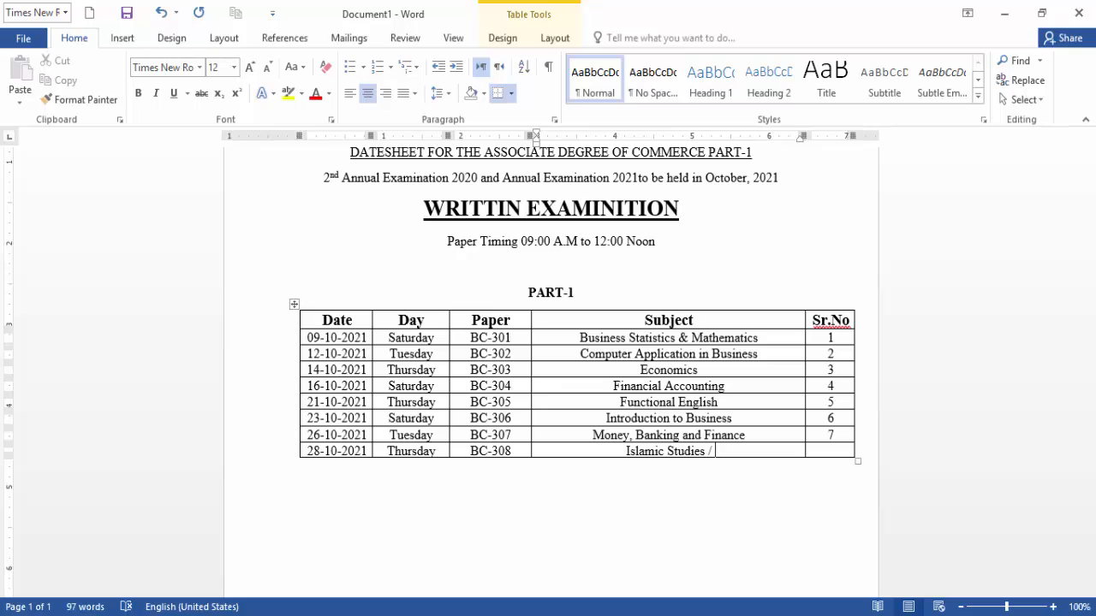
pyautogui.write('Ethical')
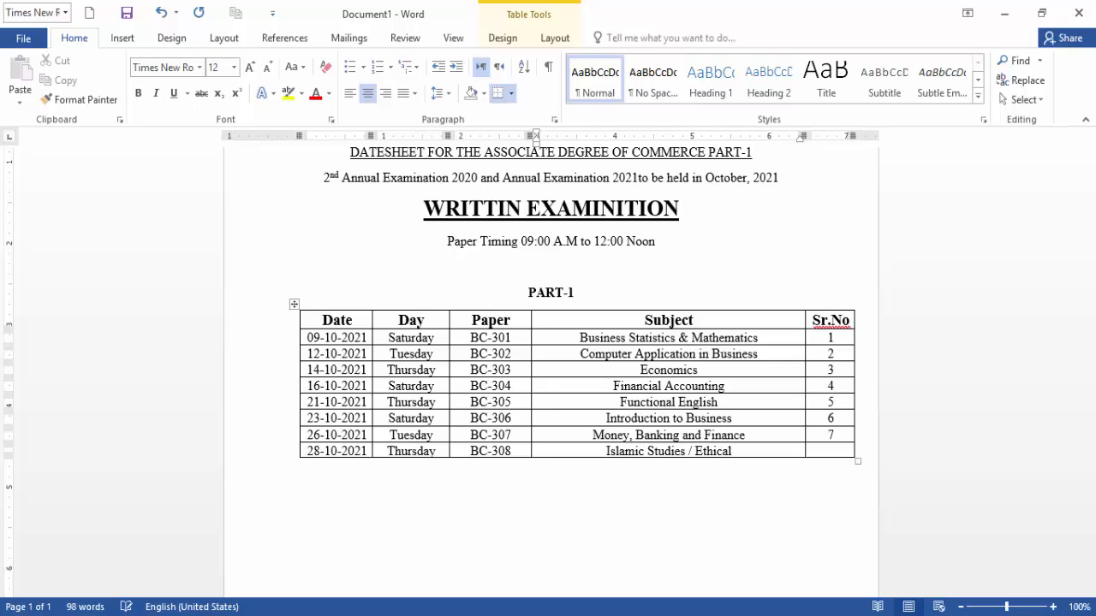
pyautogui.write(' Be')
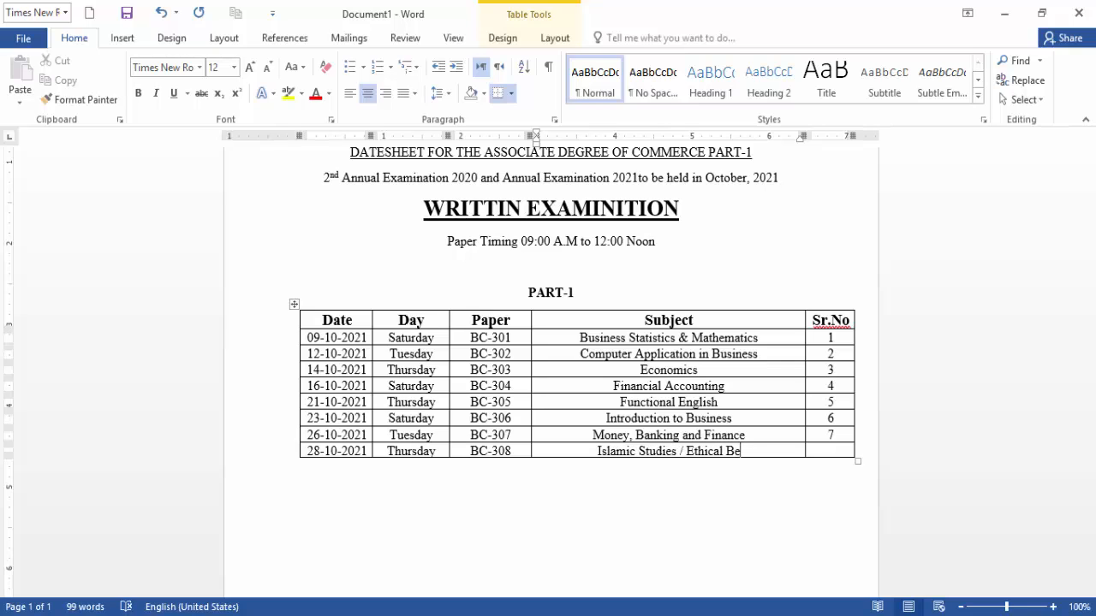
pyautogui.write('havi')
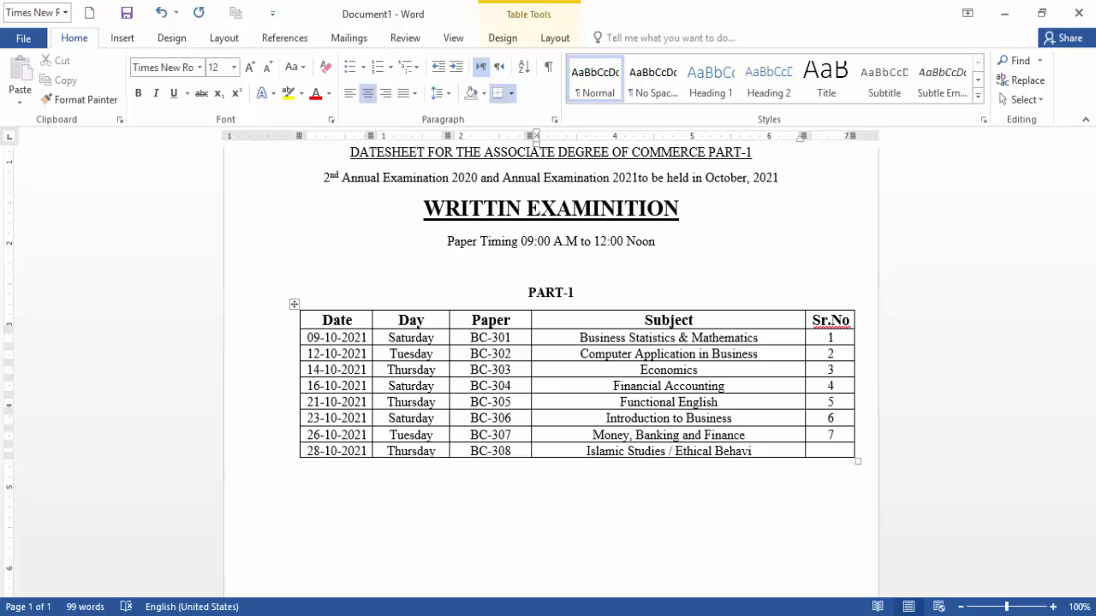
pyautogui.write('our')
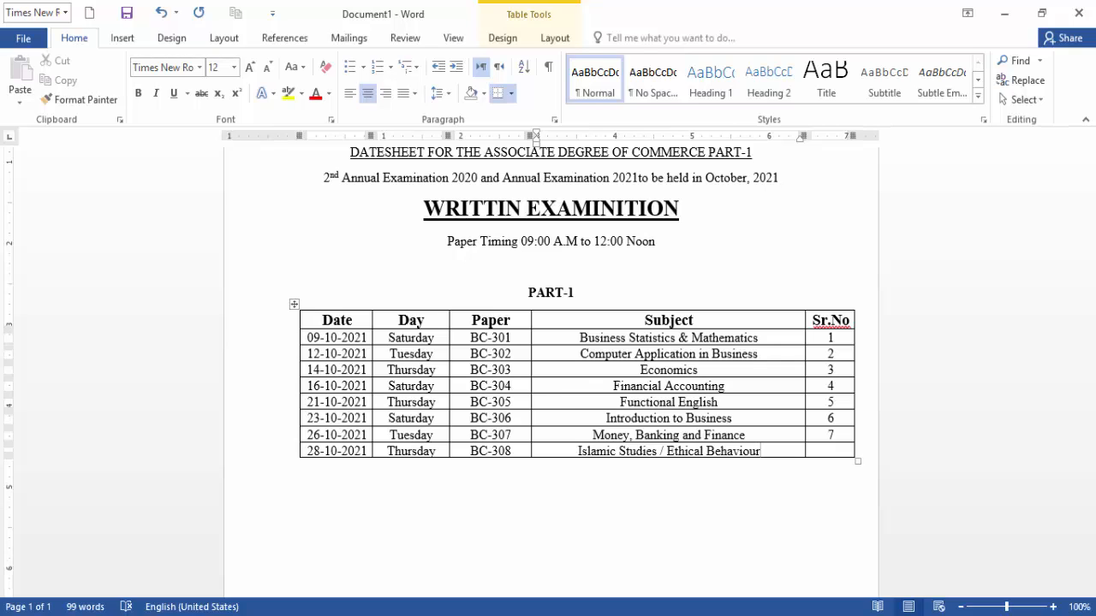
pyautogui.write('(')
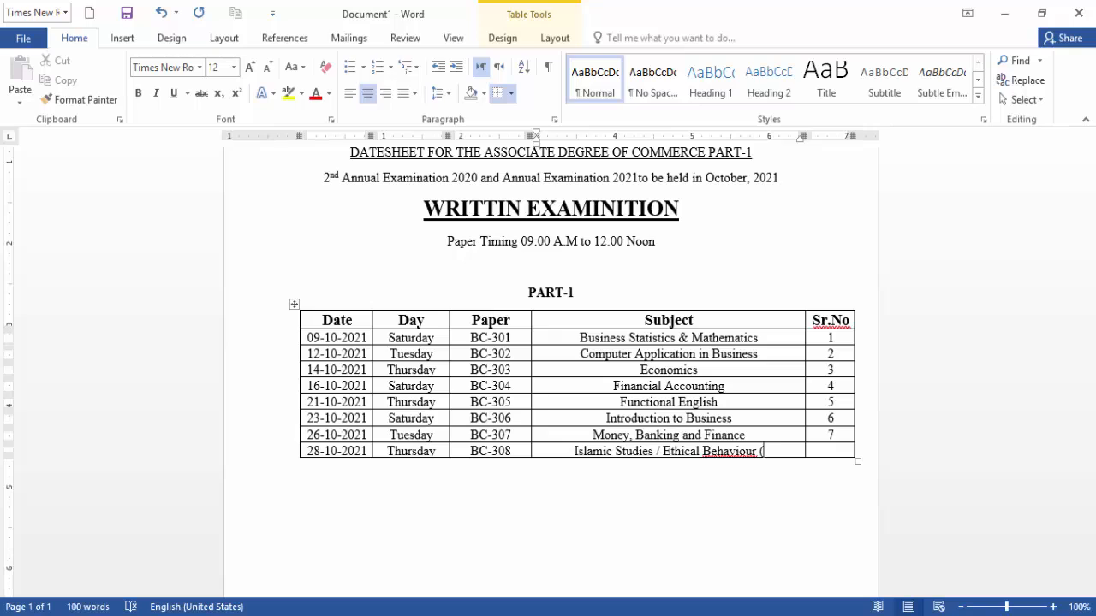
pyautogui.write('for non')
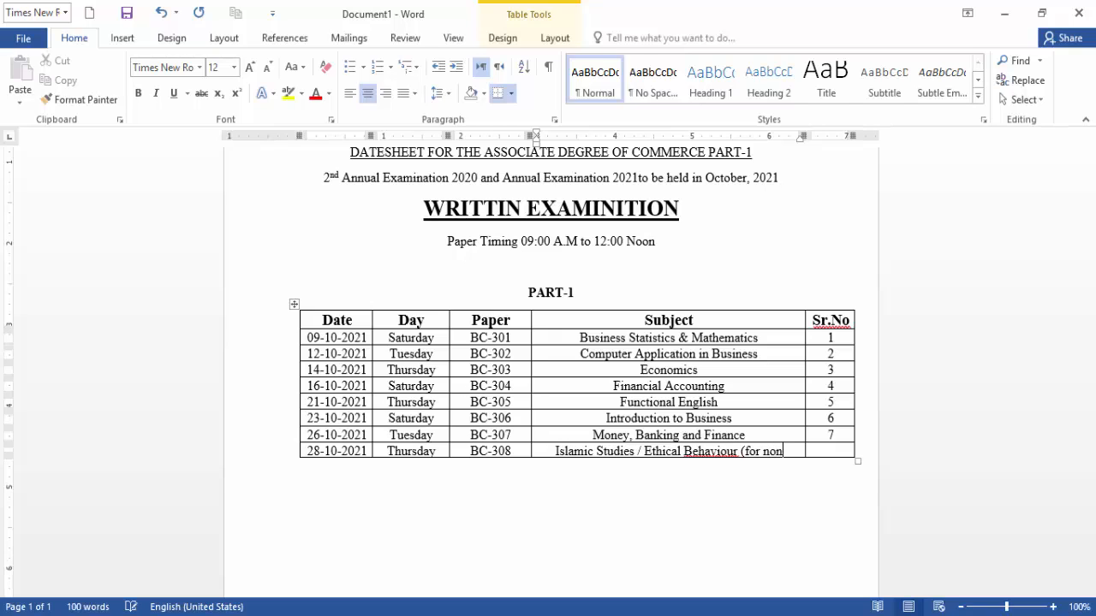
pyautogui.write(' mus')
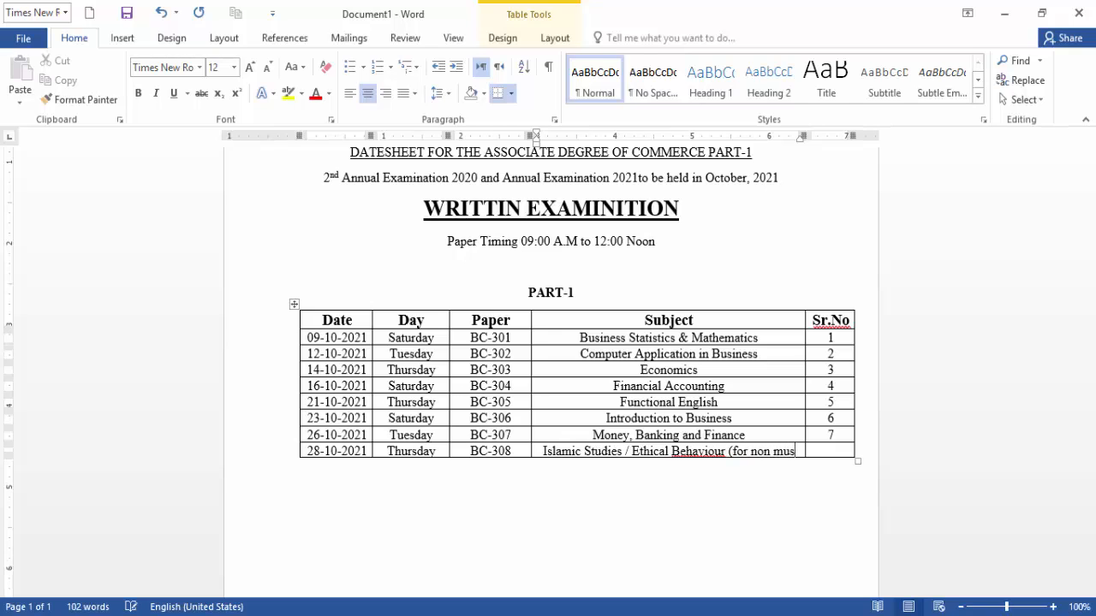
pyautogui.write('lims')
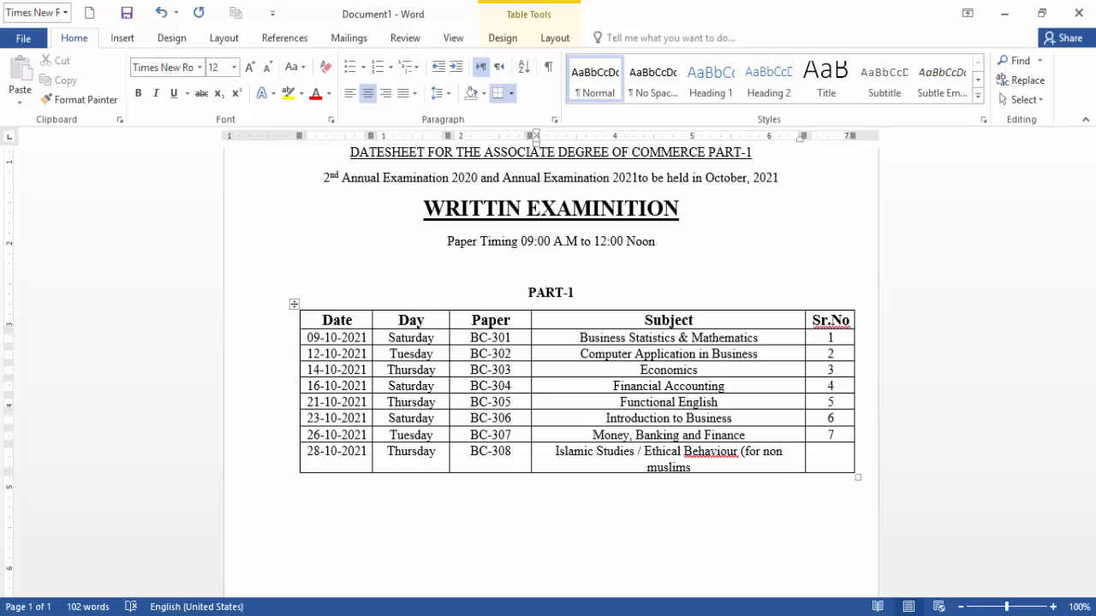
pyautogui.write(')')
# Capitalise the n of 'non' and the m of 'muslims' in the BC-308 subject.
pyautogui.click(763, 452)
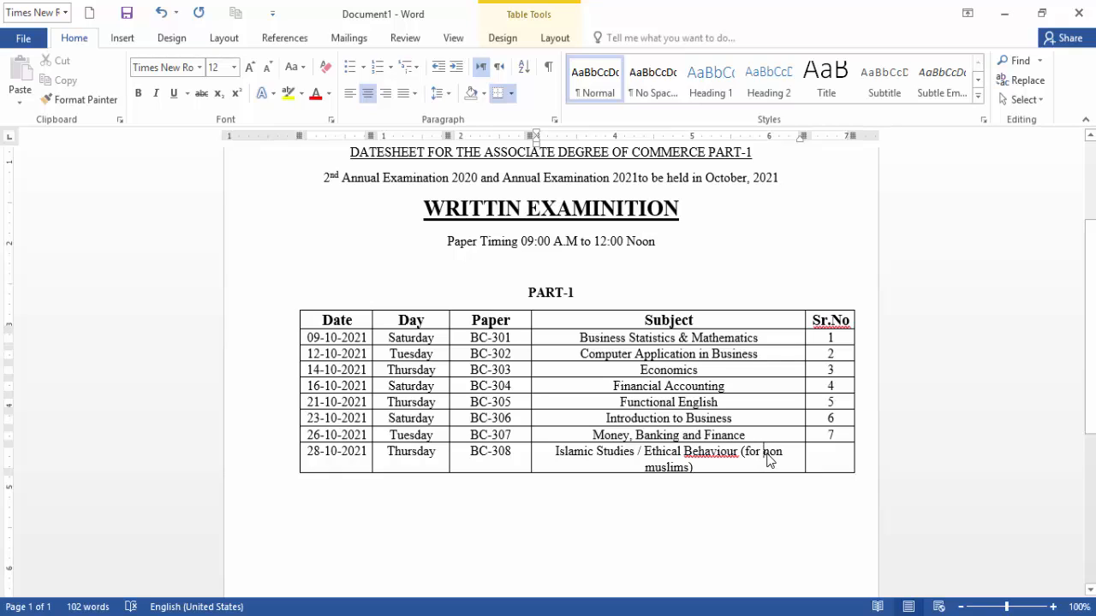
pyautogui.moveTo(767, 455); pyautogui.dragTo(769, 455)
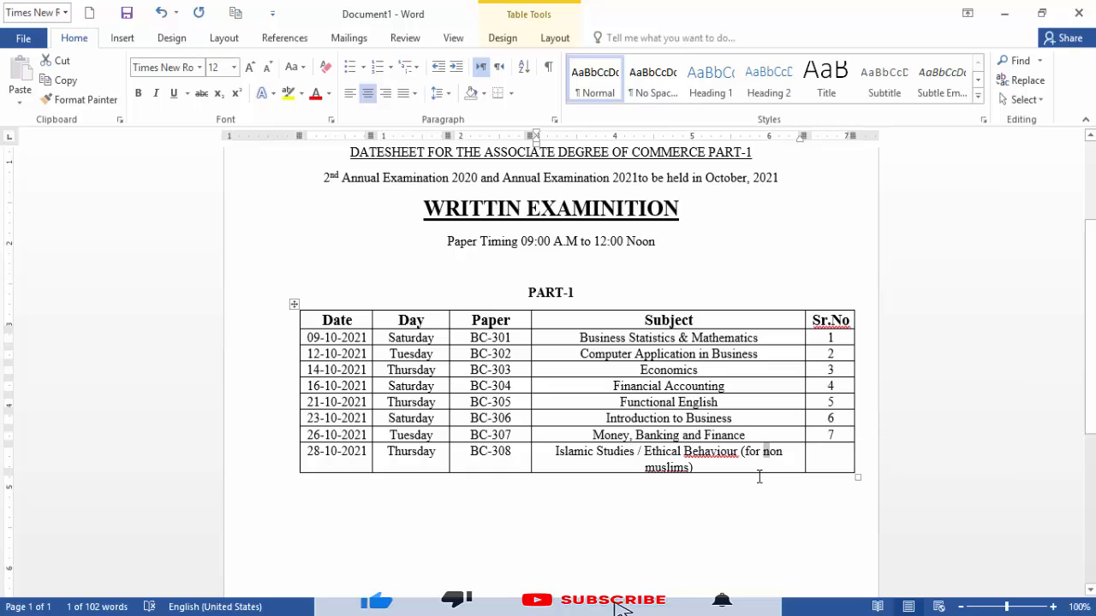
pyautogui.write('N')
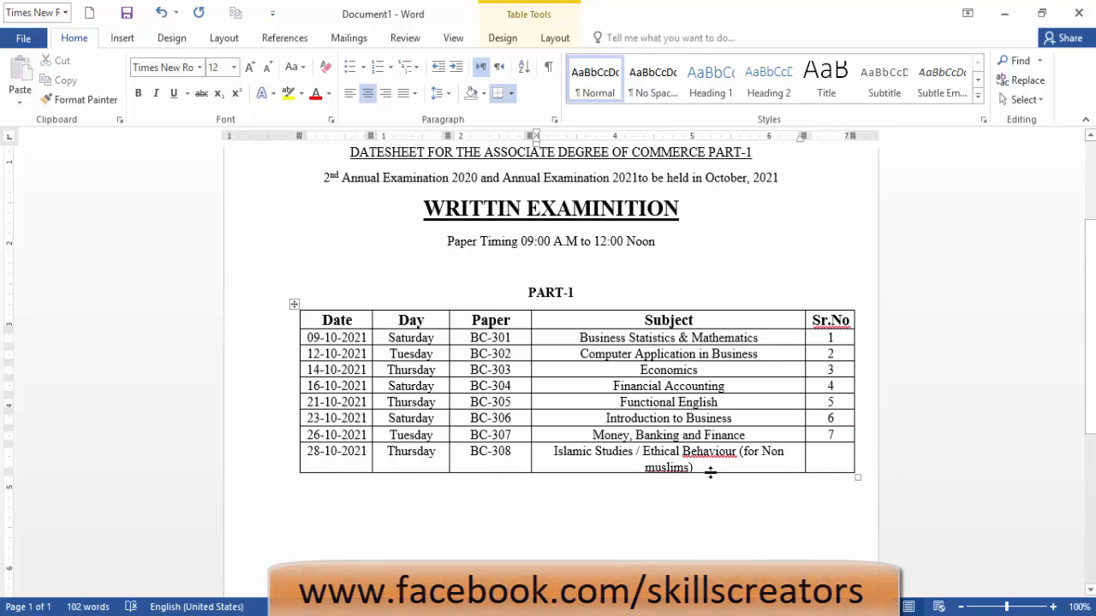
pyautogui.moveTo(645, 467); pyautogui.dragTo(651, 468)
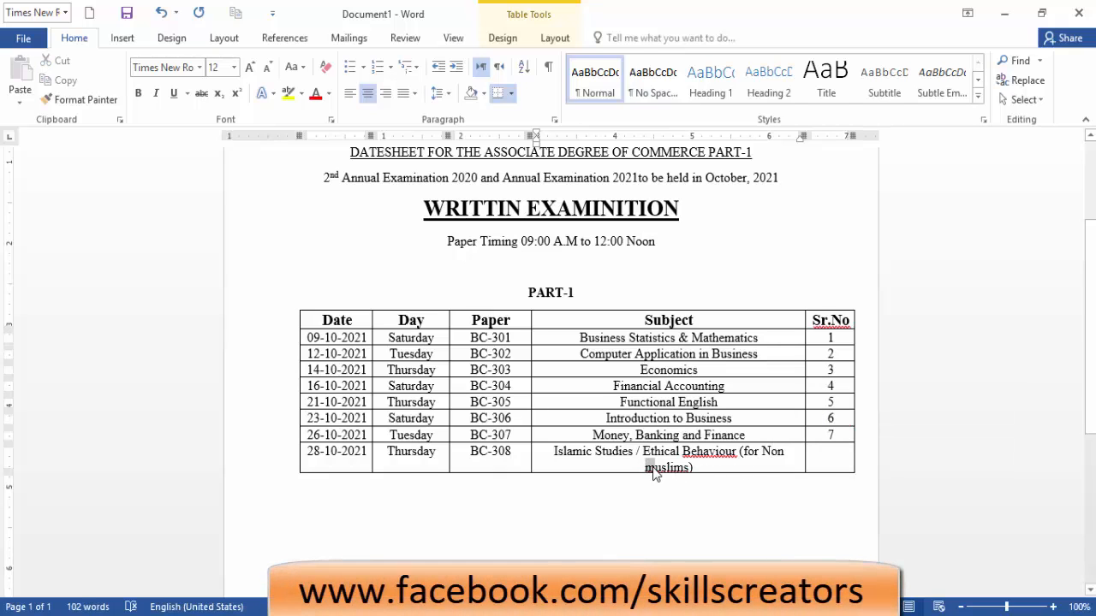
pyautogui.write('M')
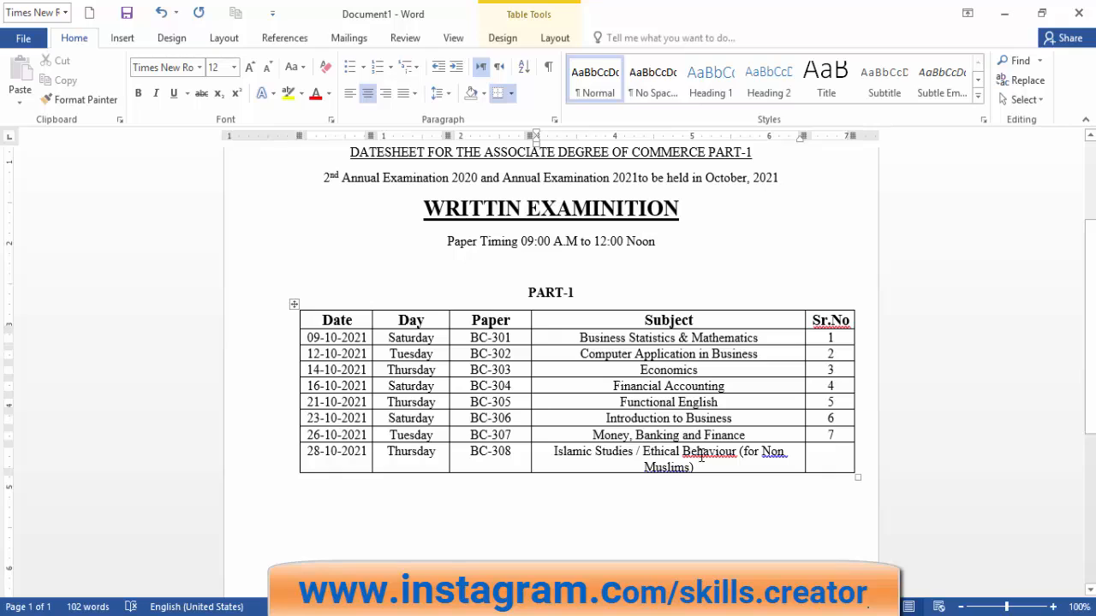
# Apply spelling suggestions to change the wording to 'Behavior' and 'Non-Muslims'.
pyautogui.rightClick(701, 455)
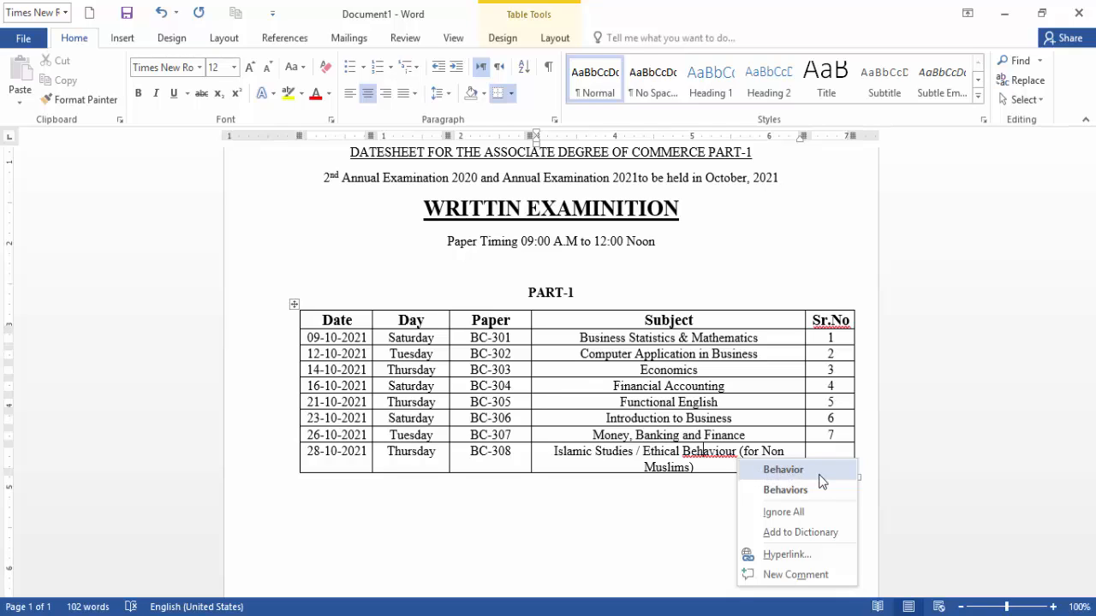
pyautogui.click(782, 469)
pyautogui.rightClick(777, 455)
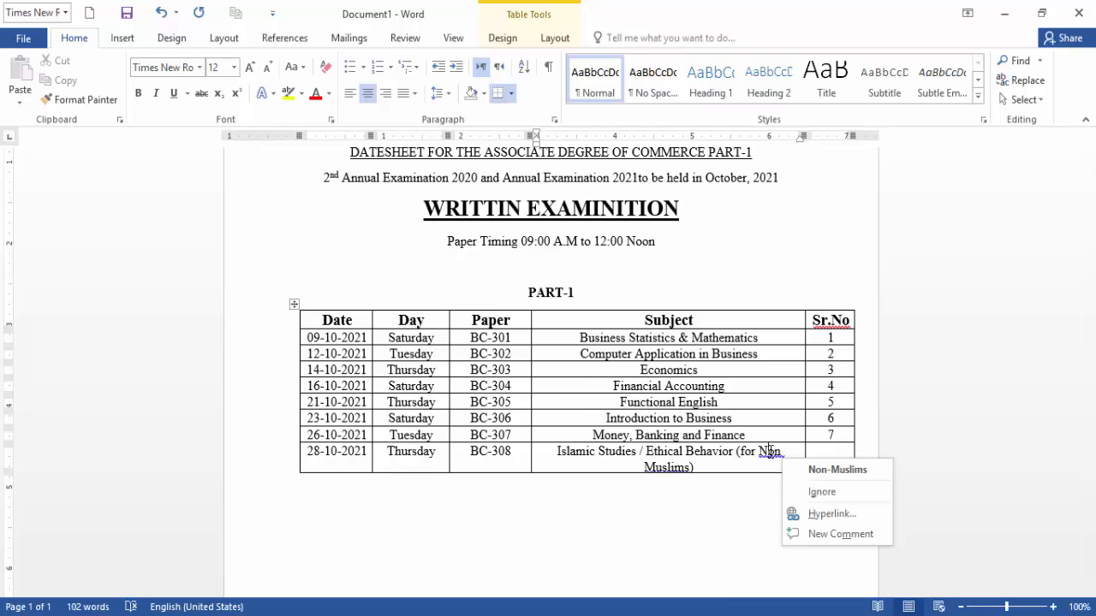
pyautogui.click(839, 471)
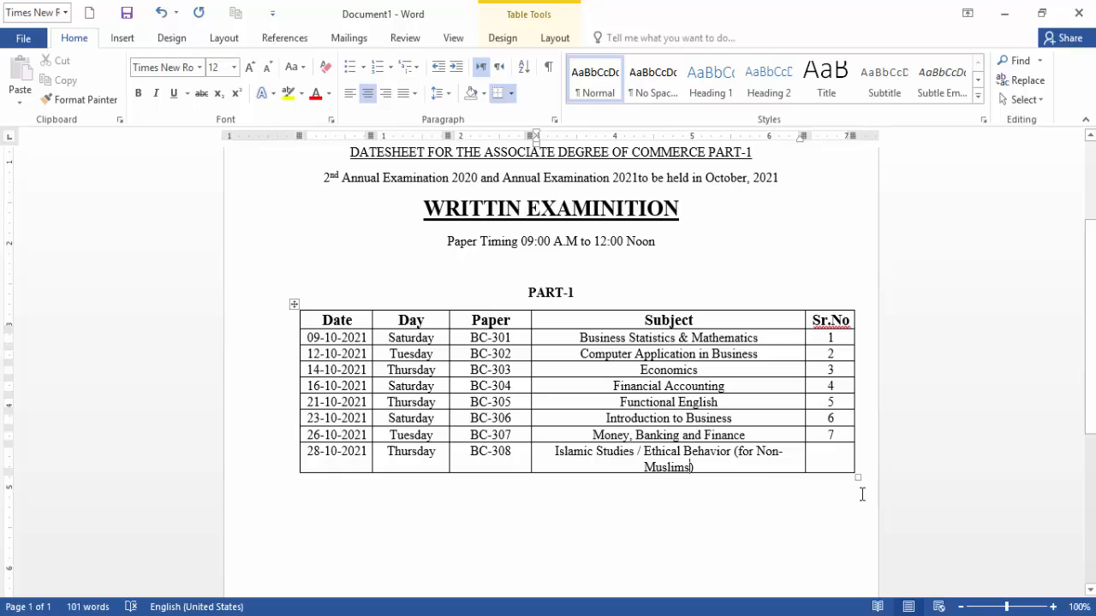
# Give the last row serial number 8 and adjust the table's right column boundary.
pyautogui.click(839, 458)
pyautogui.write('8')
pyautogui.moveTo(849, 135)
pyautogui.mouseDown()
pyautogui.moveTo(839, 134)
pyautogui.moveTo(855, 135)
pyautogui.mouseUp()
# A few lines below the table, start typing the signatory's name in bold 16-point text.
pyautogui.click(505, 510)
pyautogui.scroll(-3, 519, 443)
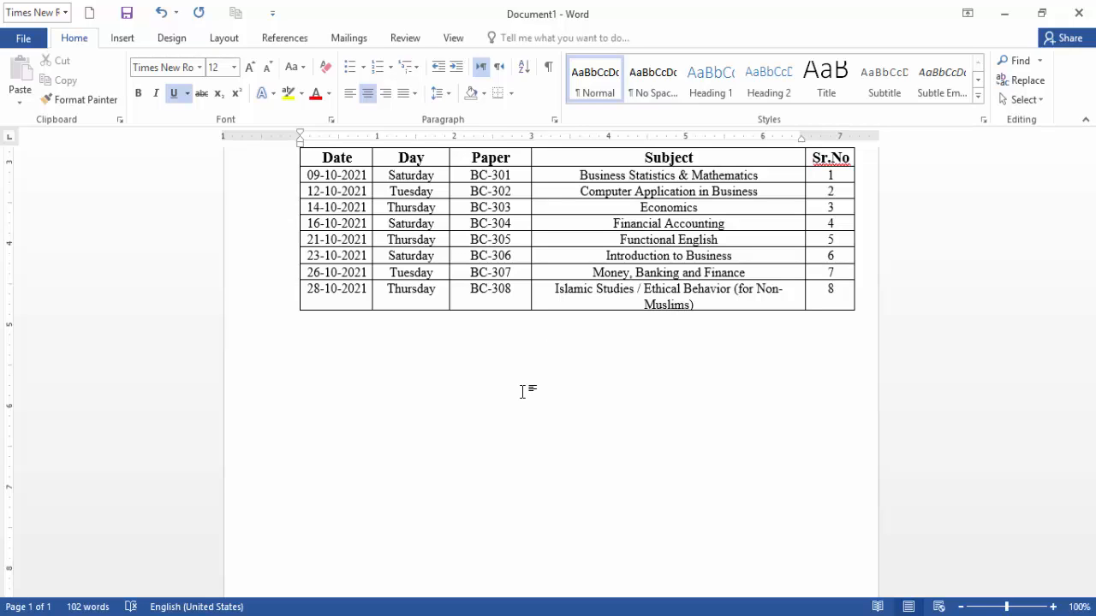
pyautogui.press('Return')
pyautogui.press('Return')
pyautogui.press('Return')
pyautogui.click(138, 94)
pyautogui.click(249, 68)
pyautogui.click(249, 68)
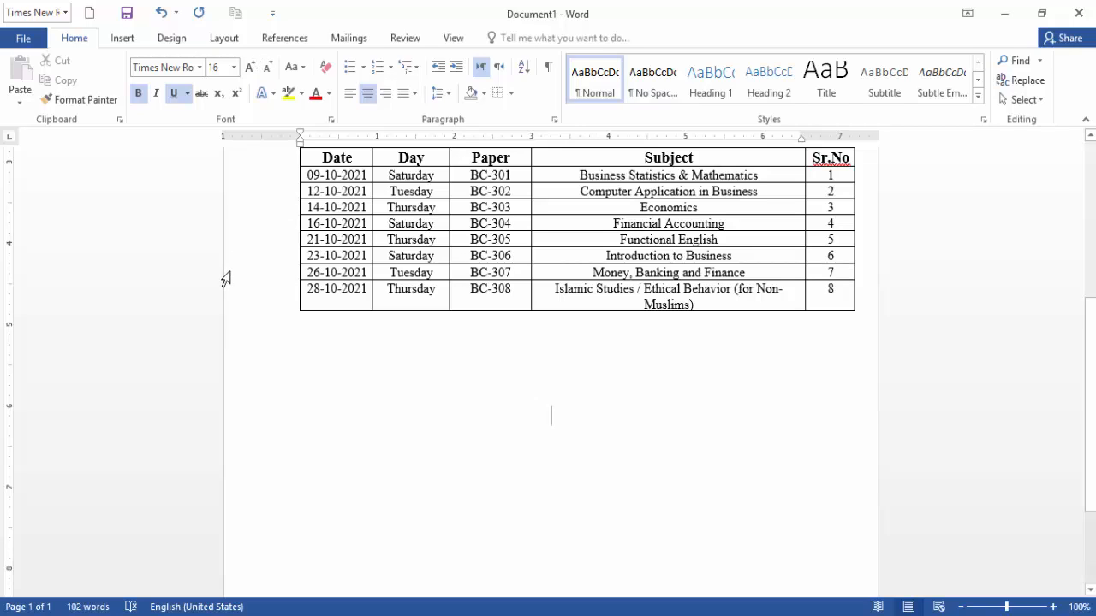
pyautogui.write('D')
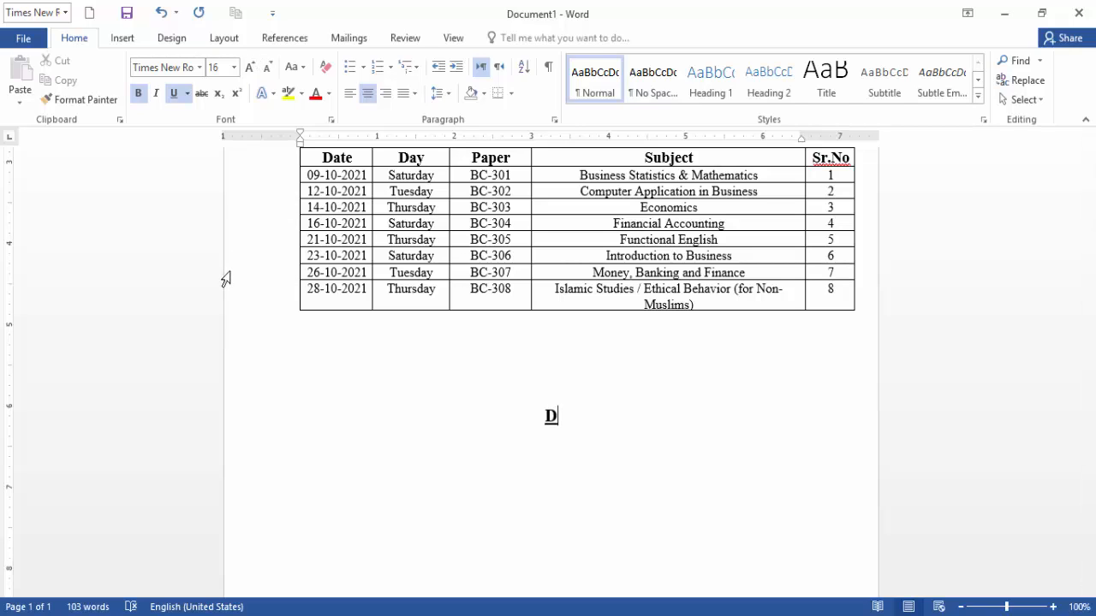
pyautogui.write('octor ')
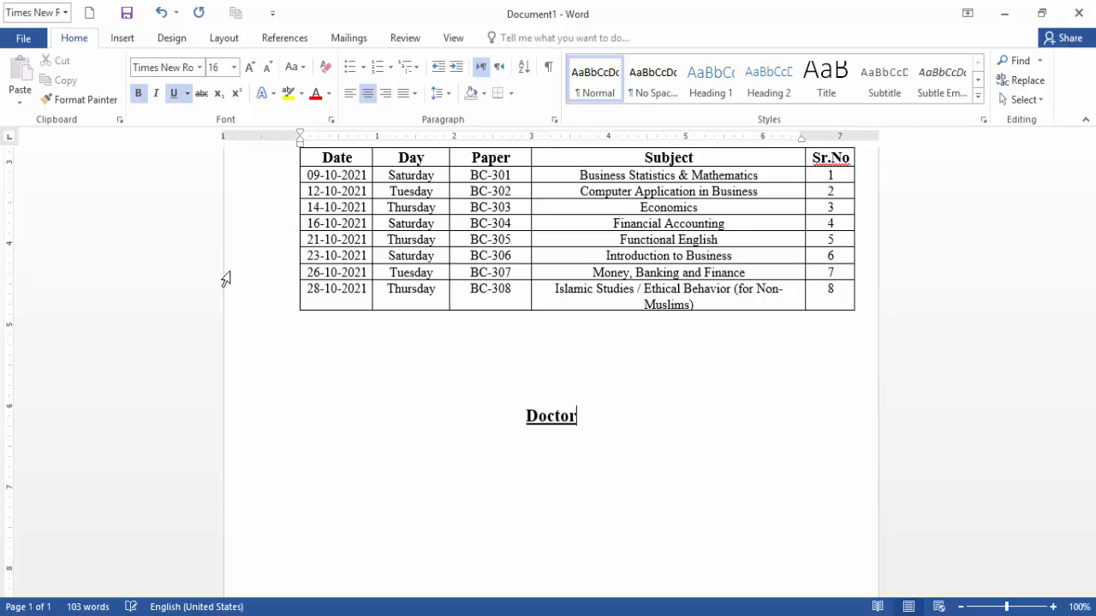
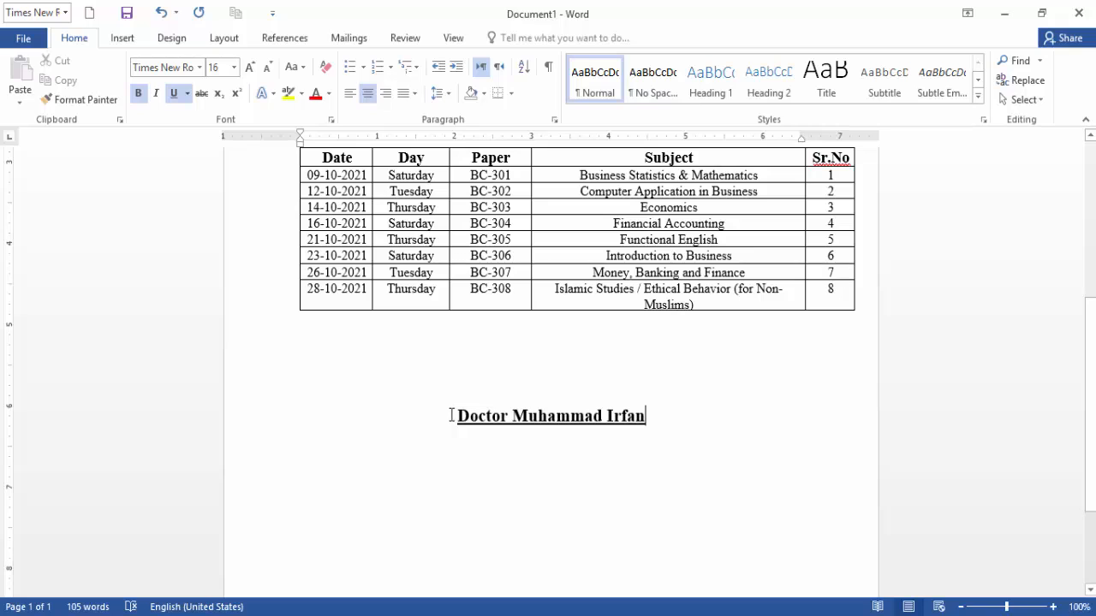
# Remove the underline from the signatory's name line and right-align it.
pyautogui.moveTo(451, 416); pyautogui.dragTo(660, 421)
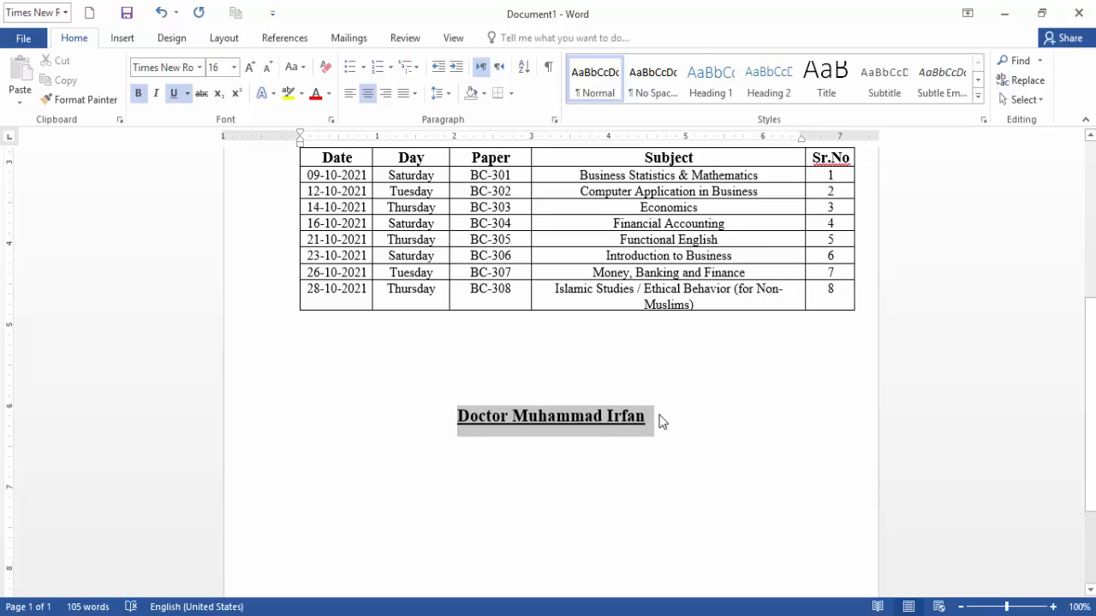
pyautogui.click(174, 93)
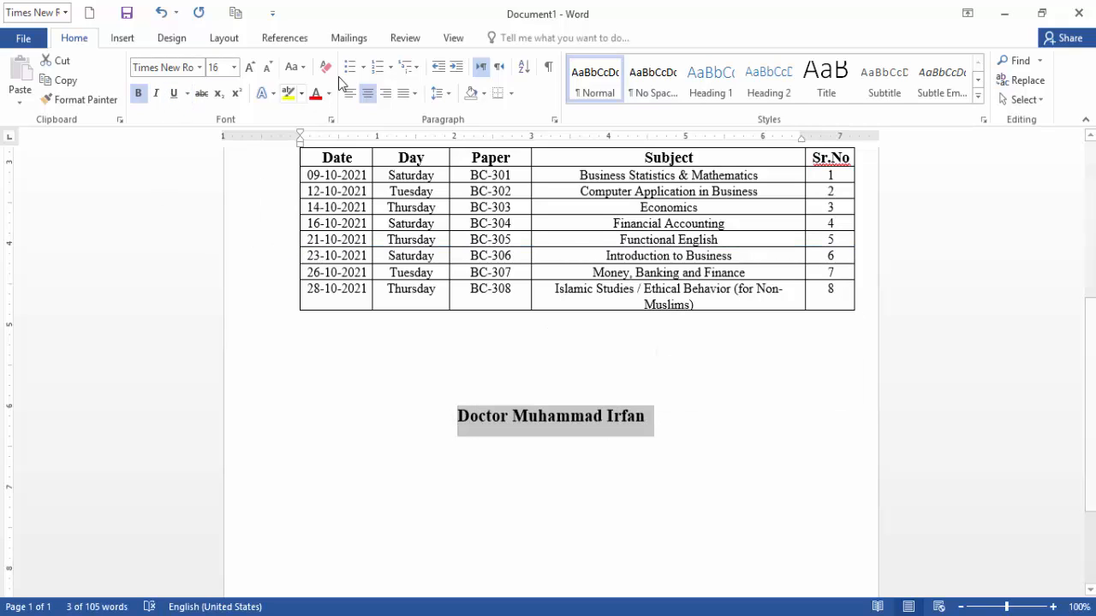
pyautogui.click(389, 97)
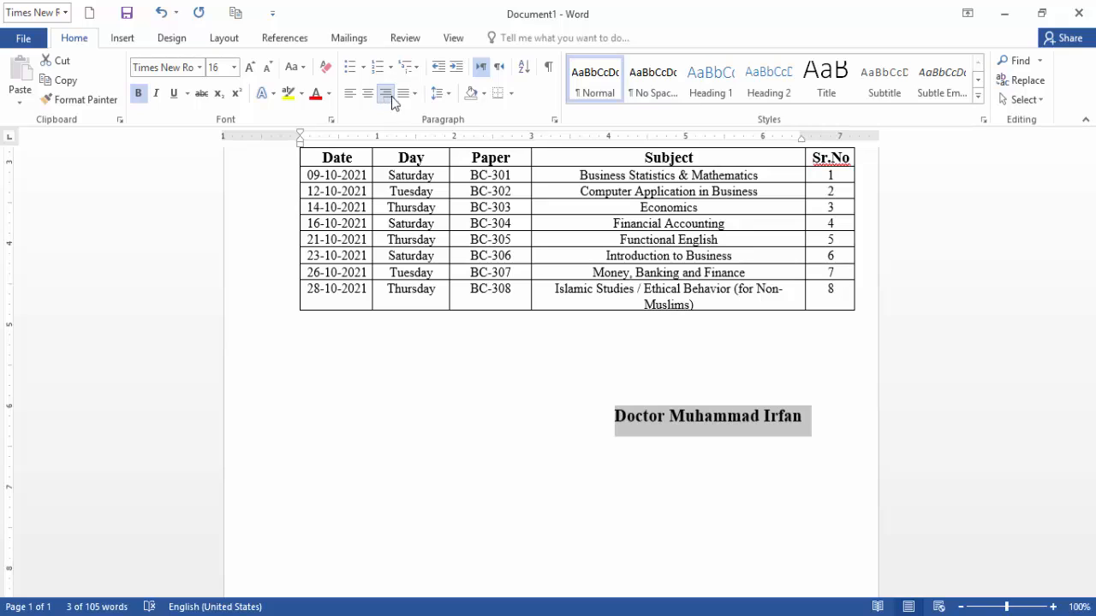
# Add a bold 12-point 'Deputy Controller' line beneath the signatory's name.
pyautogui.click(826, 418)
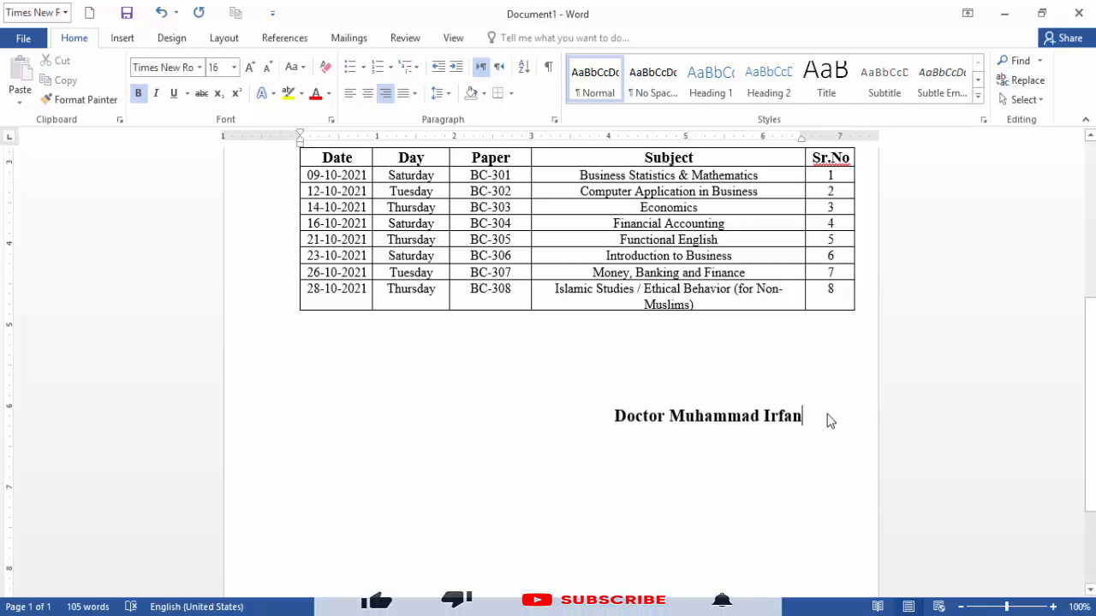
pyautogui.press('Return')
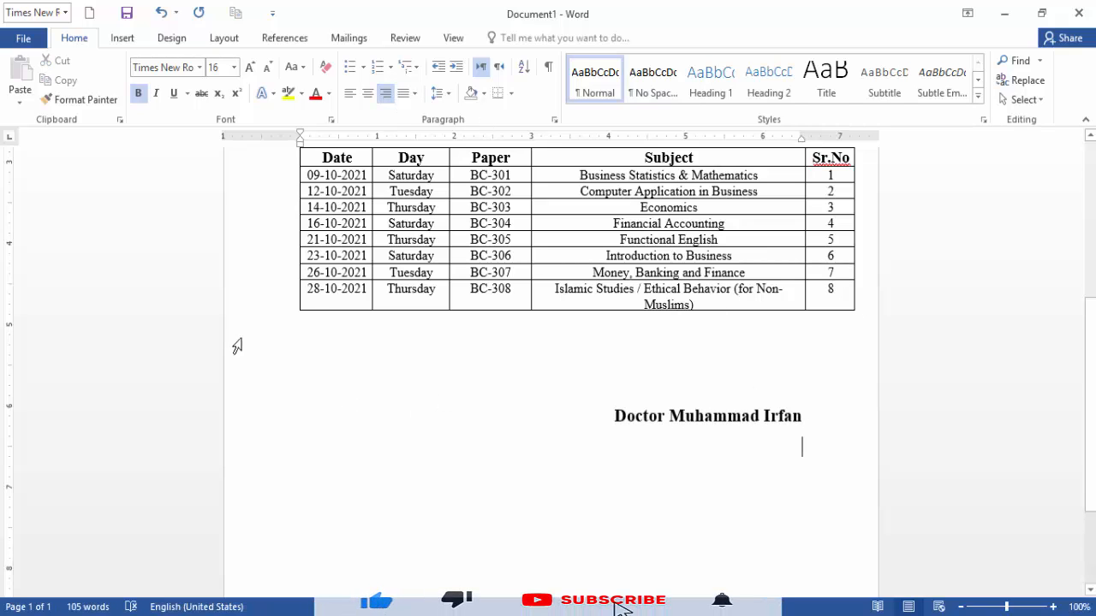
pyautogui.click(269, 67)
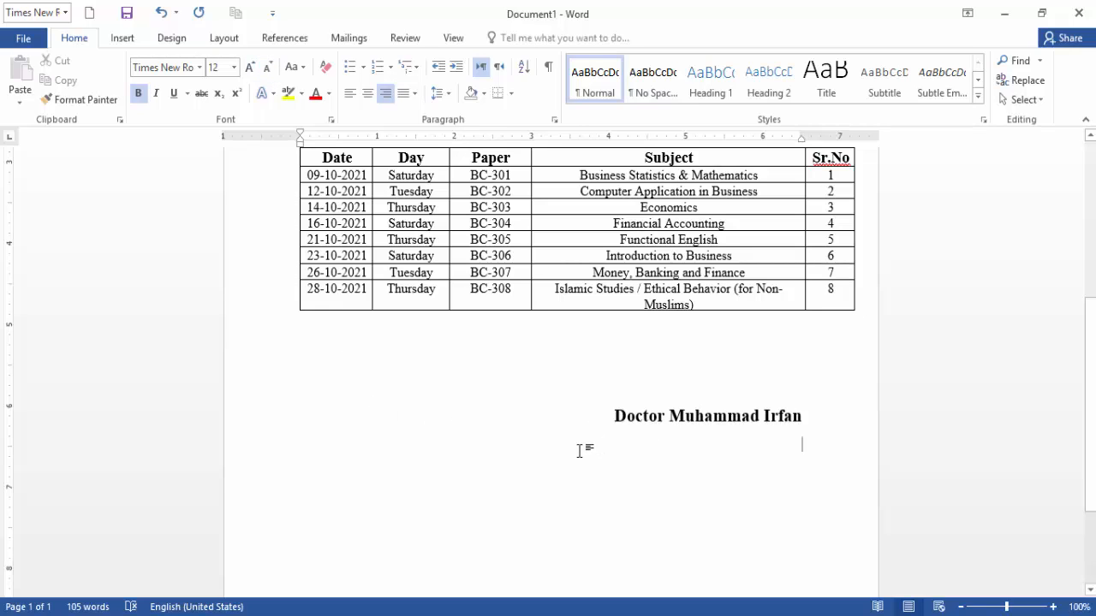
pyautogui.write('Deputy')
pyautogui.press('BackSpace')
pyautogui.press('BackSpace')
pyautogui.write('C')
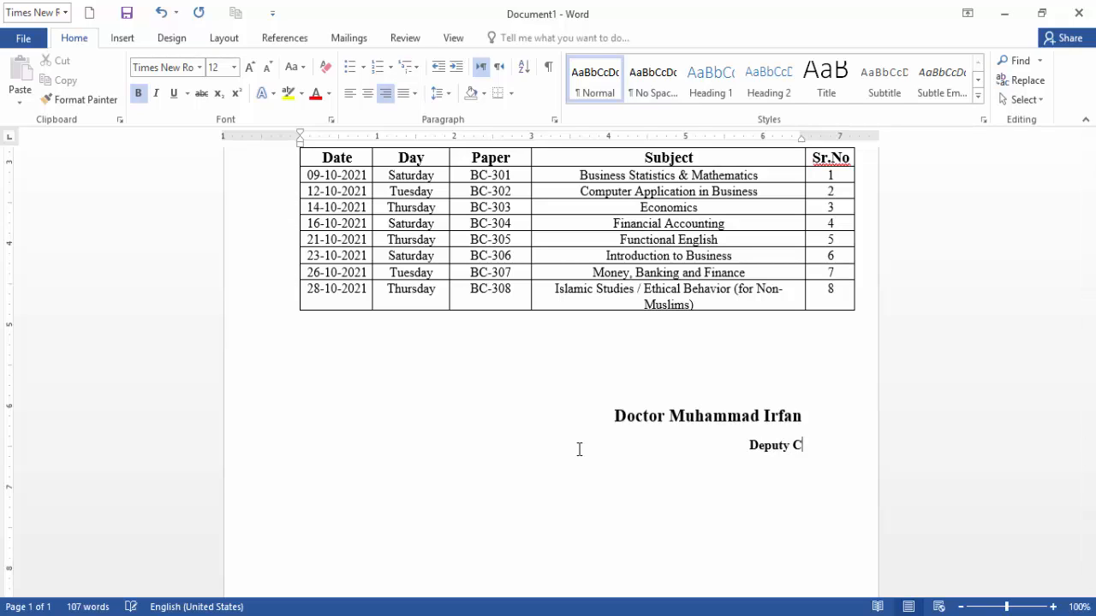
pyautogui.write('ontroller')
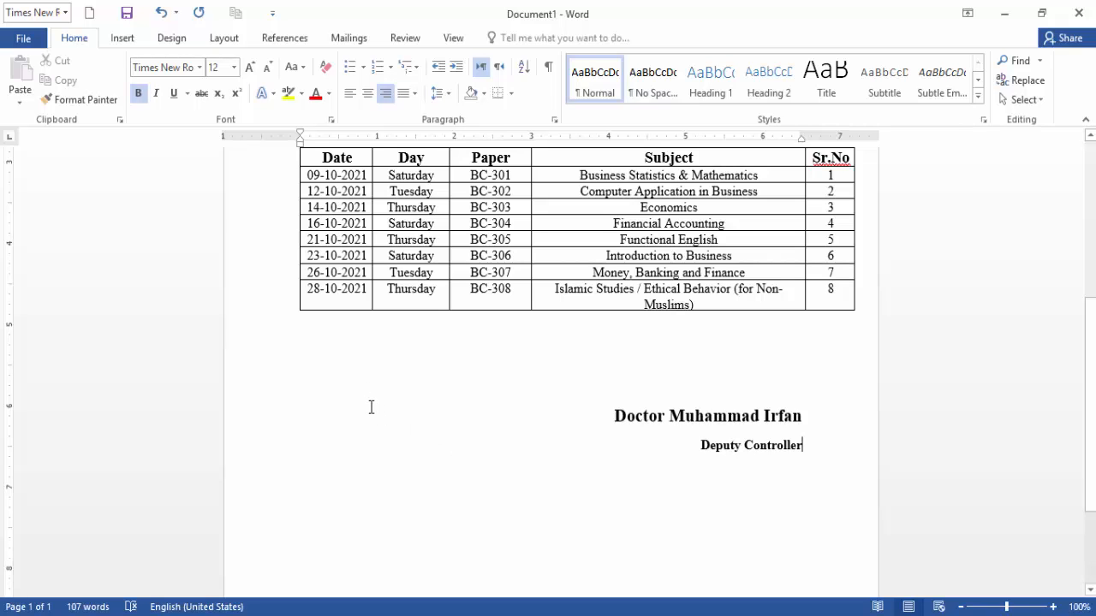
pyautogui.scroll(4, 416, 334)
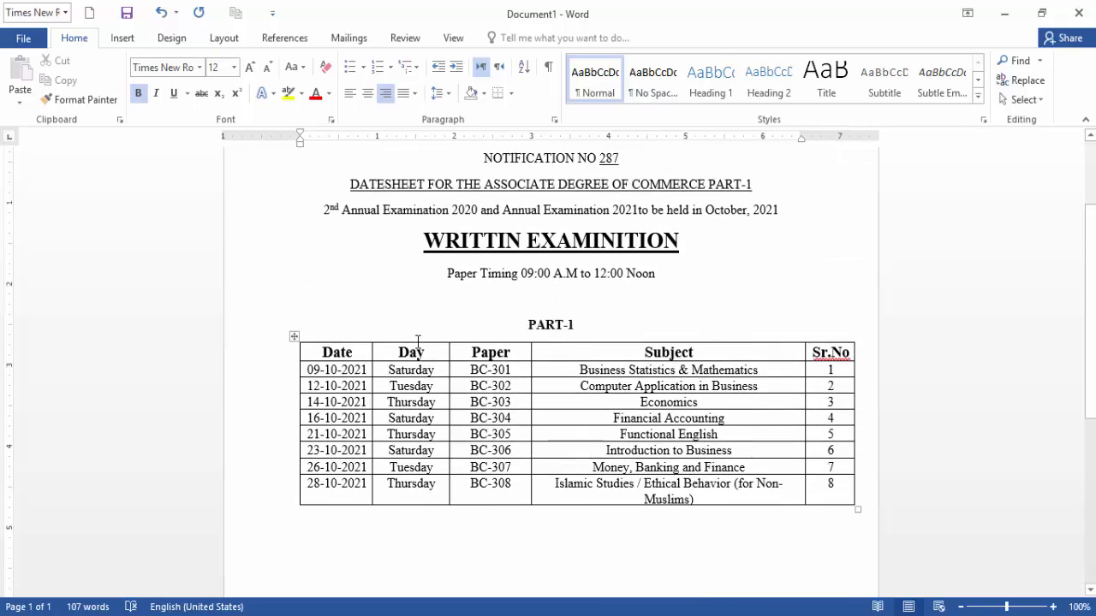
pyautogui.scroll(-1, 417, 342)
pyautogui.scroll(3, 418, 341)
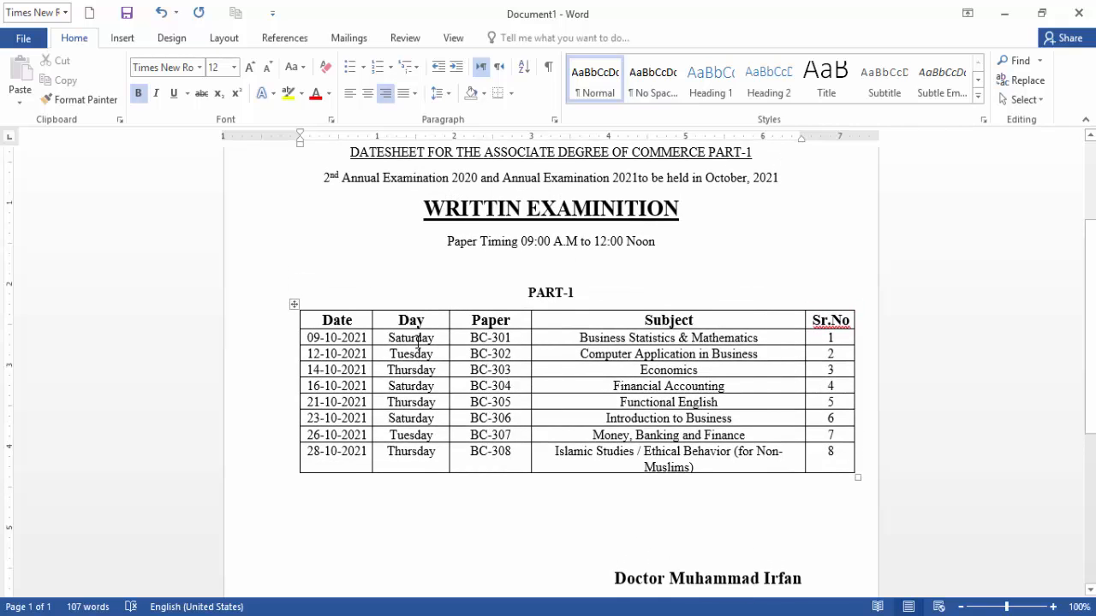
pyautogui.scroll(1, 417, 342)
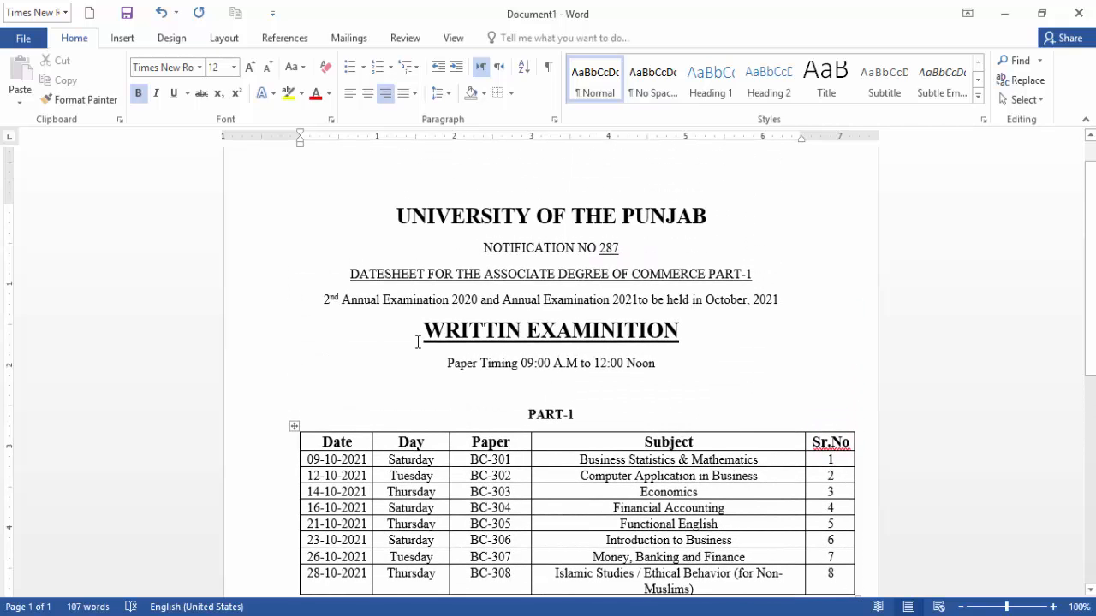
pyautogui.scroll(-3, 417, 342)
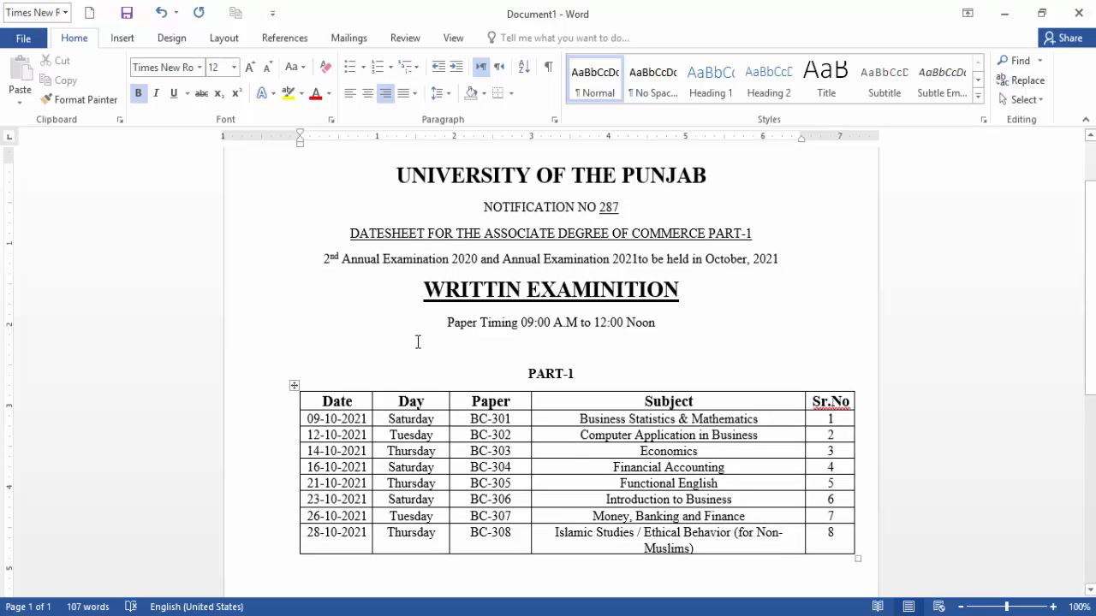
pyautogui.scroll(-3, 418, 341)
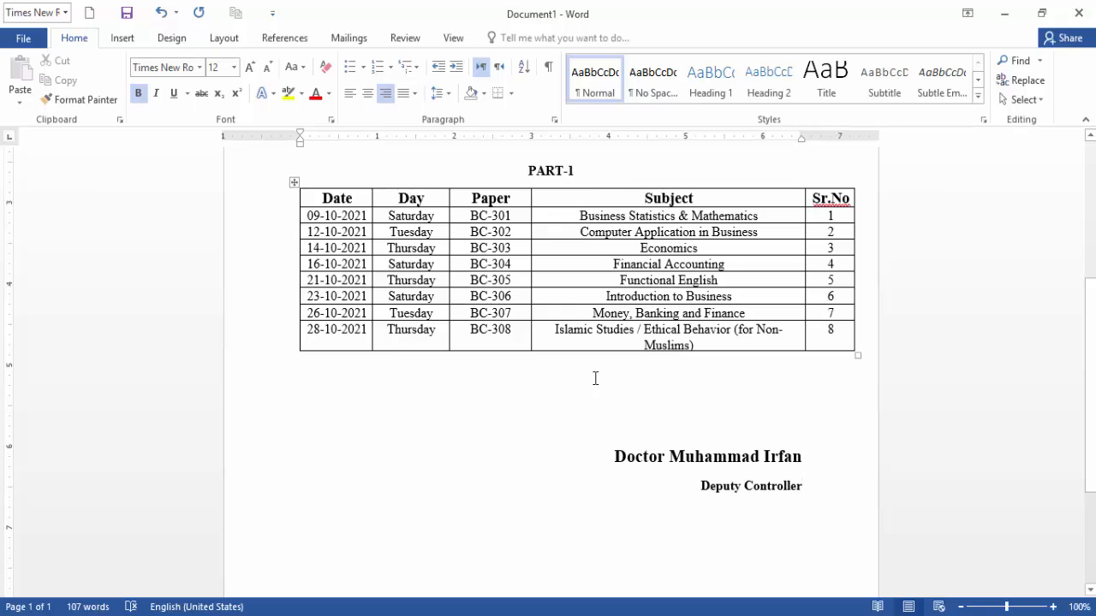
# Left-align every entry in the PART-1 table's Subject column.
pyautogui.click(567, 215)
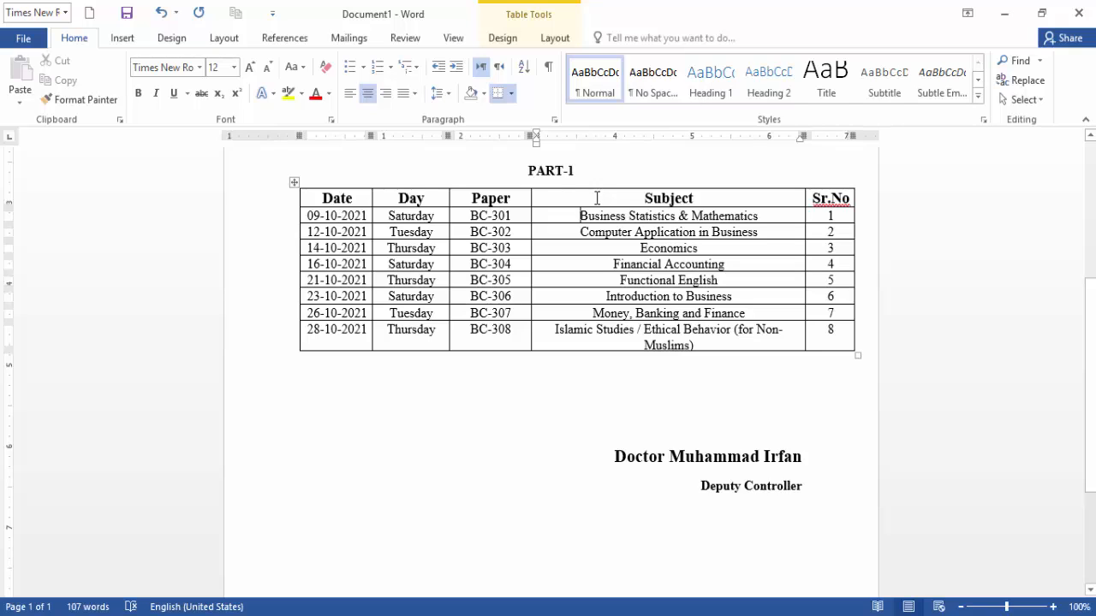
pyautogui.moveTo(638, 198)
pyautogui.mouseDown()
pyautogui.moveTo(724, 247)
pyautogui.moveTo(724, 313)
pyautogui.moveTo(745, 337)
pyautogui.moveTo(843, 291)
pyautogui.moveTo(674, 348)
pyautogui.mouseUp()
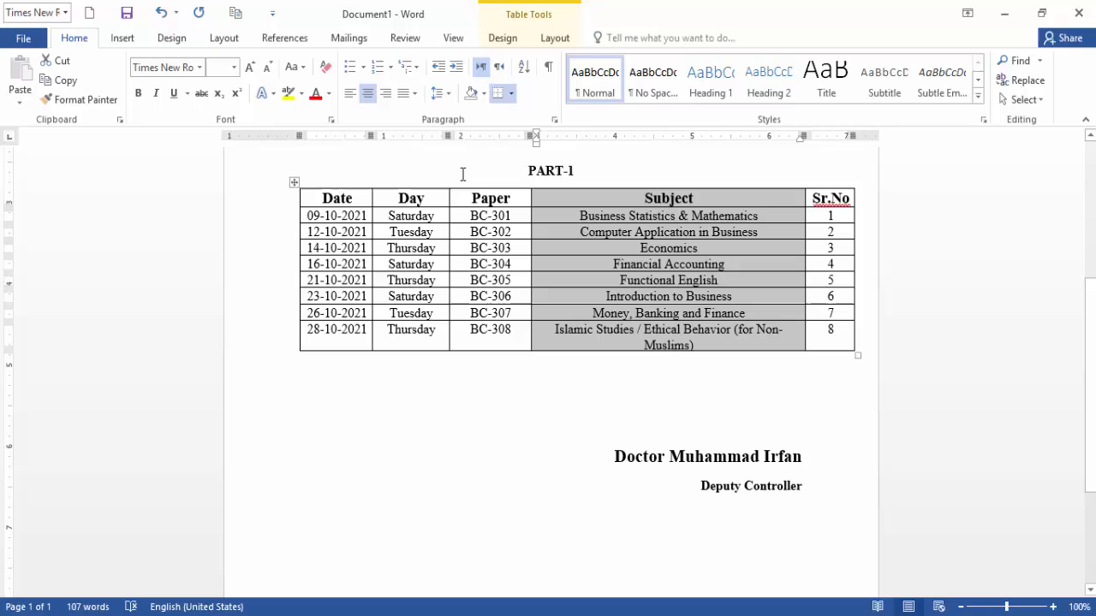
pyautogui.click(349, 93)
pyautogui.click(456, 453)
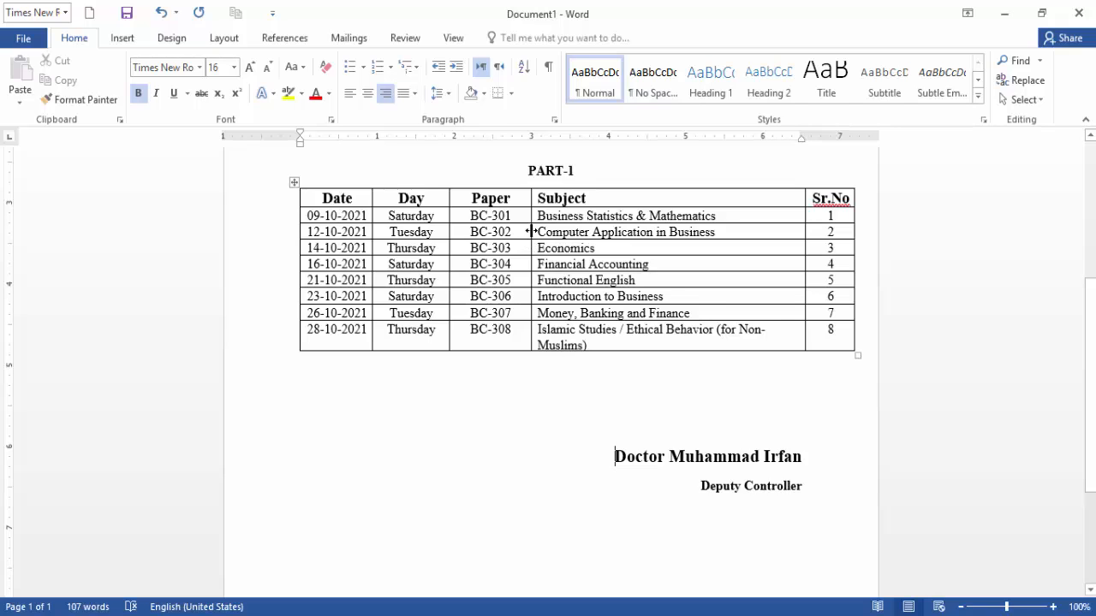
# Widen the Paper, Day and Date columns and restore the date 14-10-2021.
pyautogui.moveTo(531, 231); pyautogui.dragTo(550, 232)
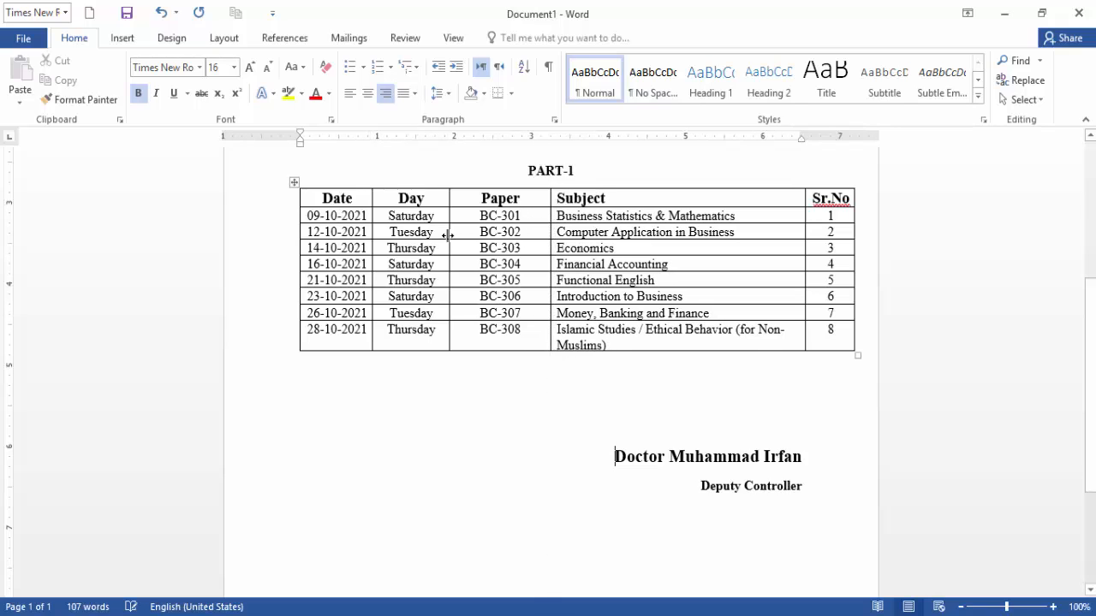
pyautogui.moveTo(449, 231); pyautogui.dragTo(466, 232)
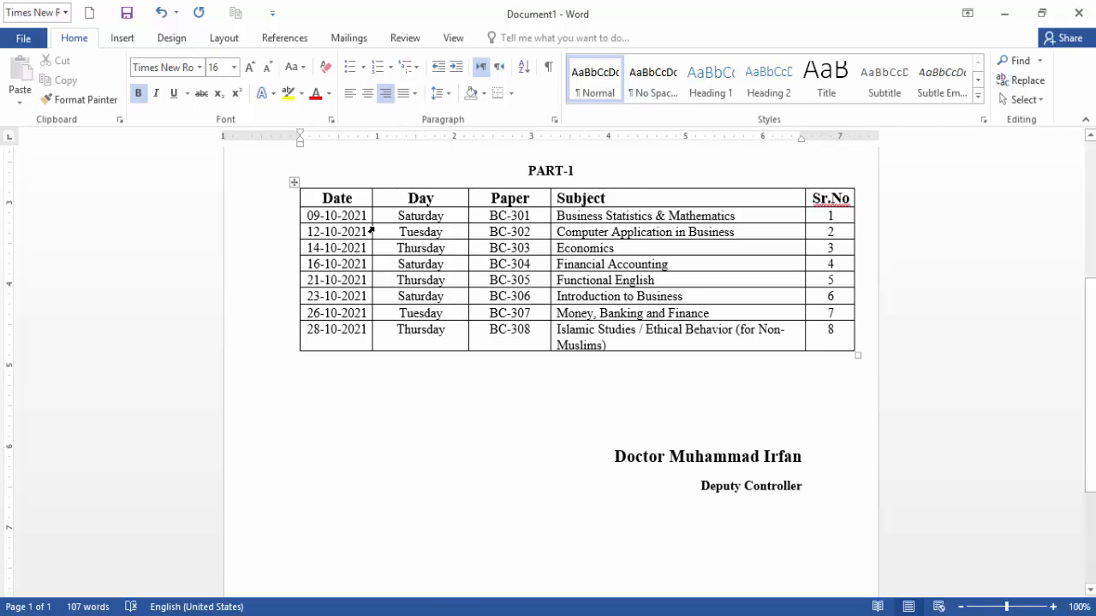
pyautogui.moveTo(372, 227); pyautogui.dragTo(381, 231)
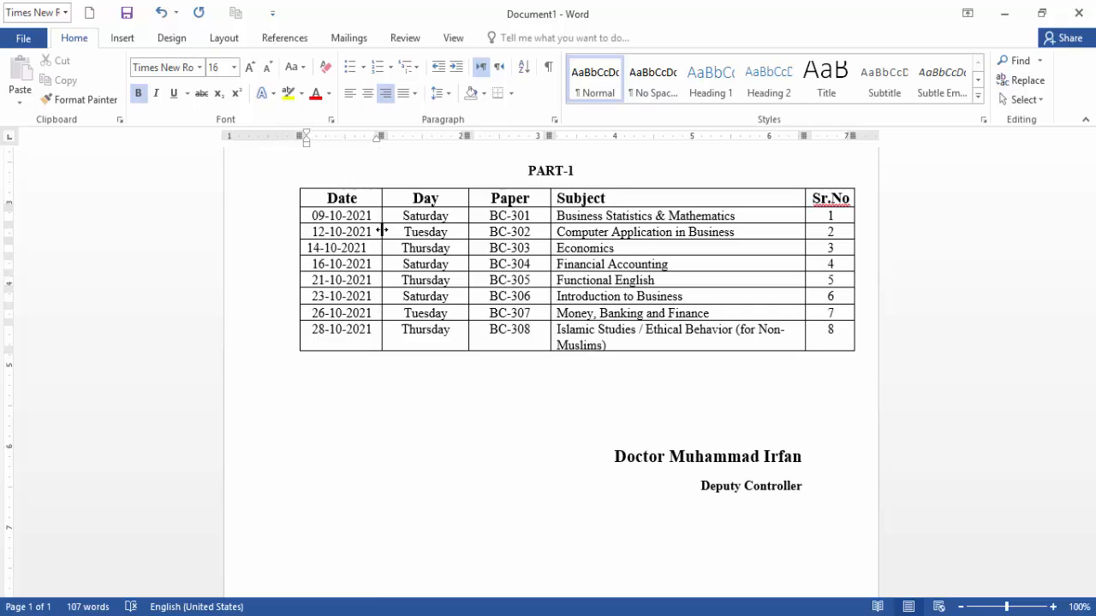
pyautogui.click(310, 247)
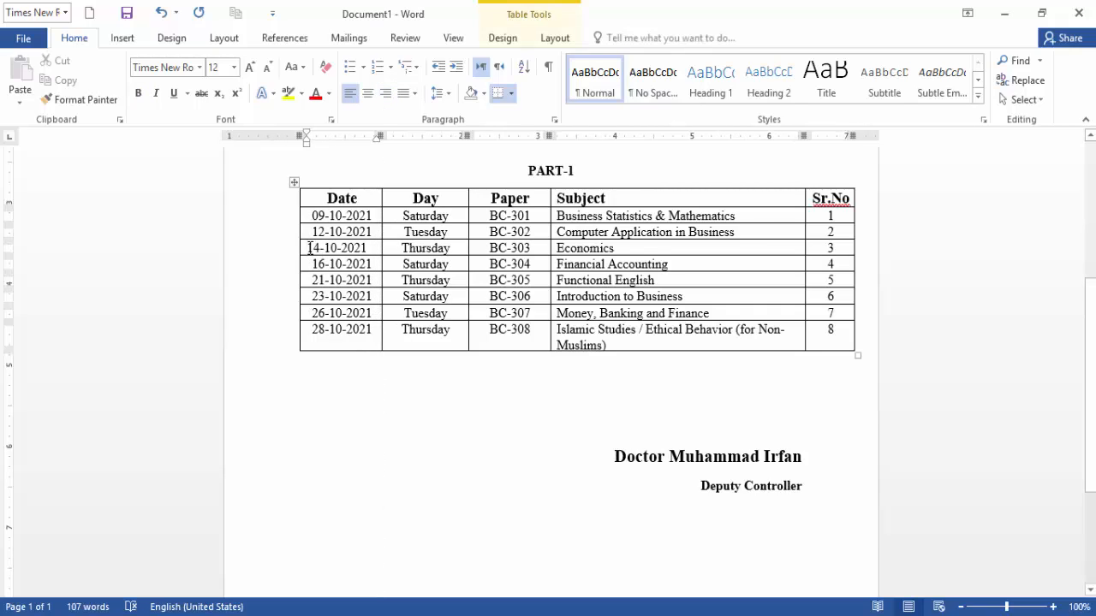
pyautogui.write('1')
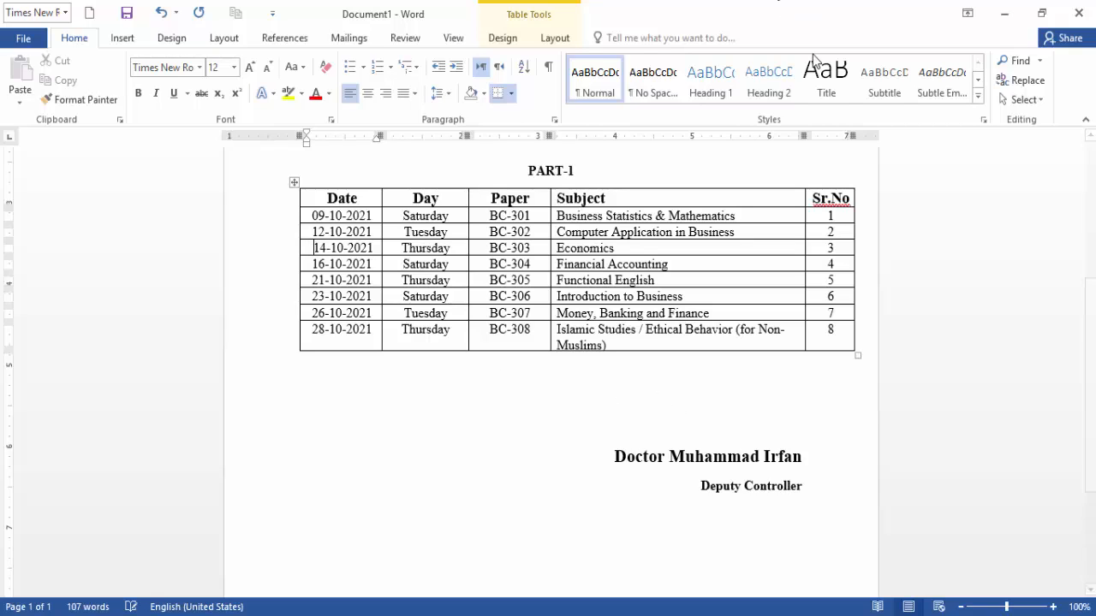
# Narrow the table's right edge and widen the Date column so dates fit on one line.
pyautogui.moveTo(851, 135); pyautogui.dragTo(816, 131)
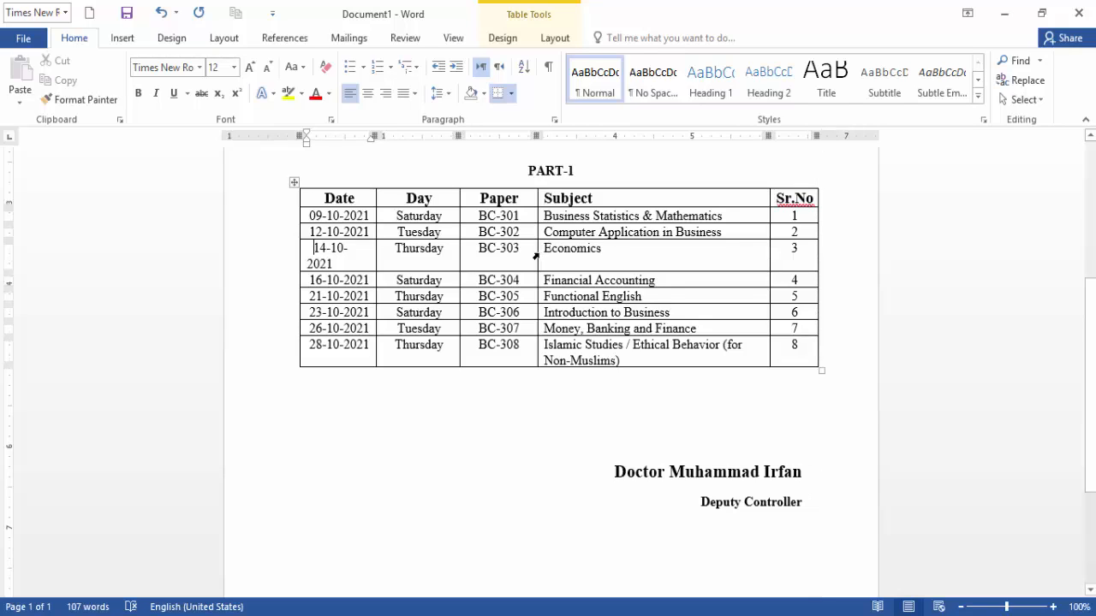
pyautogui.moveTo(538, 248); pyautogui.dragTo(544, 249)
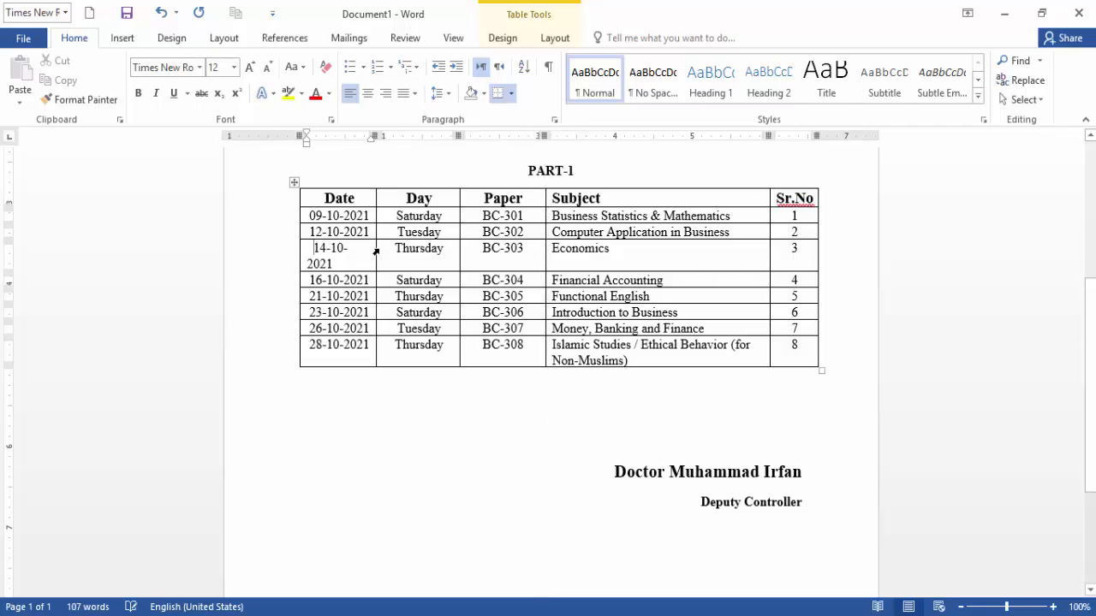
pyautogui.moveTo(376, 247); pyautogui.dragTo(386, 248)
pyautogui.doubleClick(480, 420)
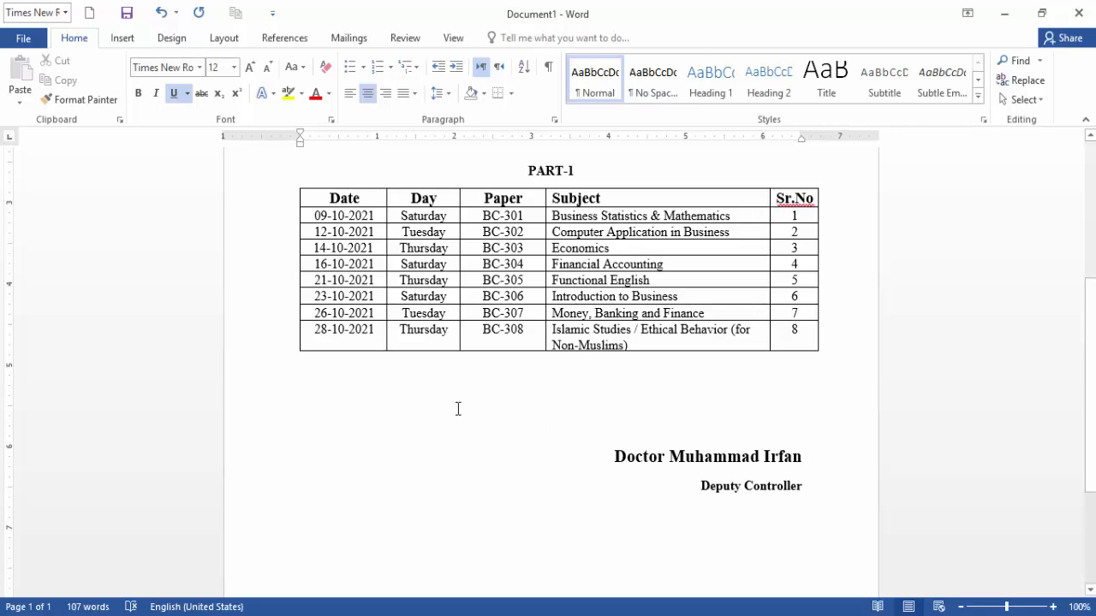
pyautogui.scroll(5, 458, 409)
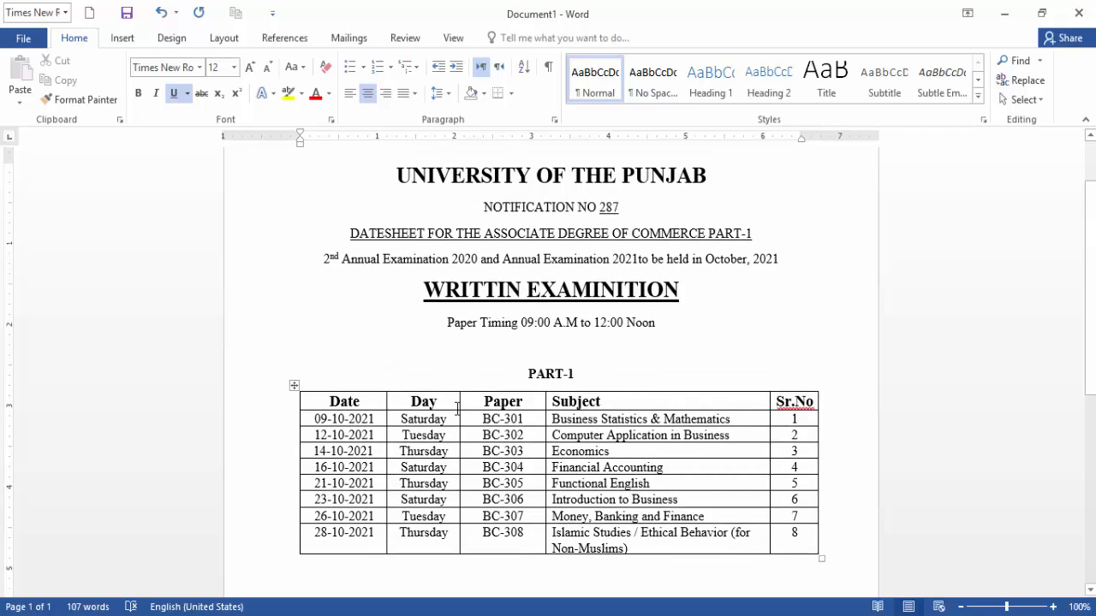
pyautogui.scroll(-3, 456, 409)
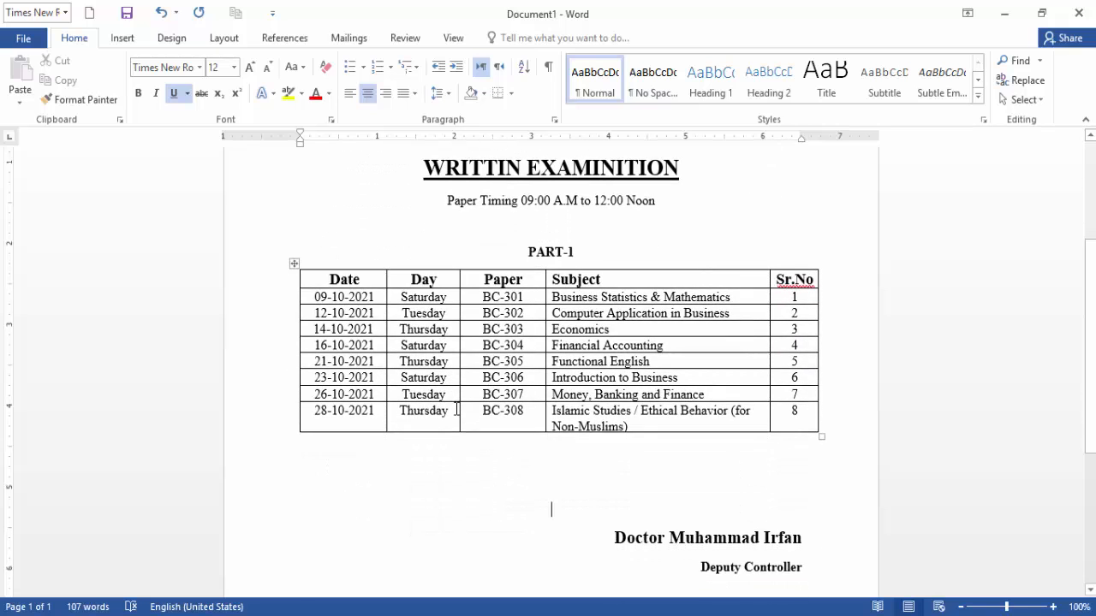
pyautogui.scroll(5, 456, 409)
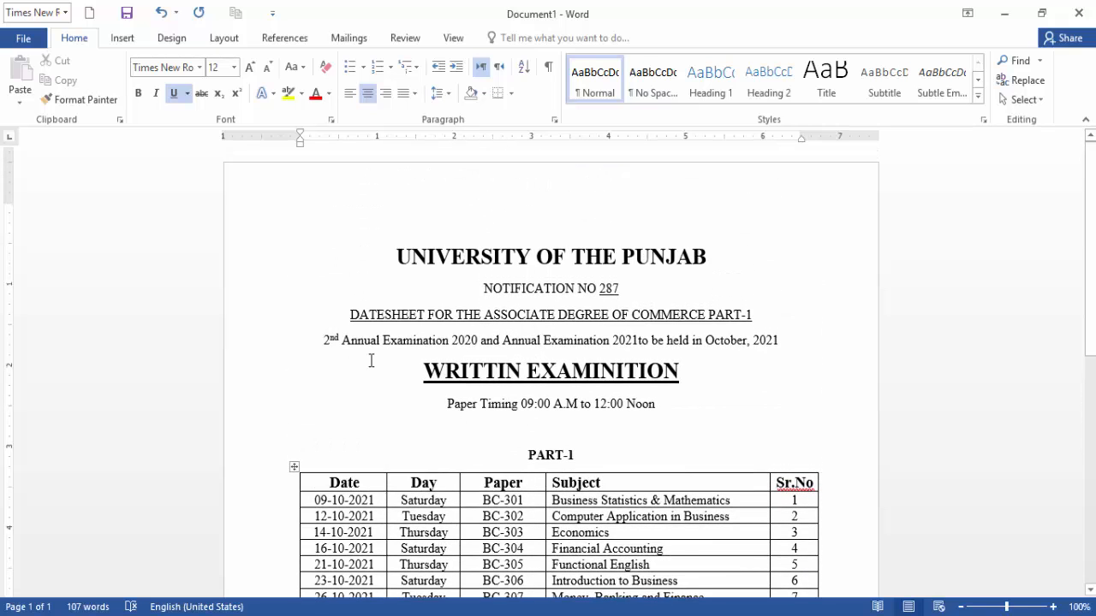
pyautogui.scroll(-3, 371, 361)
pyautogui.scroll(-4, 371, 361)
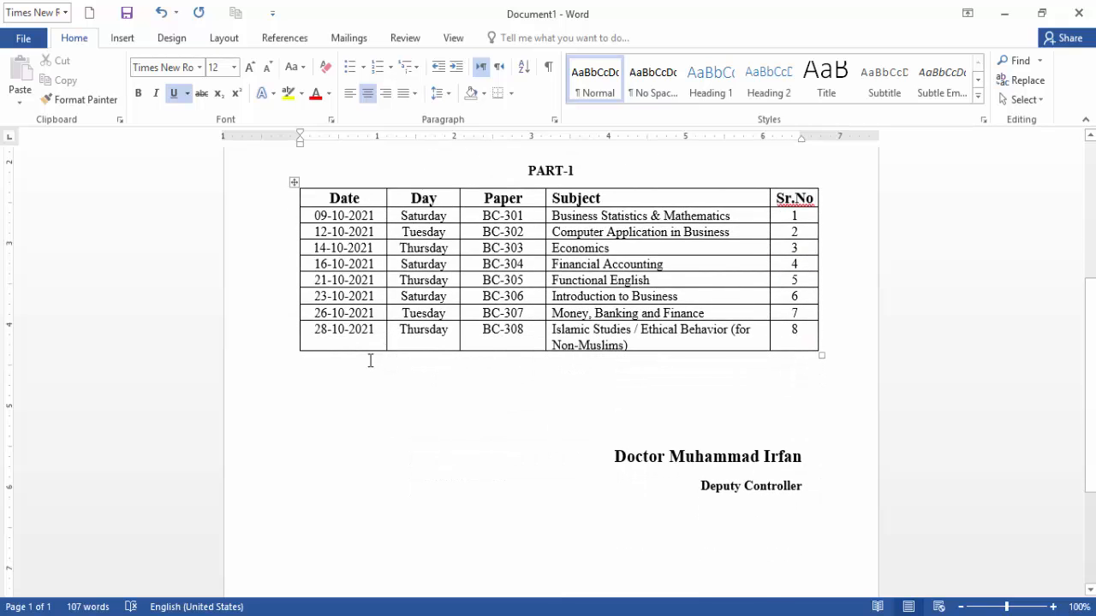
pyautogui.scroll(5, 371, 360)
pyautogui.scroll(2, 370, 360)
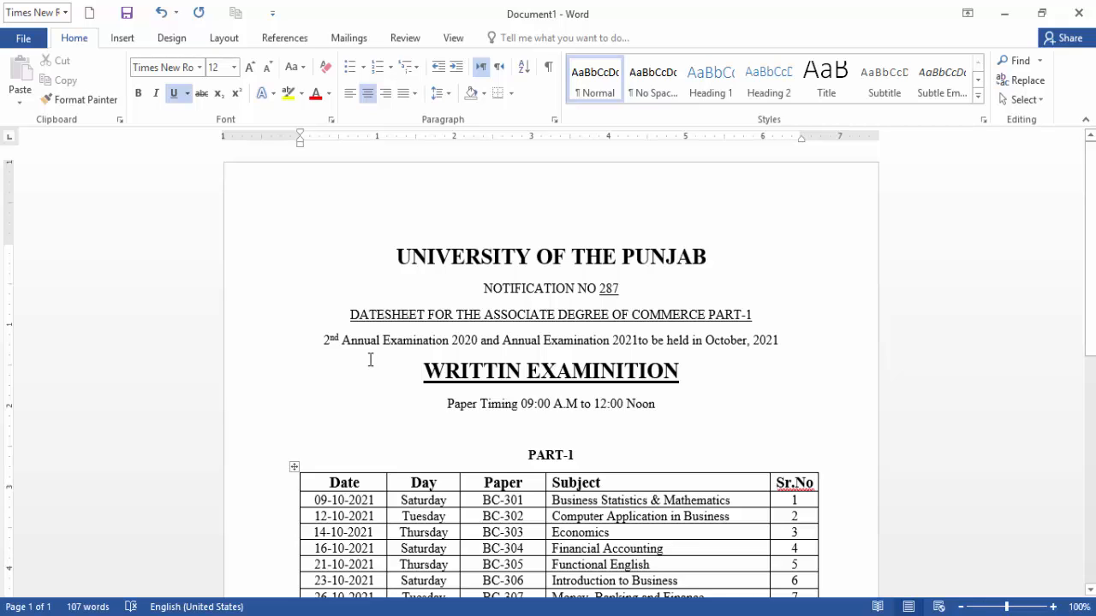
pyautogui.scroll(-3, 370, 361)
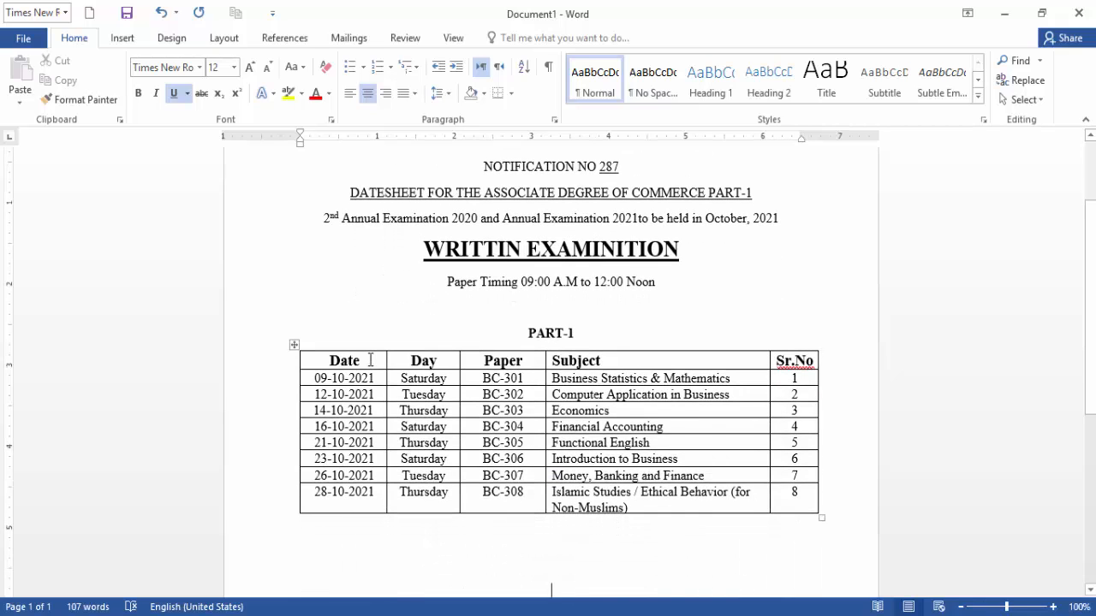